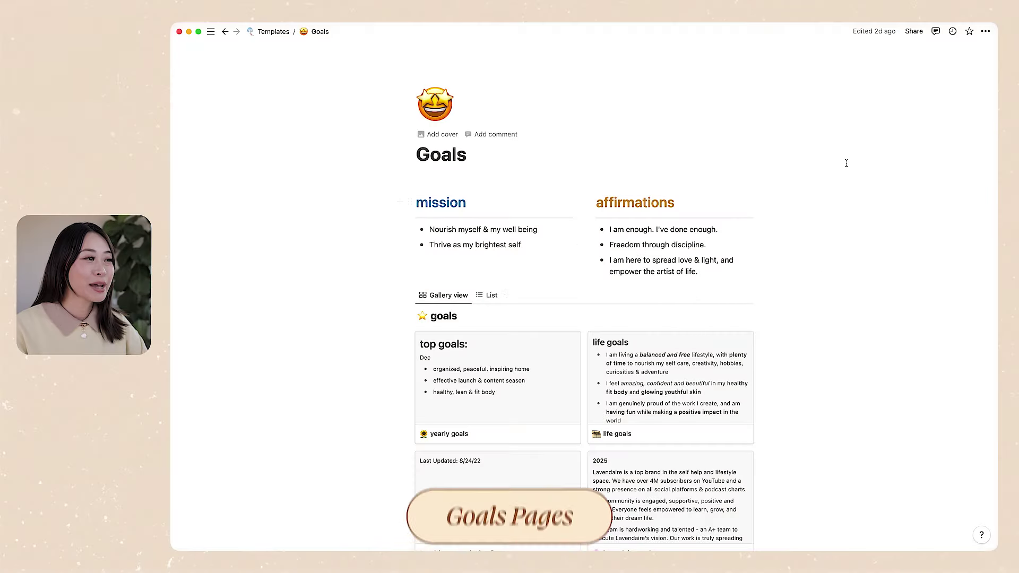
# Examine the mission, the affirmations and all cards in the goals gallery on the Goals page.
pyautogui.scroll(-10, 894, 192)
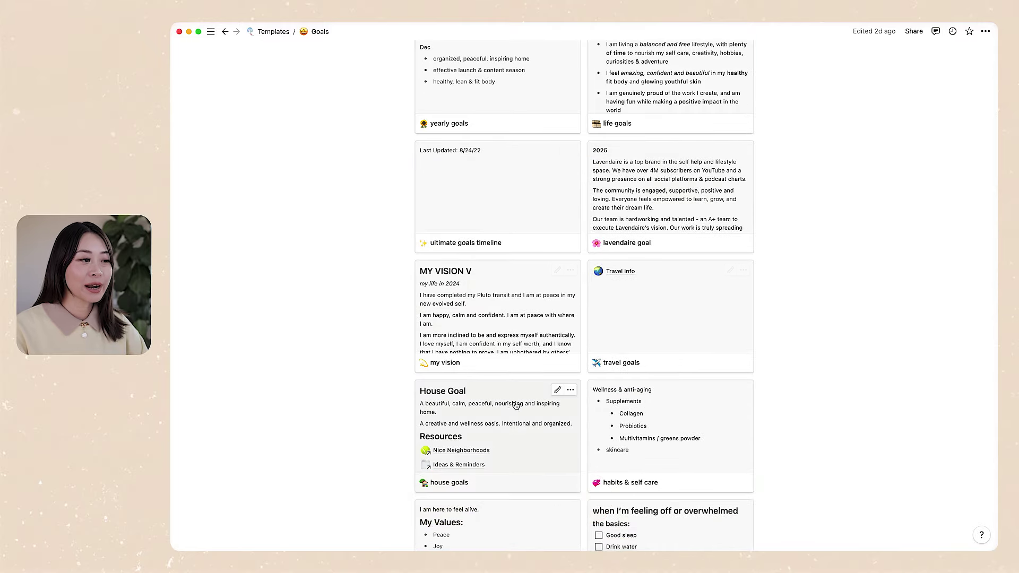
pyautogui.scroll(-3, 778, 391)
pyautogui.scroll(13, 779, 392)
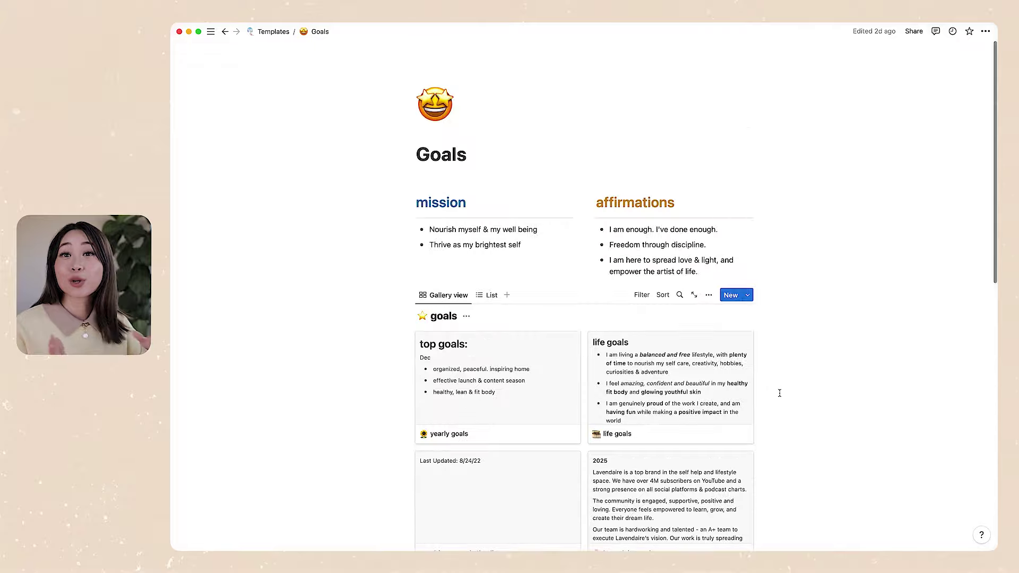
pyautogui.scroll(-13, 838, 324)
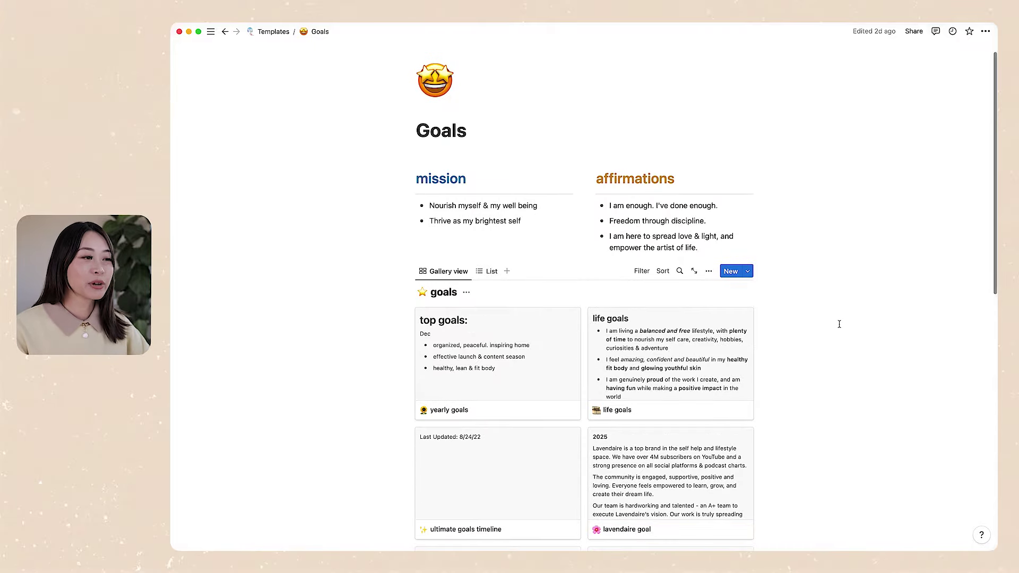
pyautogui.scroll(-3, 839, 323)
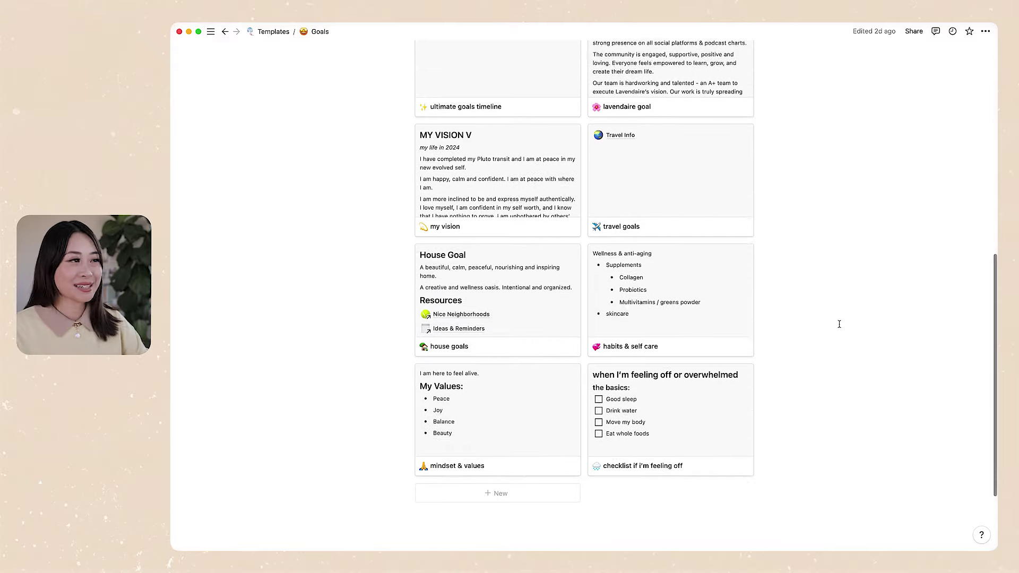
pyautogui.scroll(13, 839, 323)
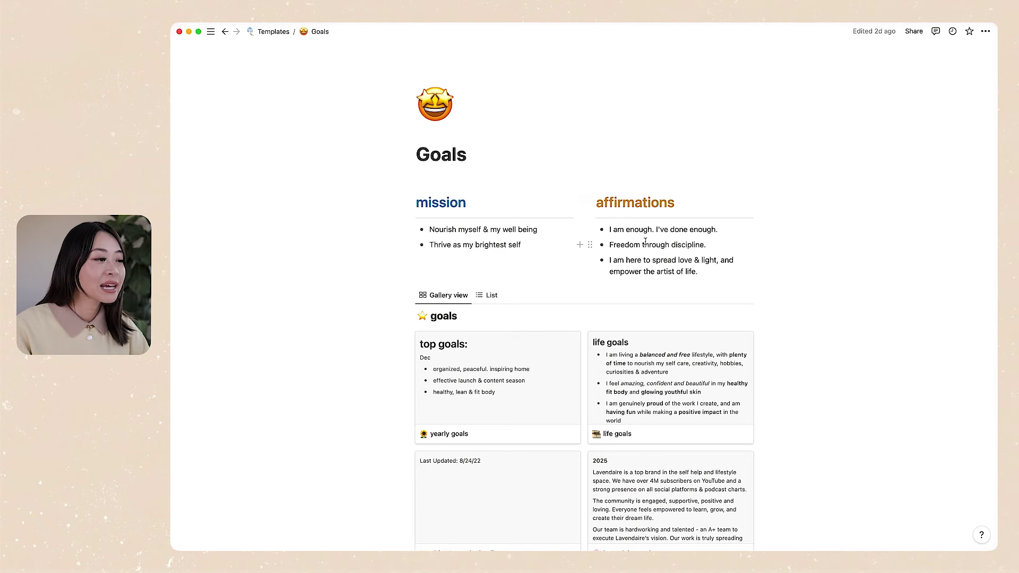
pyautogui.scroll(-5, 819, 225)
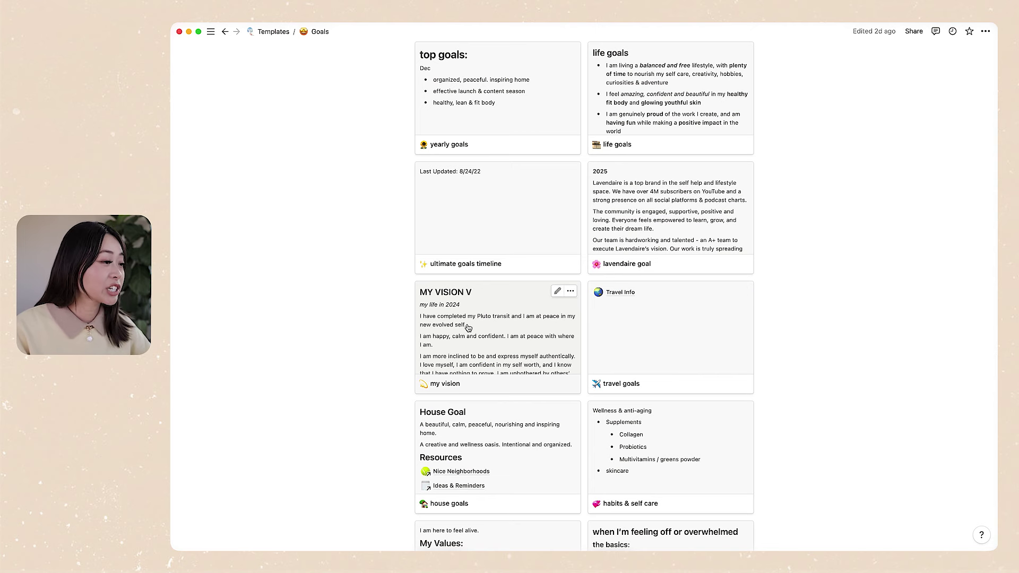
pyautogui.scroll(-3, 468, 327)
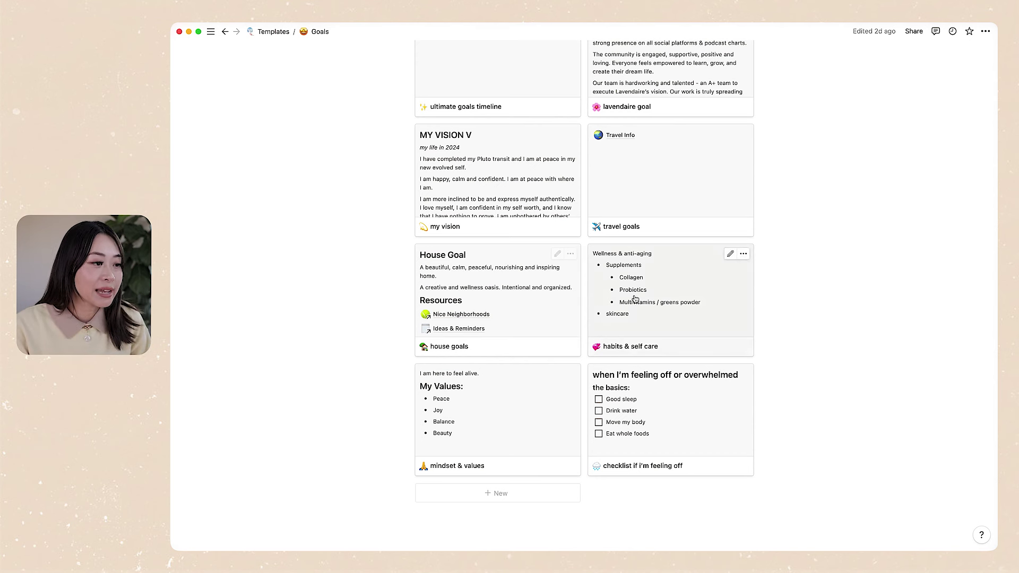
# Open the habits & self care page from the goals gallery, look through its routines, and close it.
pyautogui.click(686, 307)
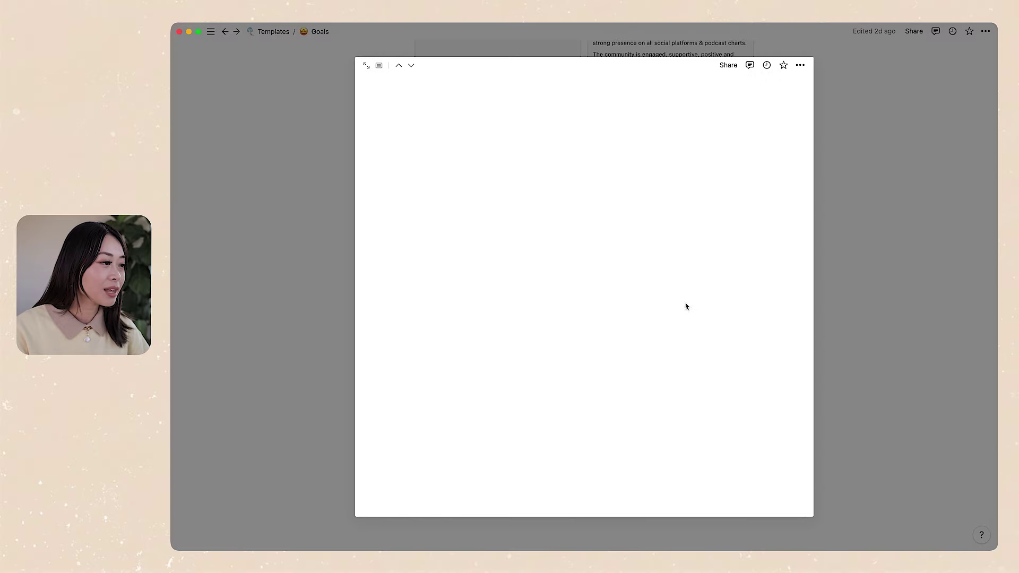
pyautogui.scroll(-15, 662, 293)
pyautogui.scroll(-2, 662, 293)
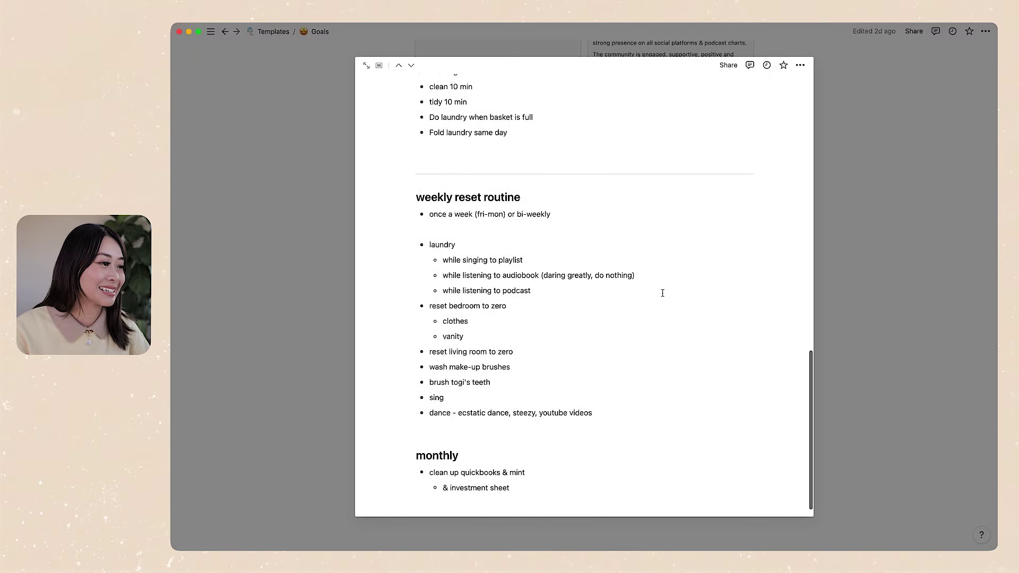
pyautogui.scroll(17, 662, 293)
pyautogui.click(911, 237)
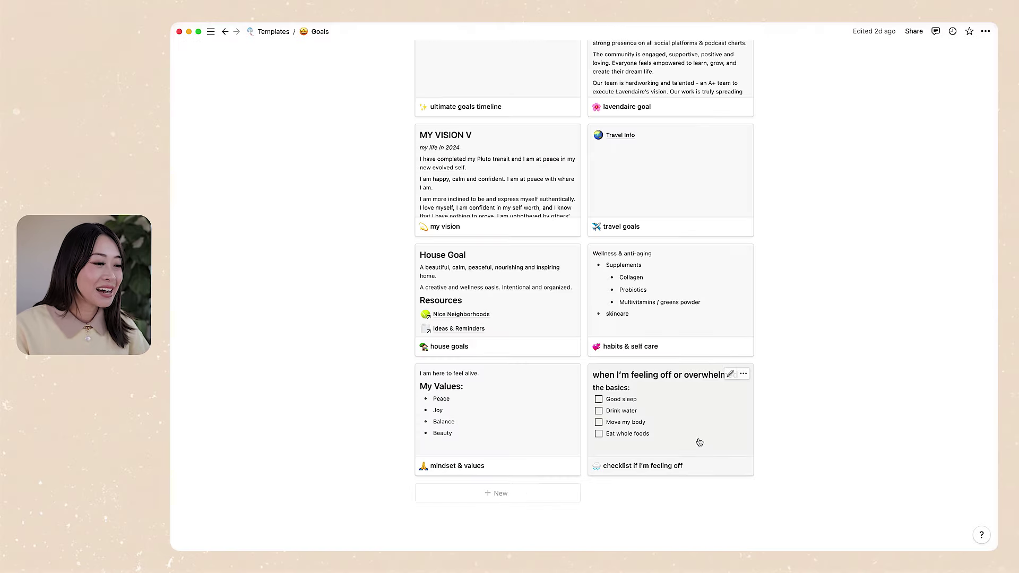
# Open the "checklist if i'm feeling off" page, review the basics and the "my strategy" question, and close it.
pyautogui.click(696, 419)
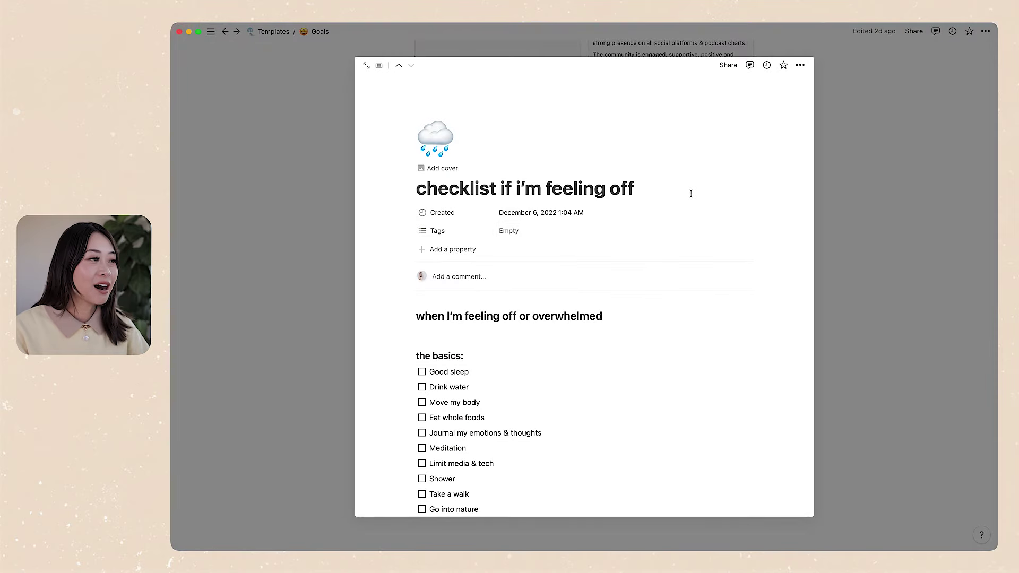
pyautogui.scroll(-5, 691, 193)
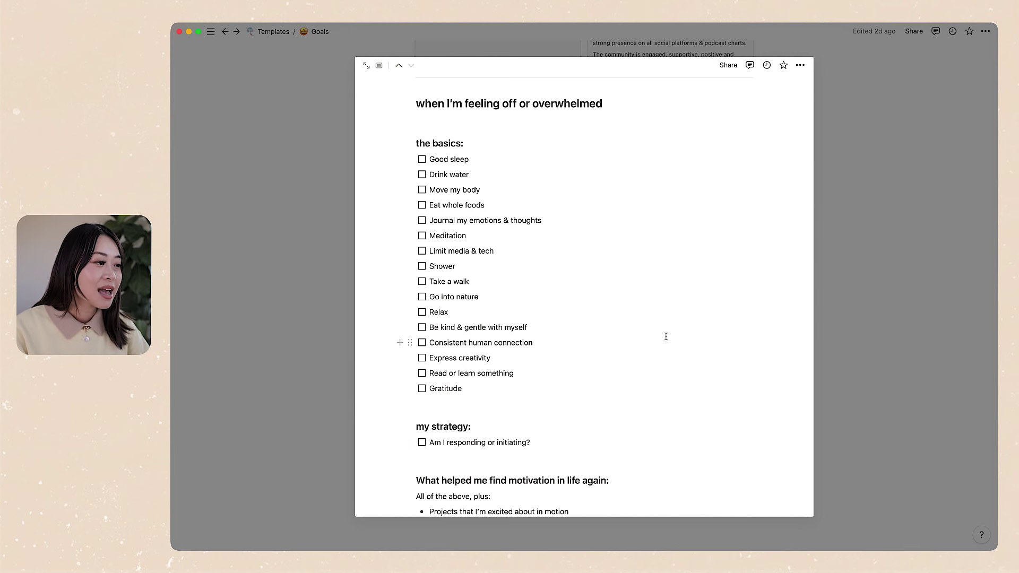
pyautogui.scroll(-2, 663, 338)
pyautogui.moveTo(436, 327); pyautogui.dragTo(633, 343)
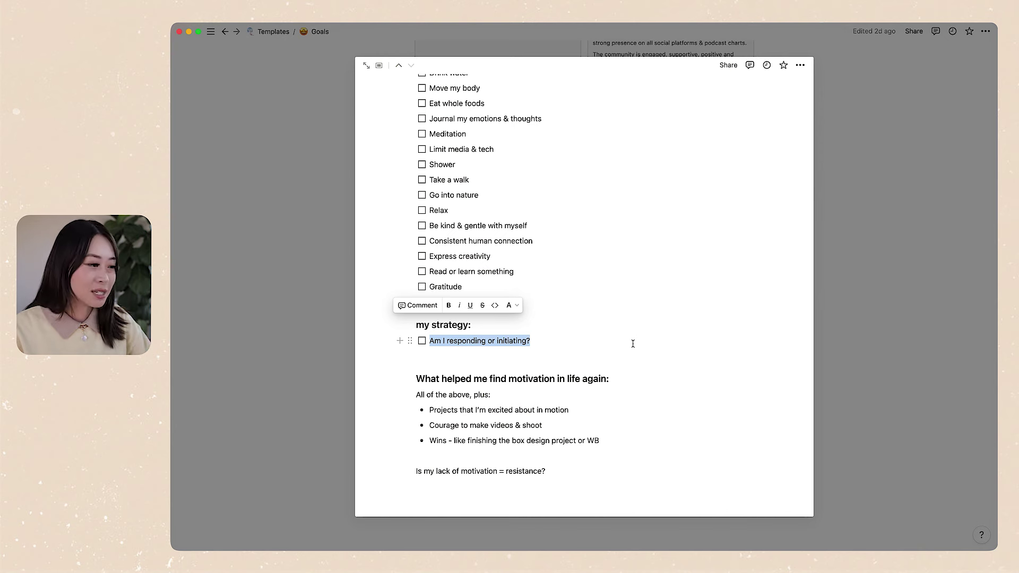
pyautogui.click(632, 344)
pyautogui.moveTo(541, 343); pyautogui.dragTo(451, 324)
pyautogui.click(882, 324)
pyautogui.click(882, 324)
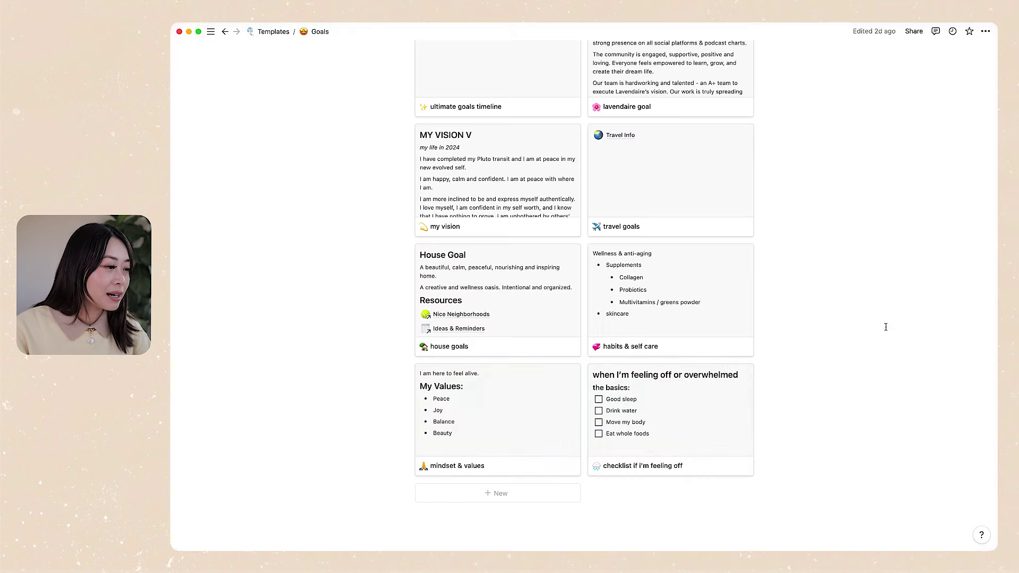
# Open the mindset & values page, read through it to the end, and return to the goals gallery.
pyautogui.click(506, 406)
pyautogui.scroll(-5, 619, 306)
pyautogui.scroll(-10, 619, 305)
pyautogui.scroll(15, 619, 302)
pyautogui.click(875, 283)
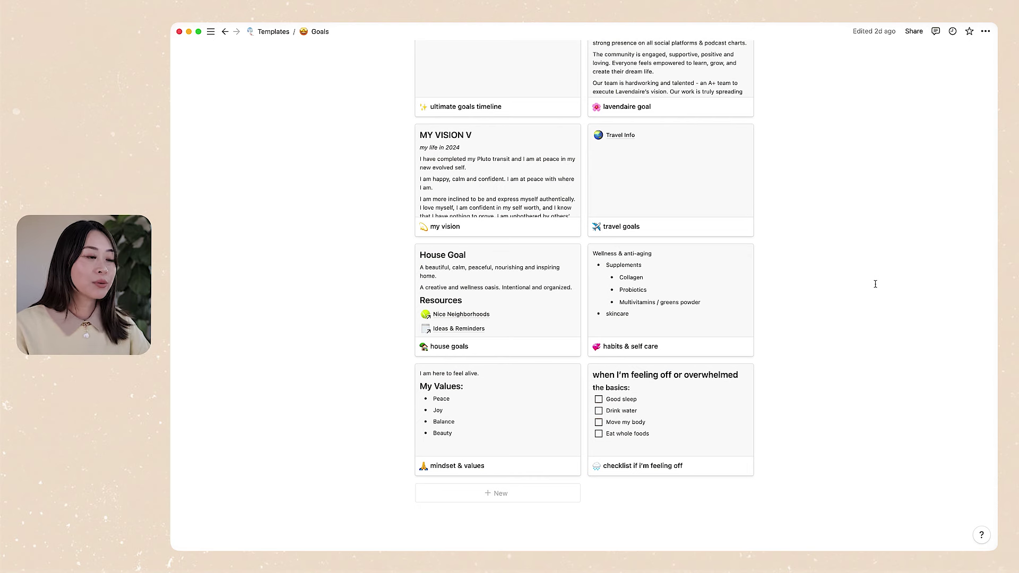
# Open the travel goals page and look through the "Where to next?" destinations table.
pyautogui.click(712, 204)
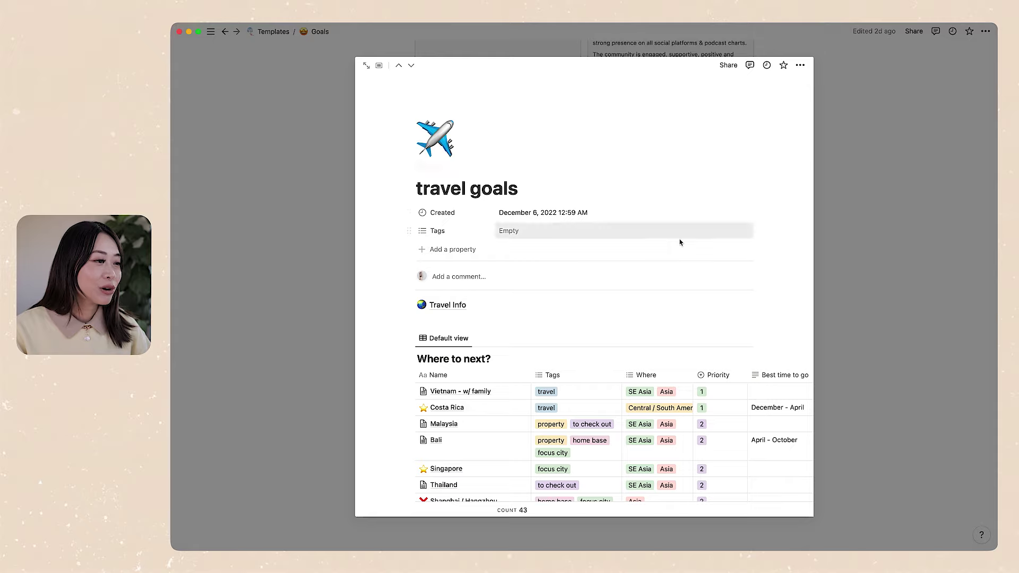
pyautogui.scroll(-10, 480, 180)
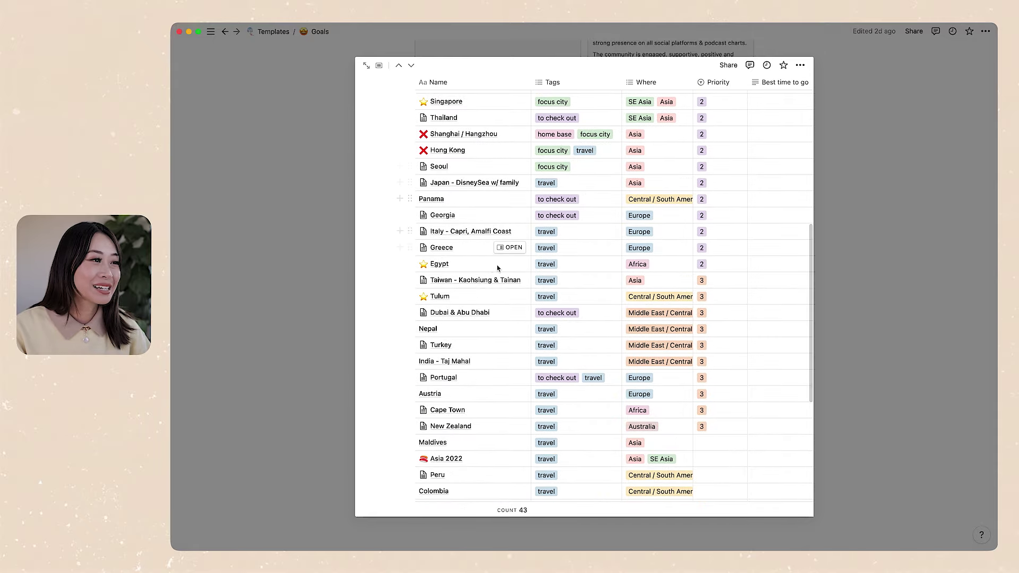
pyautogui.scroll(-5, 530, 239)
pyautogui.scroll(-3, 679, 228)
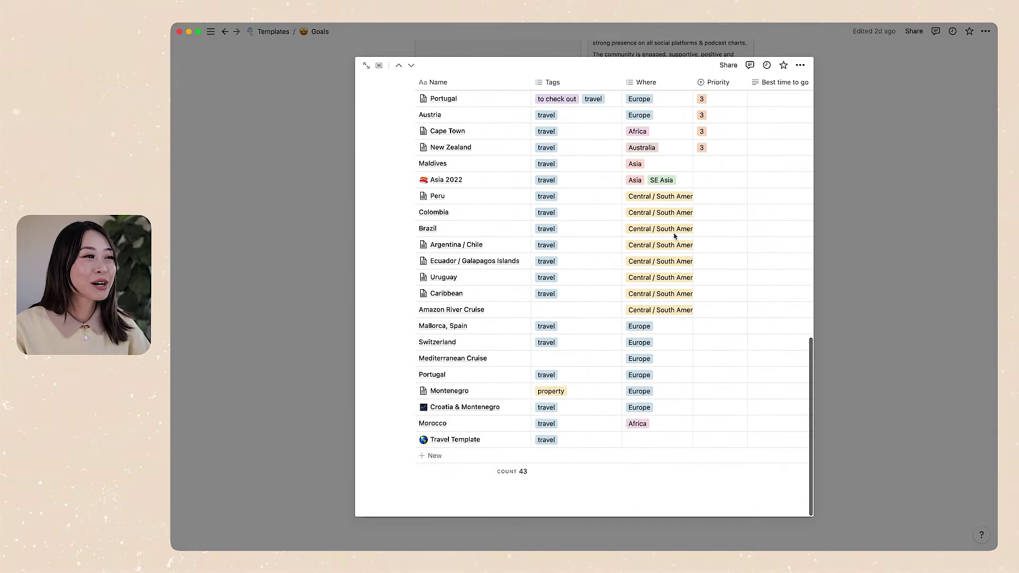
pyautogui.scroll(15, 663, 249)
pyautogui.scroll(-15, 653, 254)
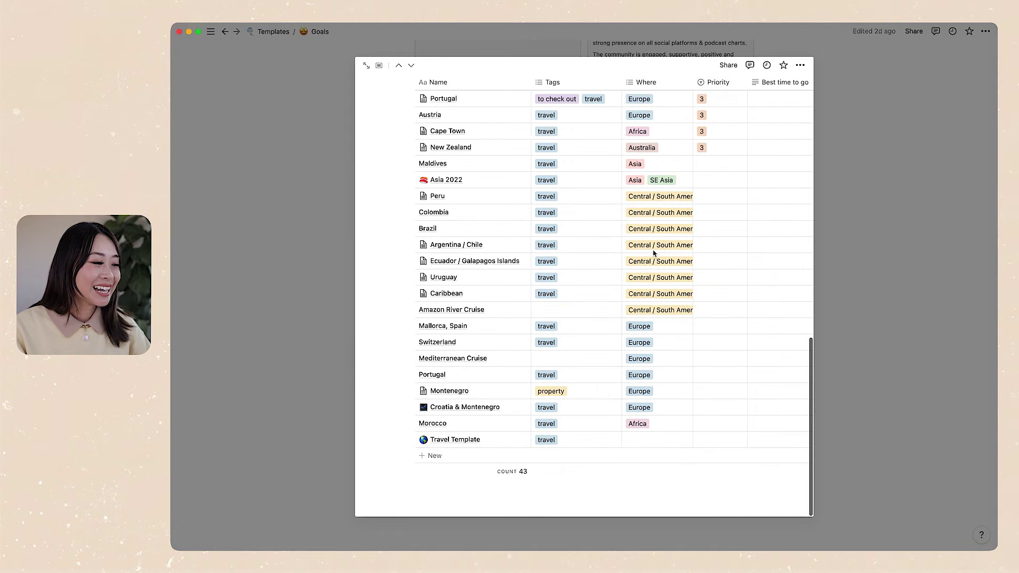
# View the Travel Template entry from the destinations table, then close it and return to the Goals page.
pyautogui.click(509, 442)
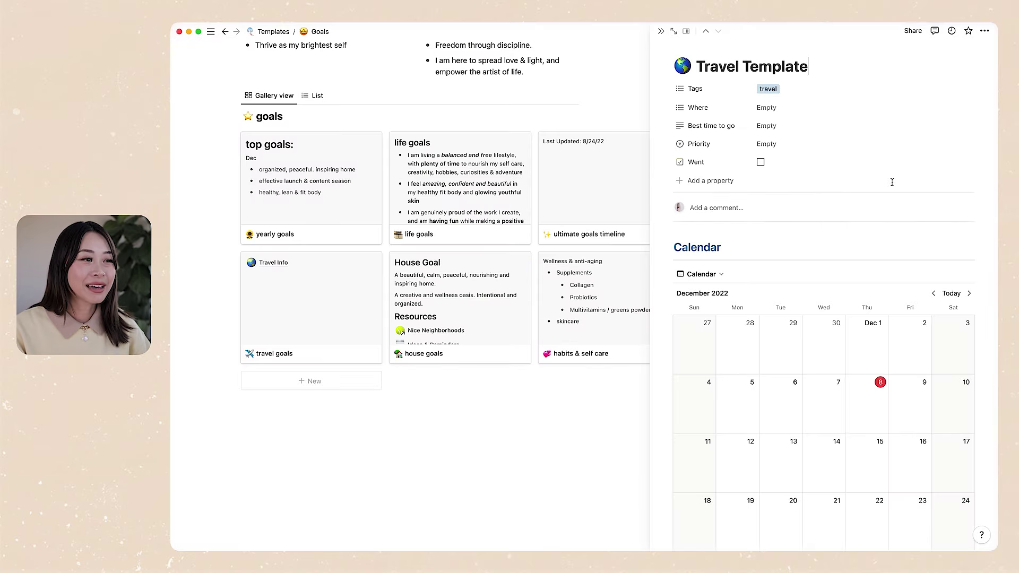
pyautogui.click(661, 31)
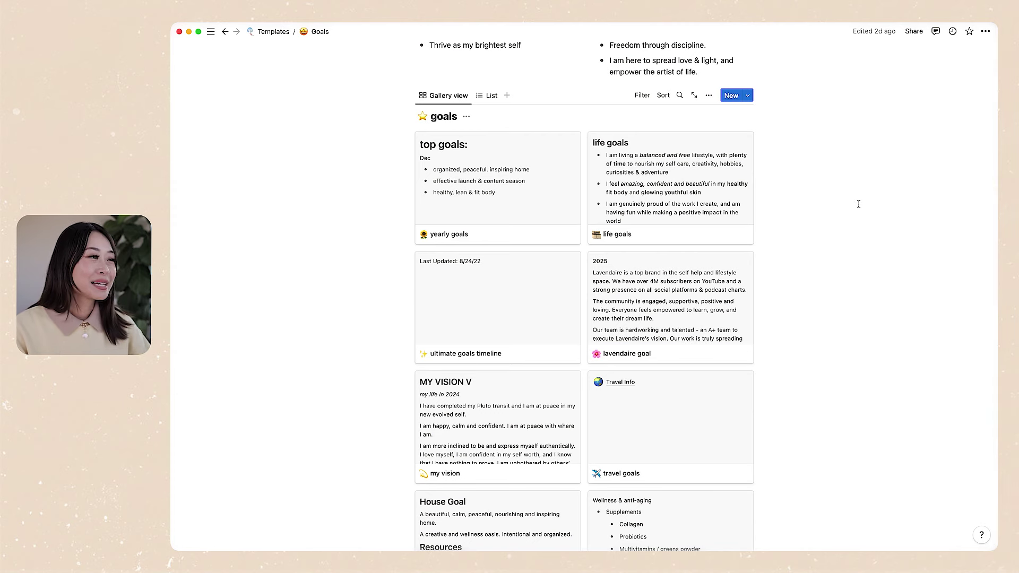
pyautogui.scroll(5, 858, 203)
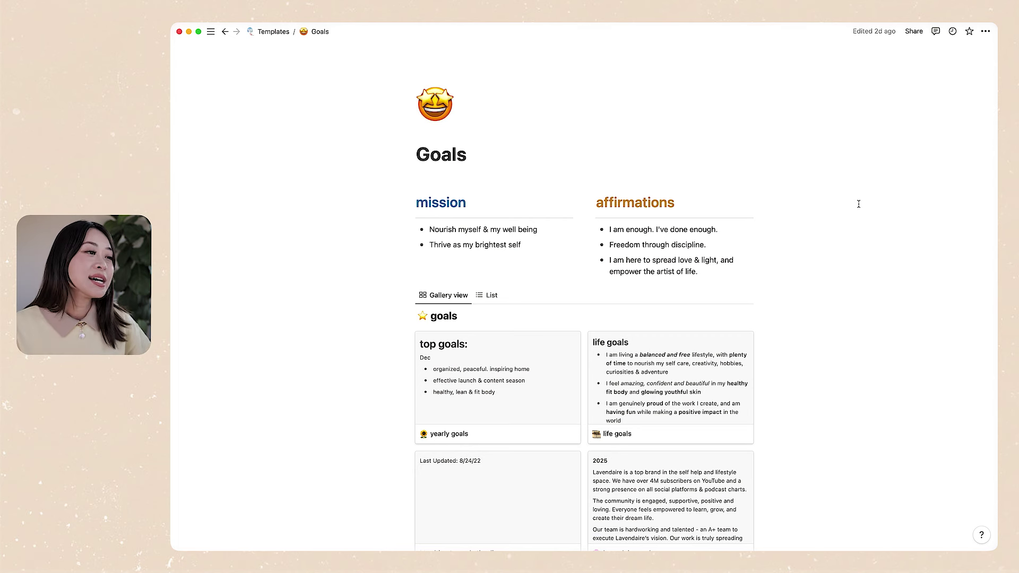
# Open the life goals page, review its goal statements down to the COMPLETE section, and close it.
pyautogui.scroll(-3, 857, 204)
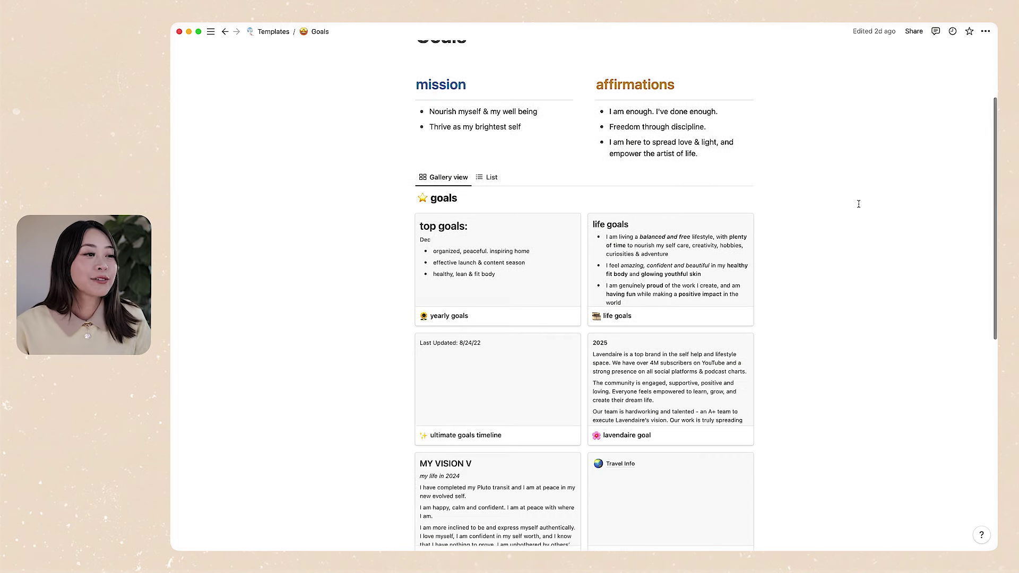
pyautogui.click(672, 263)
pyautogui.scroll(-2, 616, 295)
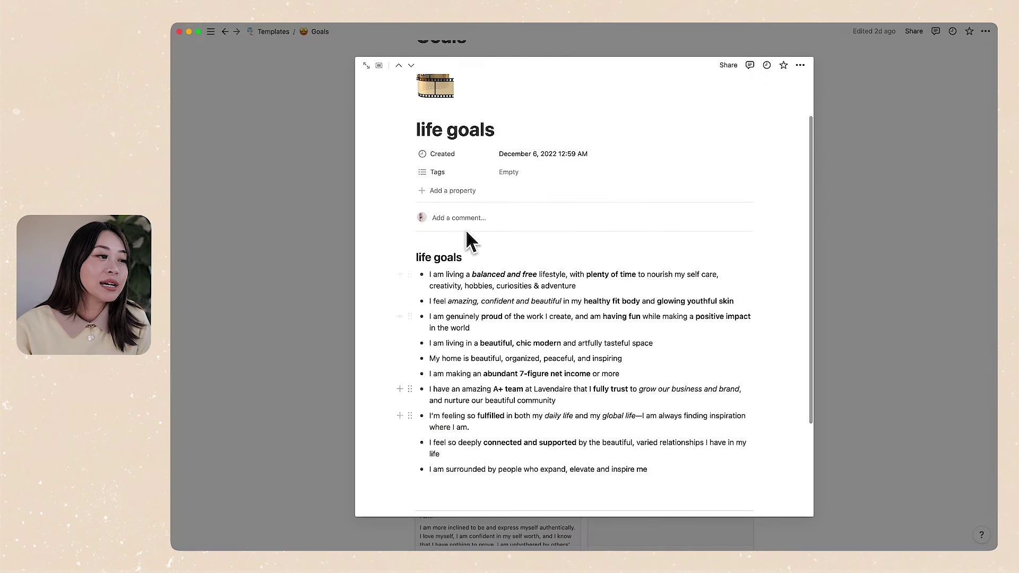
pyautogui.scroll(2, 610, 228)
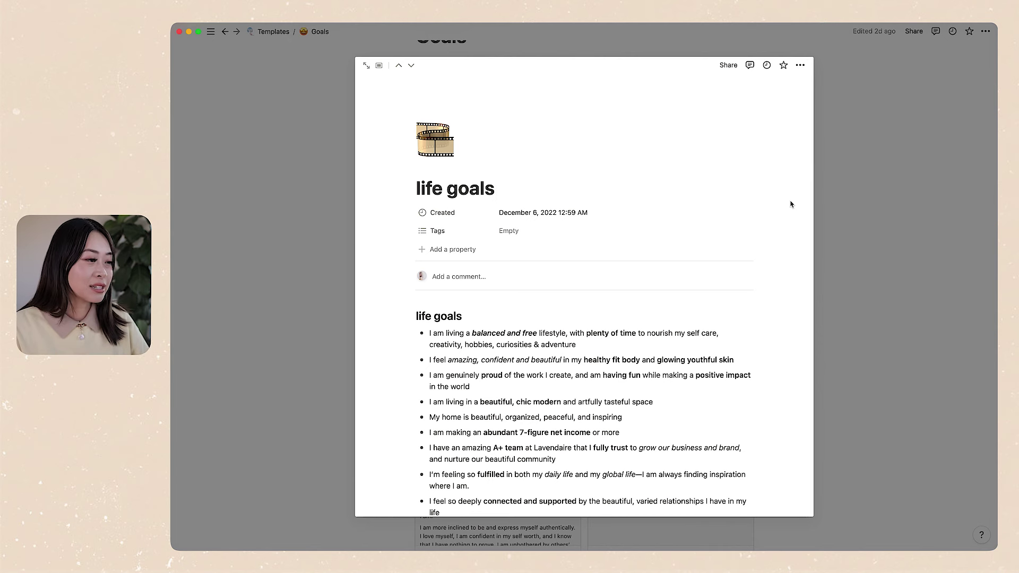
pyautogui.scroll(-5, 790, 204)
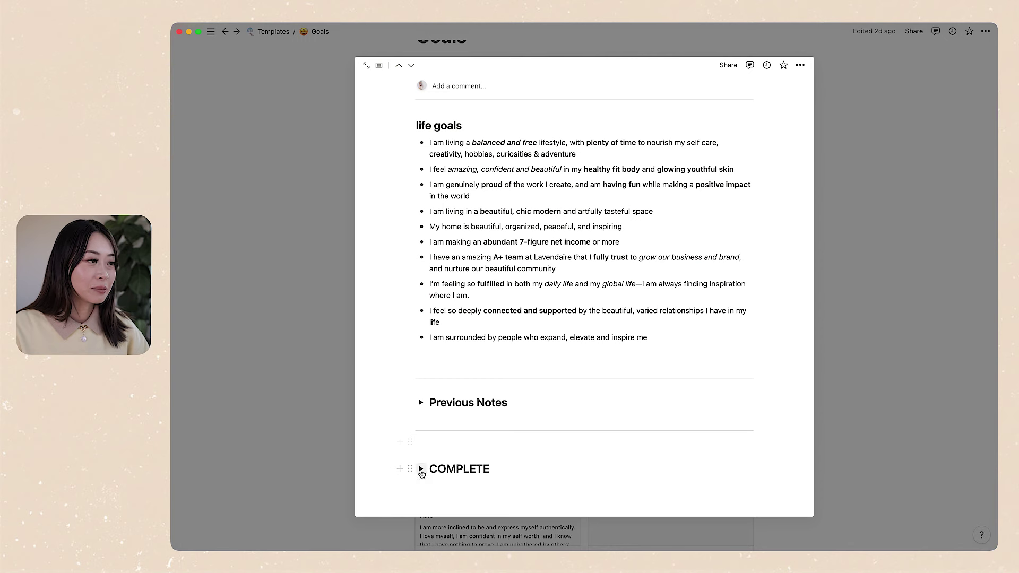
pyautogui.click(932, 268)
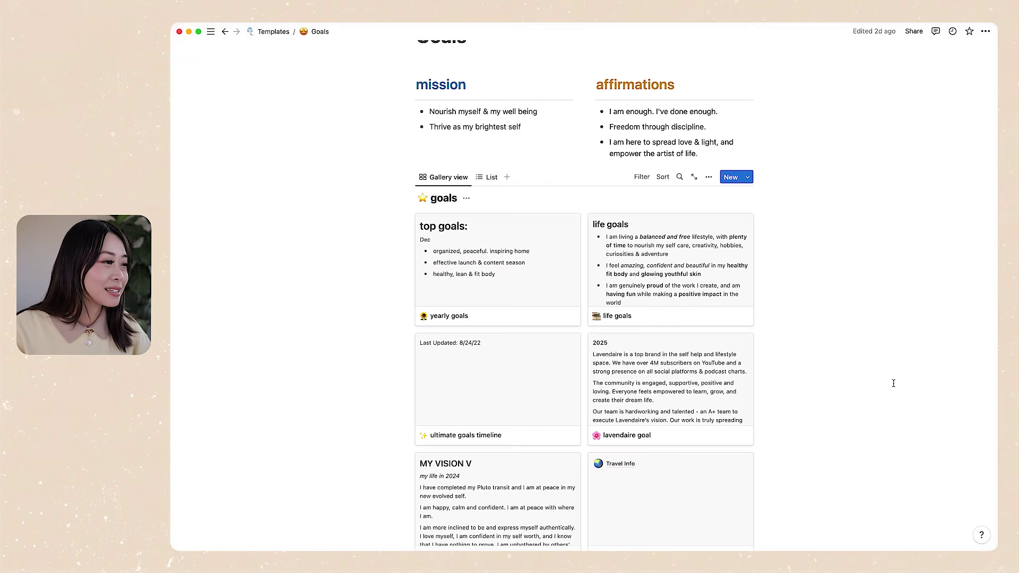
# Open the yearly goals page and review its top goals and list of years.
pyautogui.click(541, 276)
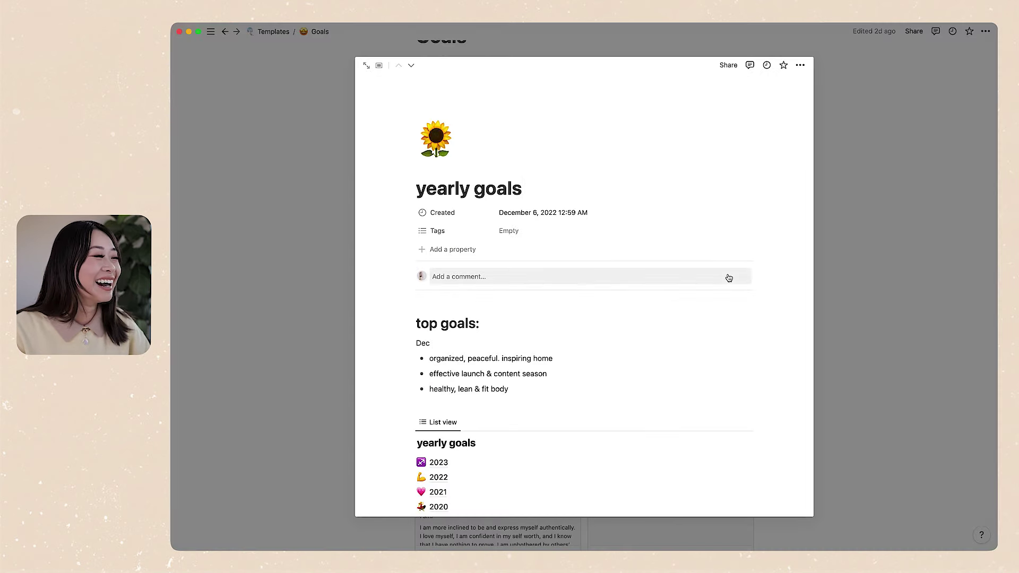
pyautogui.scroll(-3, 789, 242)
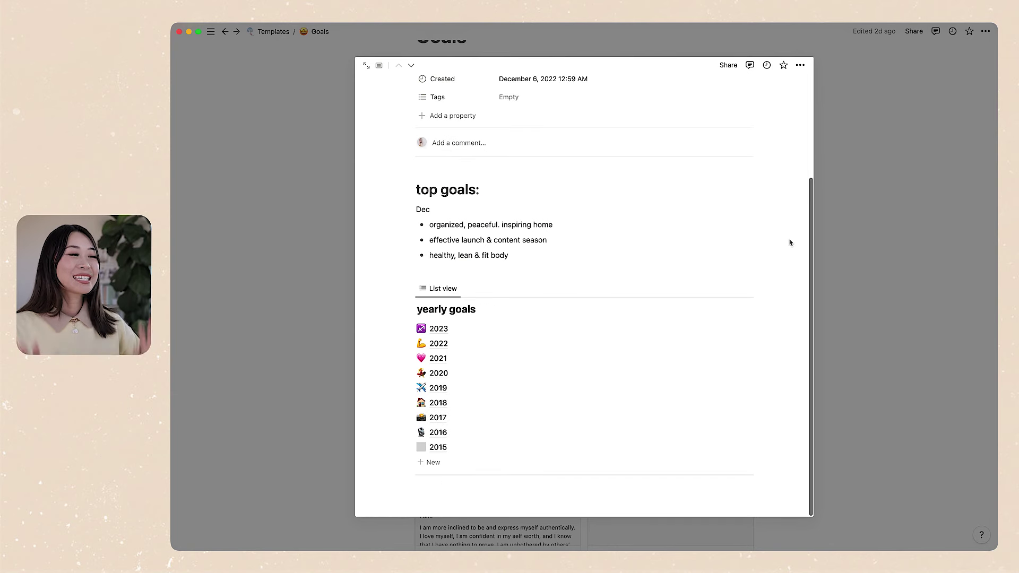
pyautogui.scroll(3, 788, 240)
pyautogui.click(569, 186)
pyautogui.scroll(-3, 570, 186)
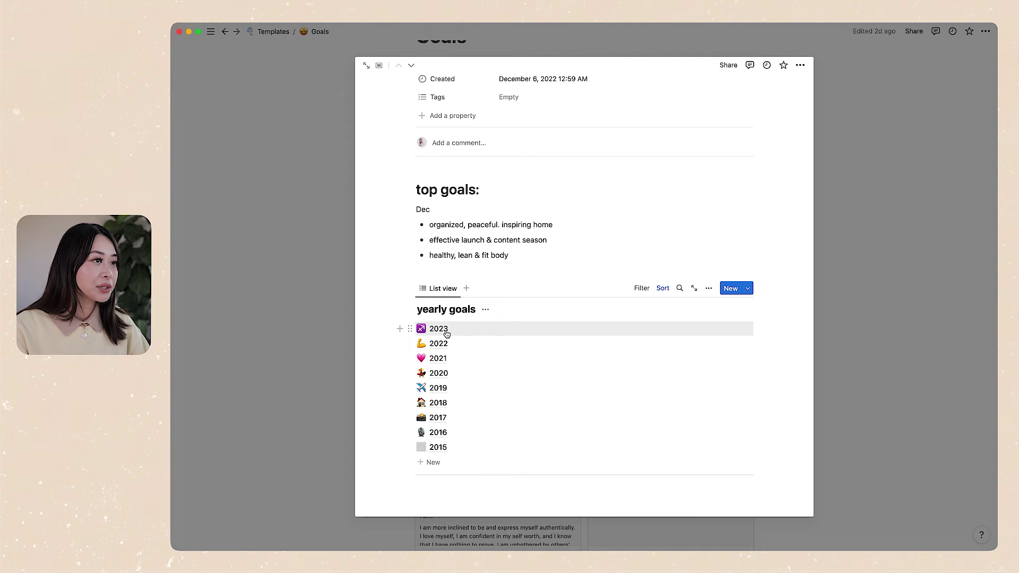
# Open the 2023 page from the yearly goals list as a full page and review its theme, habits and goals table.
pyautogui.click(446, 333)
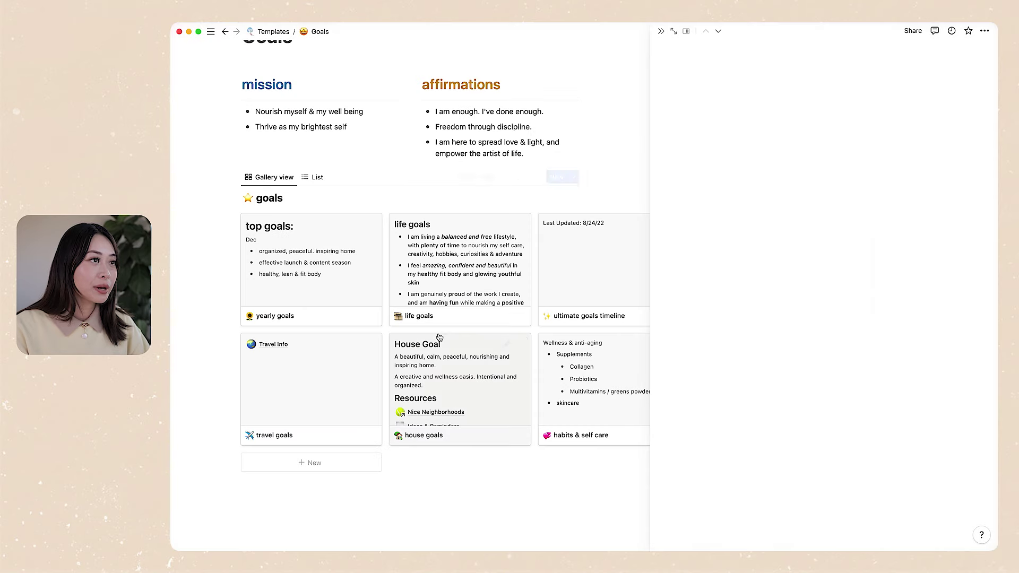
pyautogui.click(672, 31)
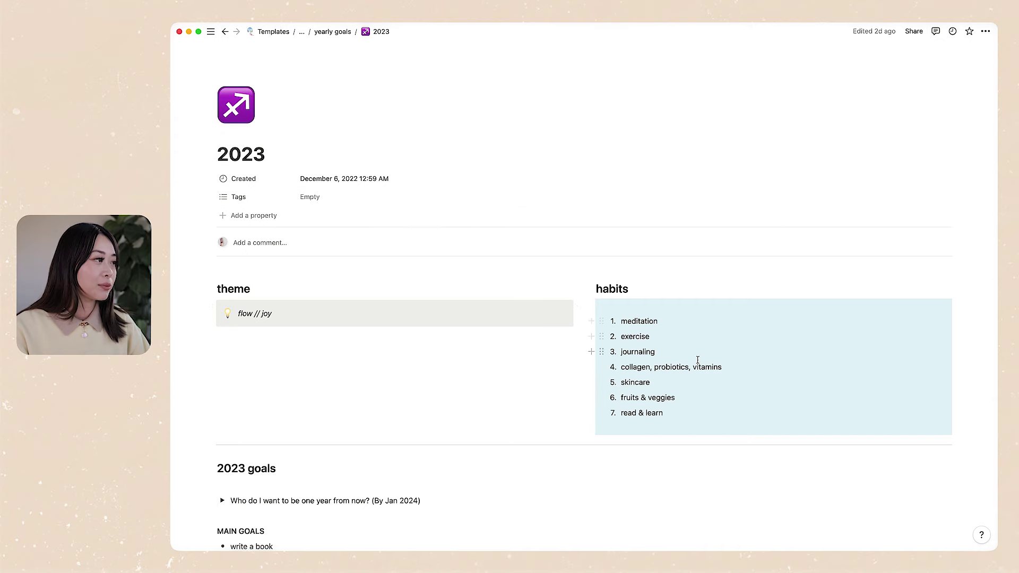
pyautogui.scroll(-5, 697, 359)
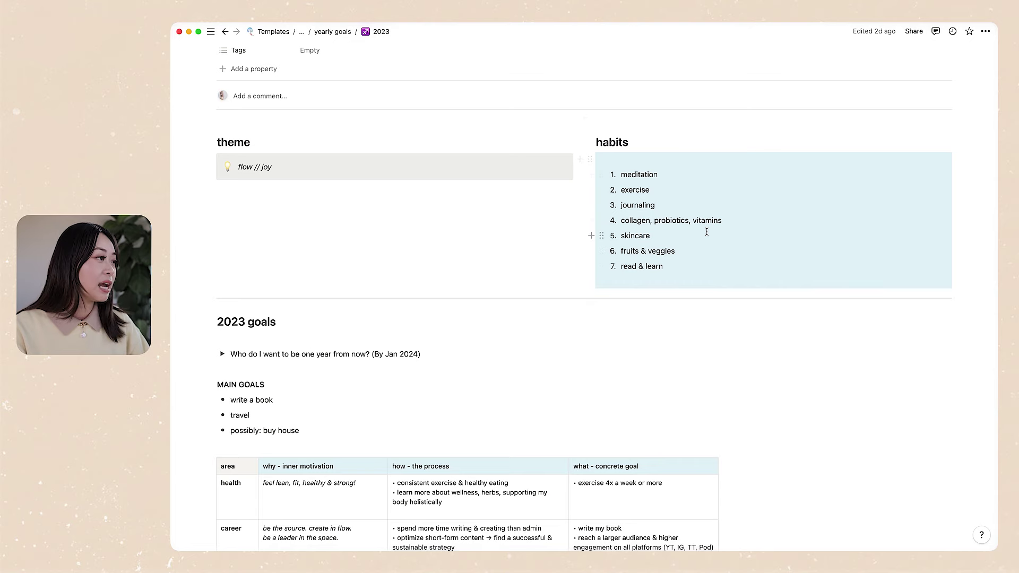
pyautogui.scroll(-7, 706, 232)
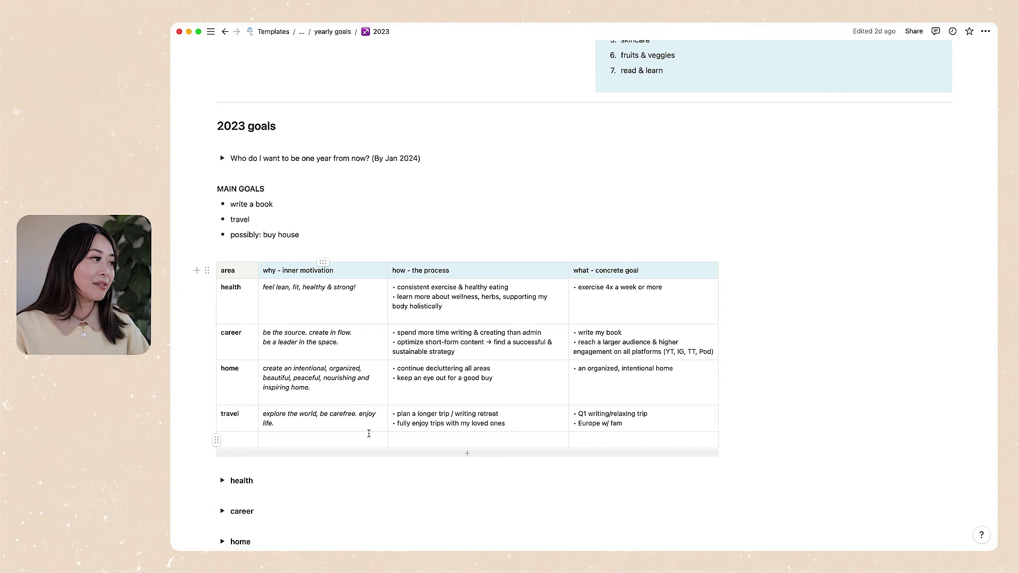
pyautogui.scroll(-3, 368, 433)
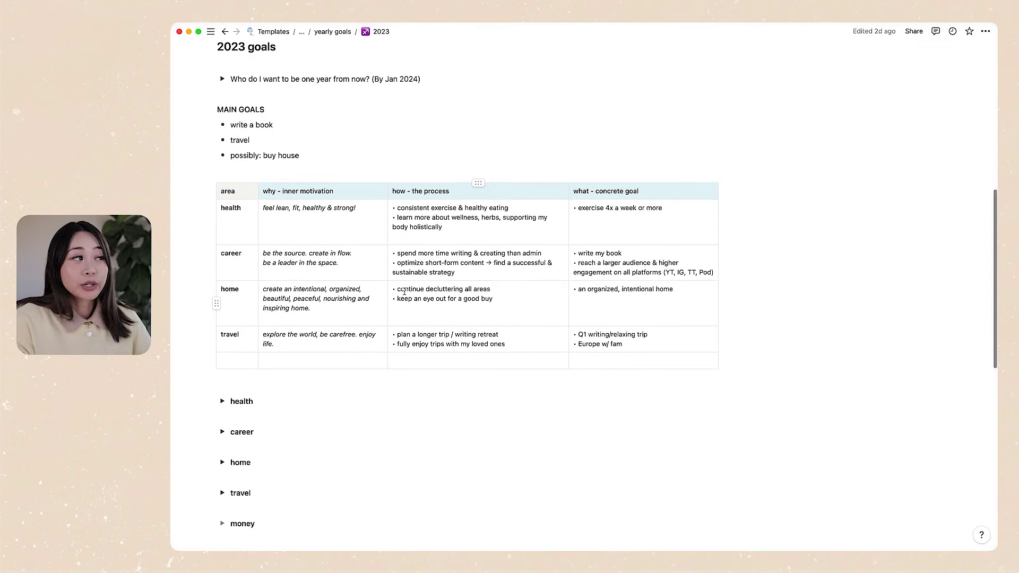
pyautogui.scroll(1, 404, 291)
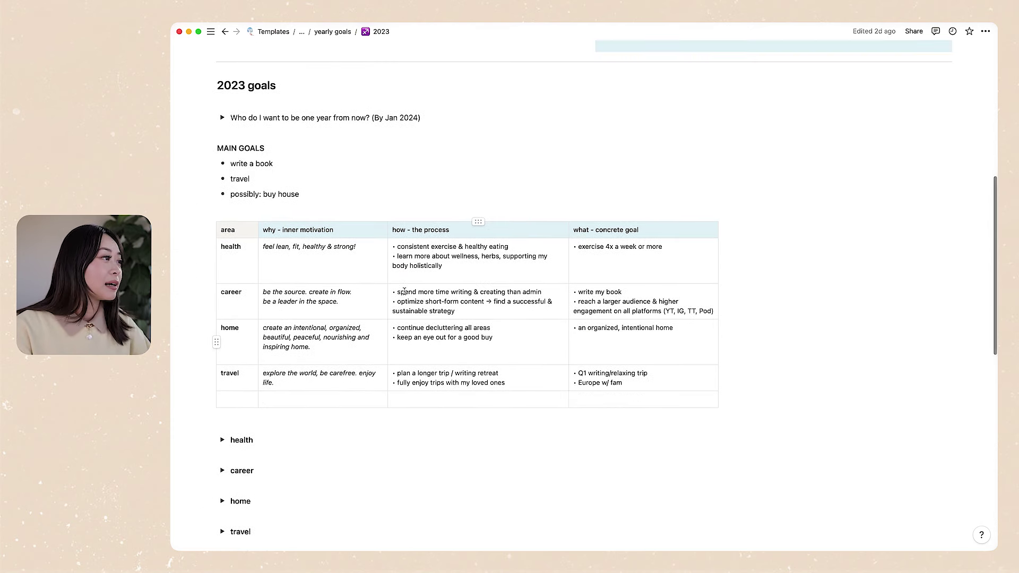
# View the answers under "Who do I want to be one year from now?", collapse them, and highlight the MAIN GOALS list.
pyautogui.click(223, 118)
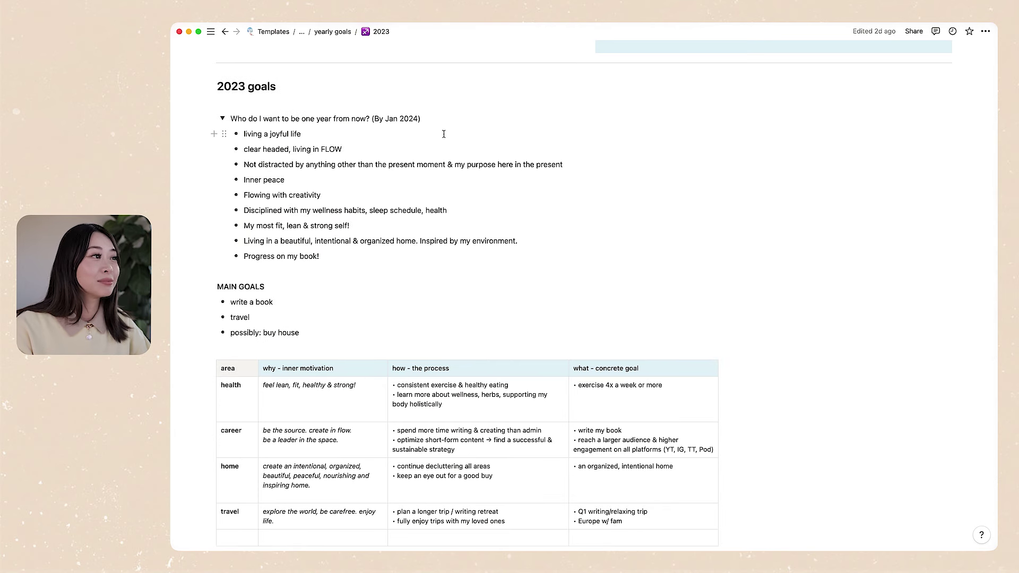
pyautogui.click(223, 119)
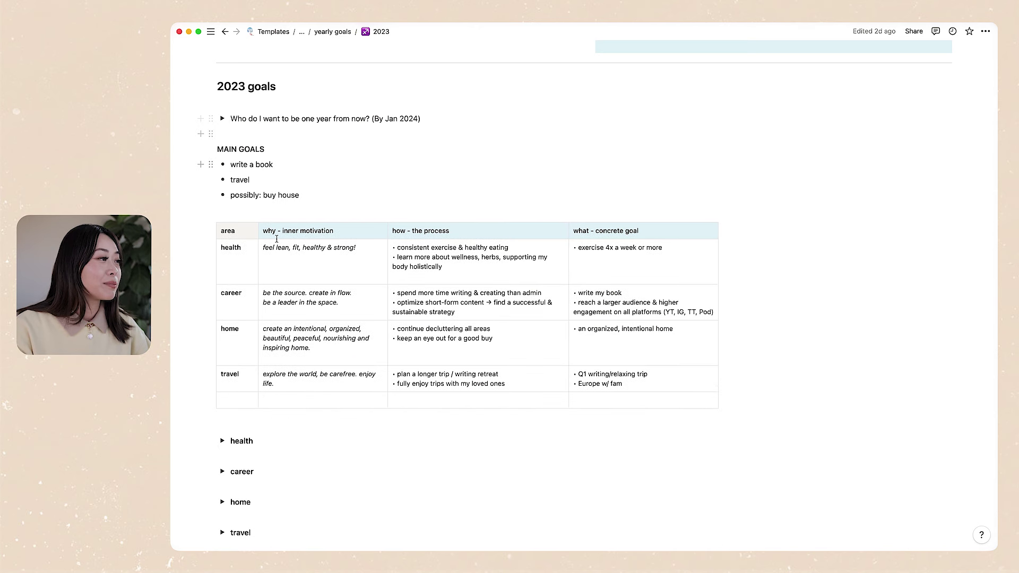
pyautogui.moveTo(299, 195); pyautogui.dragTo(253, 161)
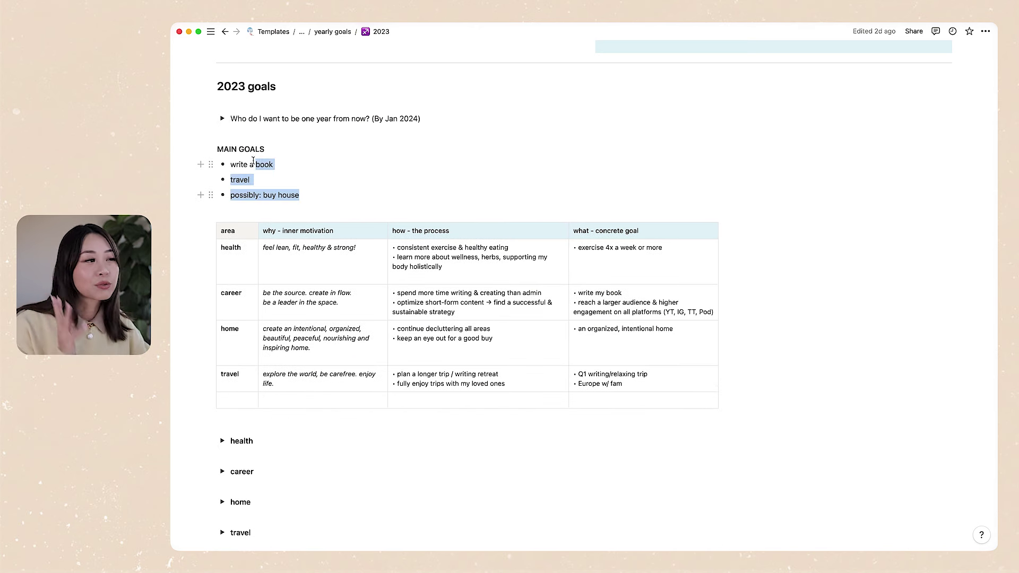
pyautogui.click(363, 184)
pyautogui.scroll(-1, 363, 185)
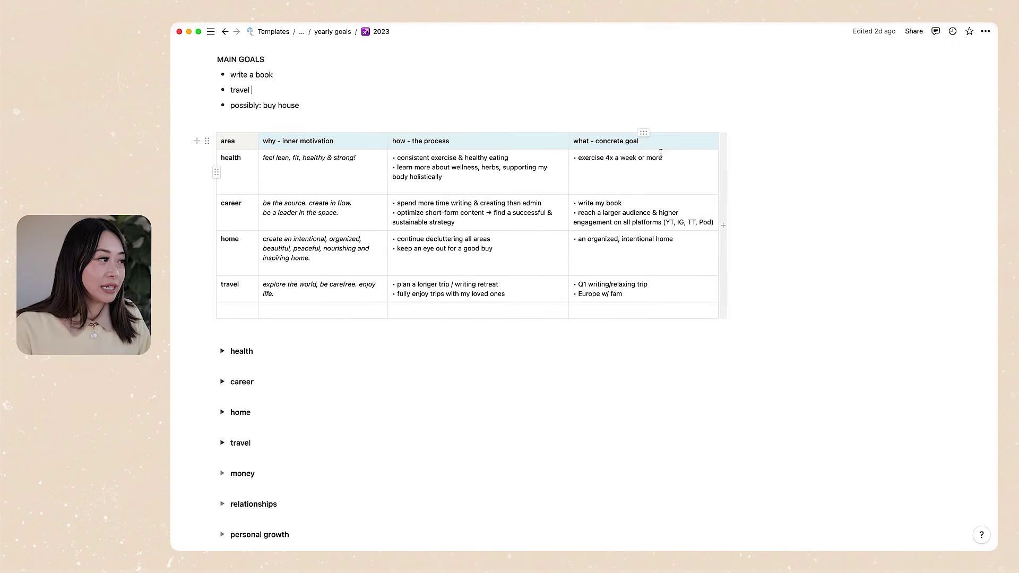
# Expand and collapse the health and career toggles below the 2023 goals table to check their contents.
pyautogui.scroll(-3, 340, 311)
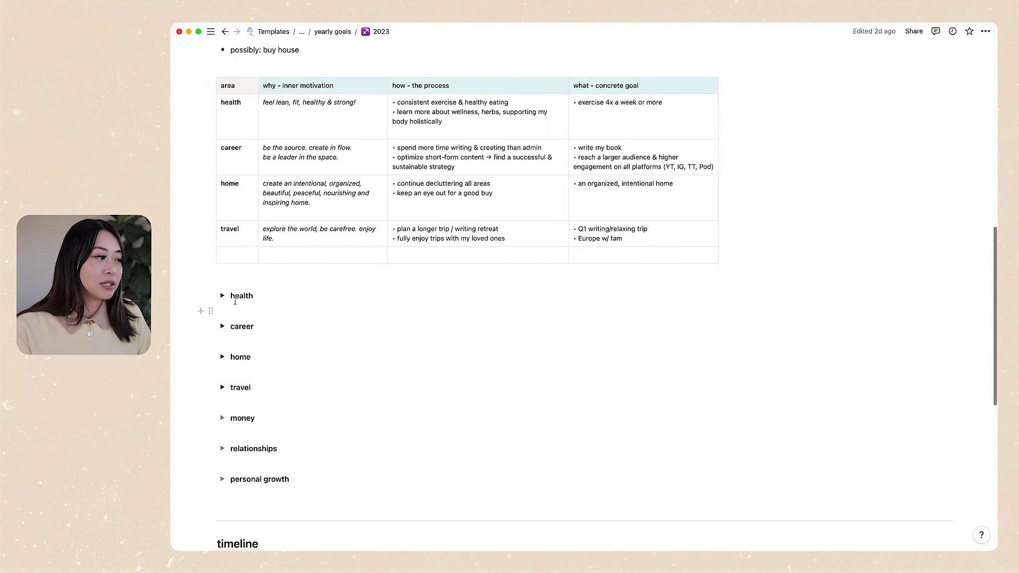
pyautogui.click(223, 295)
pyautogui.click(223, 296)
pyautogui.click(222, 326)
pyautogui.click(222, 325)
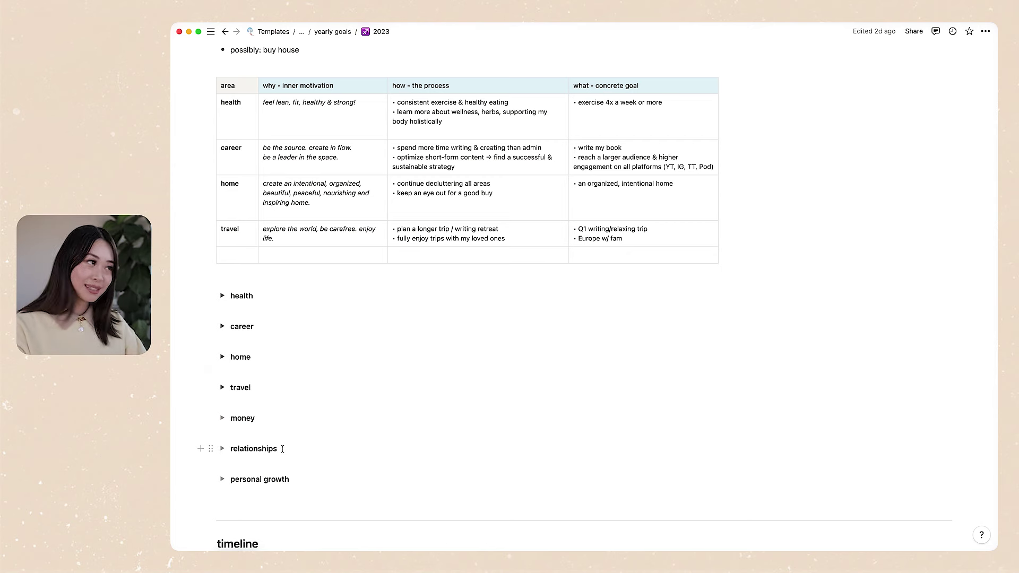
# Go through the goals table's "why - inner motivation", "how - the process" and "what - concrete goal" headings, highlighting each one.
pyautogui.scroll(3, 282, 435)
pyautogui.scroll(-2, 282, 449)
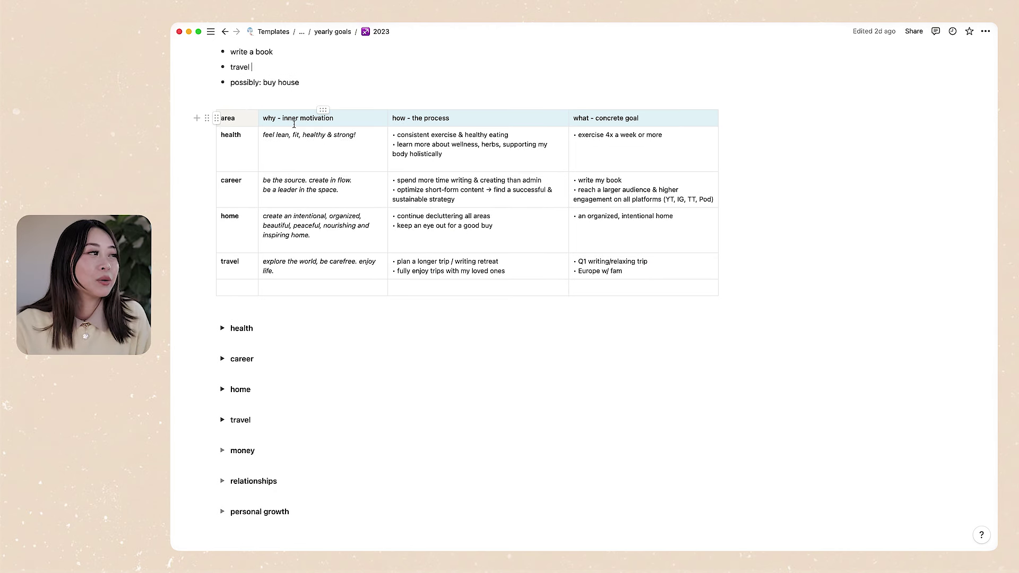
pyautogui.moveTo(262, 119); pyautogui.dragTo(347, 120)
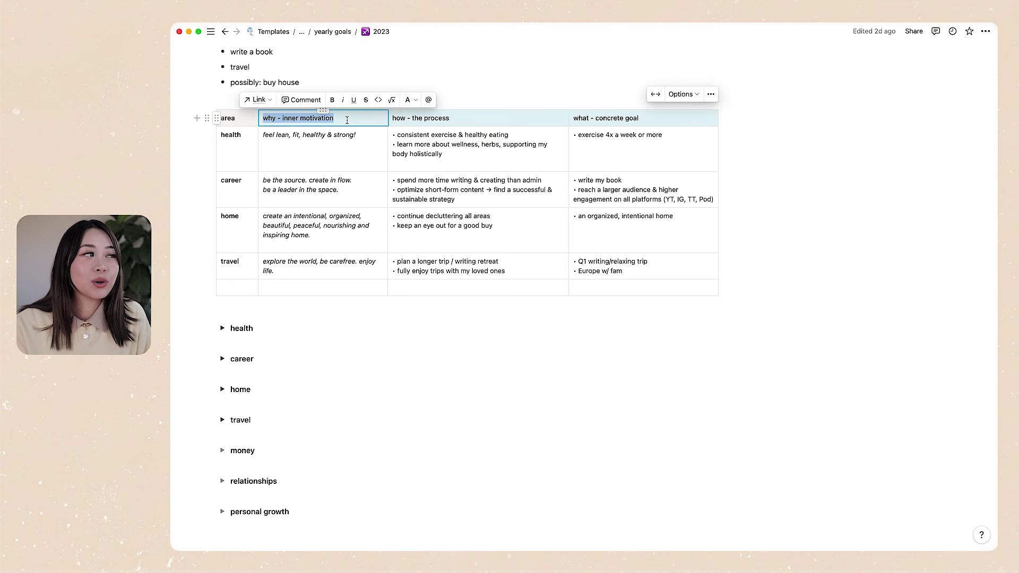
pyautogui.click(347, 120)
pyautogui.moveTo(265, 118); pyautogui.dragTo(339, 119)
pyautogui.moveTo(451, 119); pyautogui.dragTo(391, 119)
pyautogui.click(451, 119)
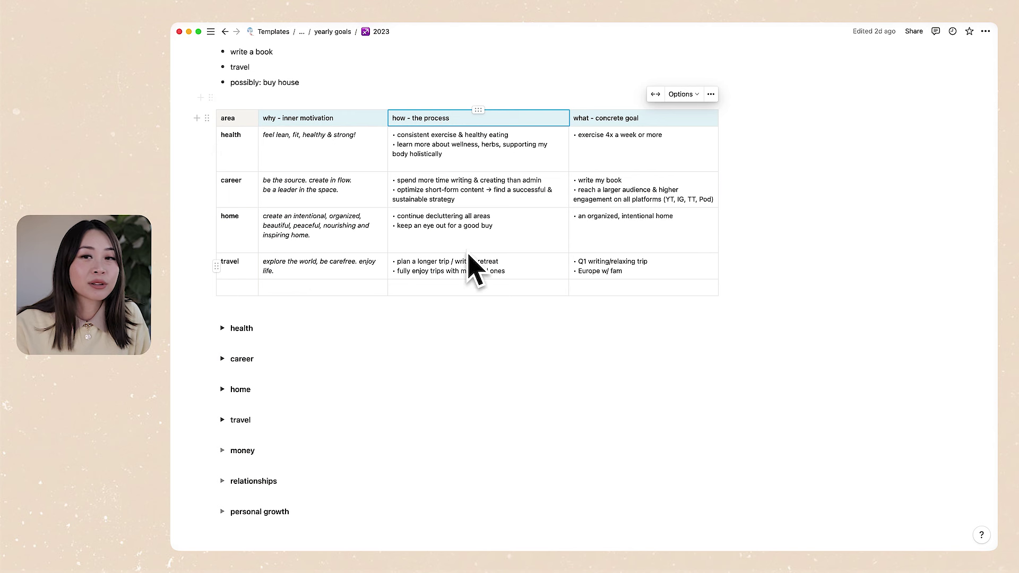
pyautogui.moveTo(638, 119); pyautogui.dragTo(573, 119)
pyautogui.click(637, 119)
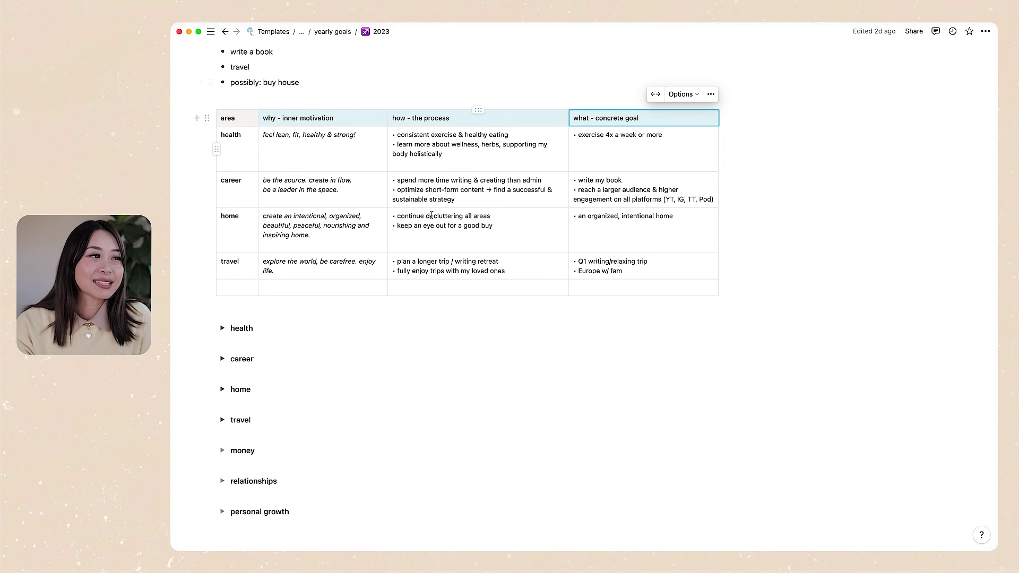
pyautogui.click(510, 388)
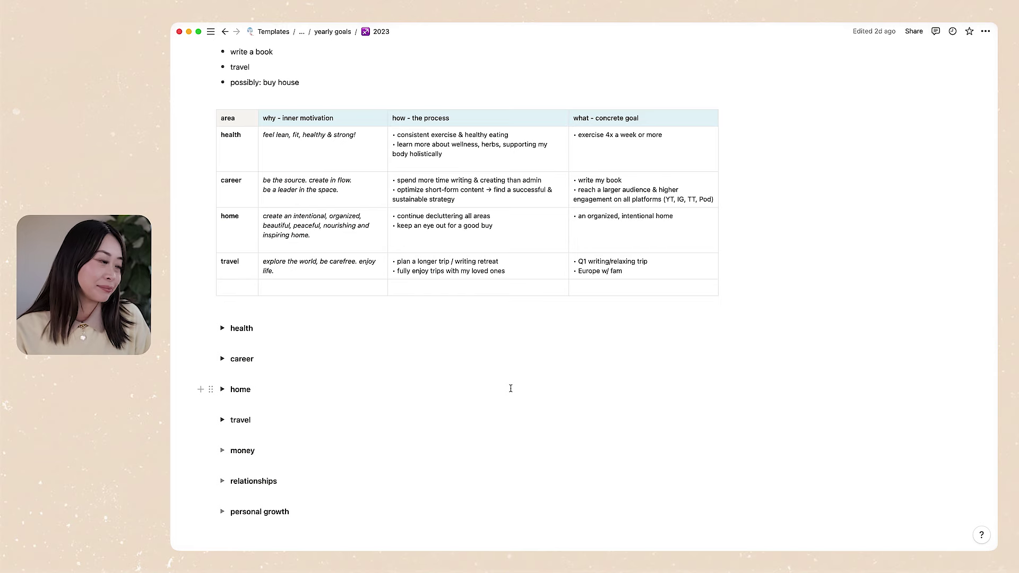
# Examine the 2023 timeline's planned projects and trips, moving back and forth across its months.
pyautogui.scroll(-10, 511, 388)
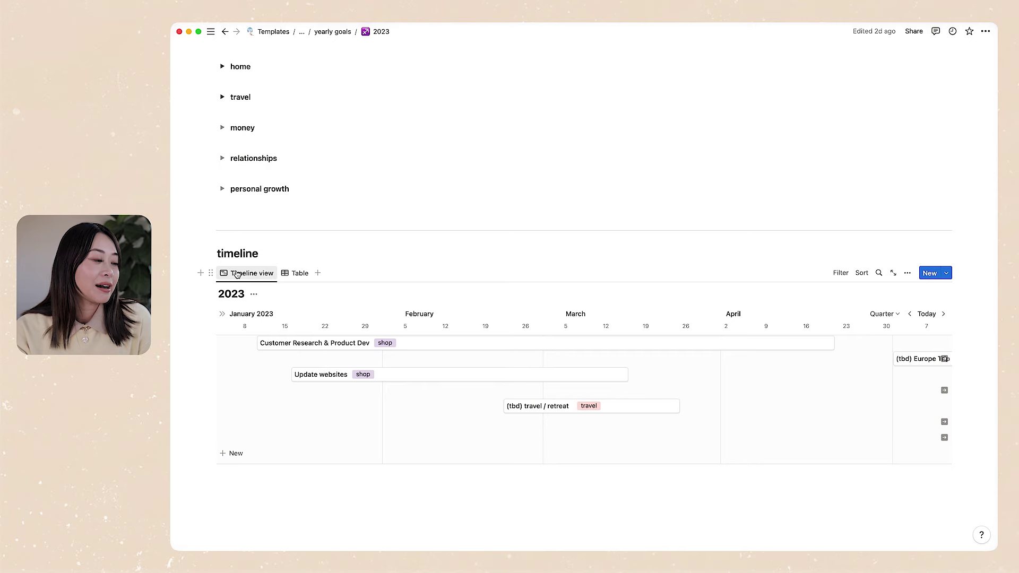
pyautogui.hscroll(15, 496, 420)
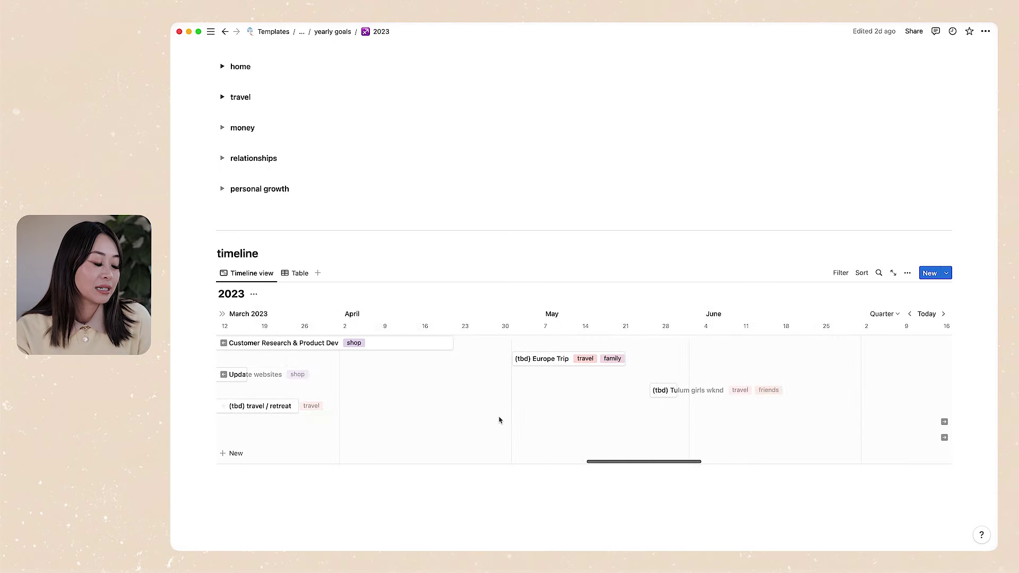
pyautogui.hscroll(10, 498, 420)
pyautogui.hscroll(-20, 498, 420)
pyautogui.hscroll(-10, 498, 420)
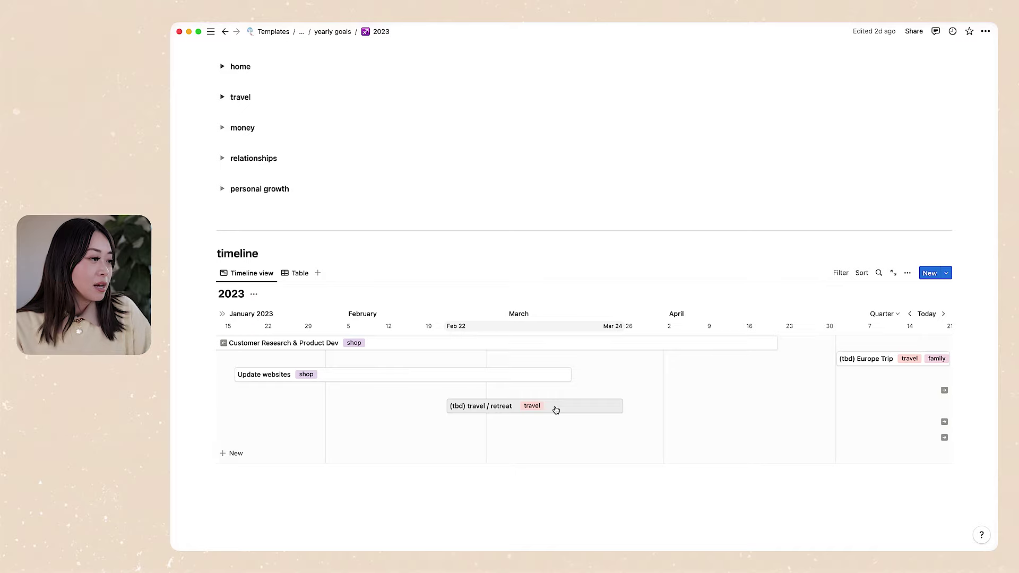
pyautogui.scroll(5, 684, 365)
pyautogui.scroll(5, 684, 364)
pyautogui.scroll(-11, 682, 359)
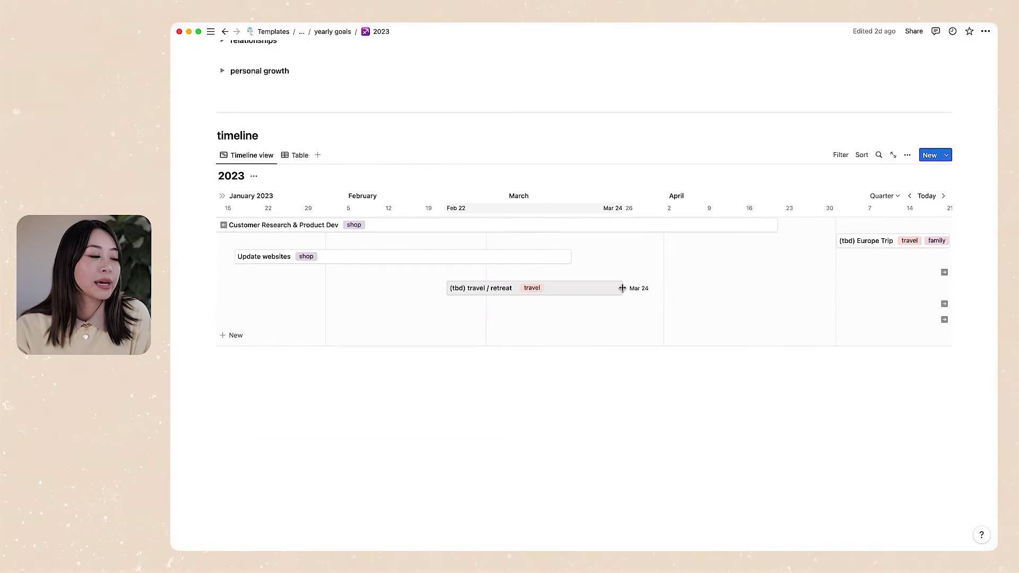
pyautogui.hscroll(8, 622, 287)
pyautogui.hscroll(-7, 623, 290)
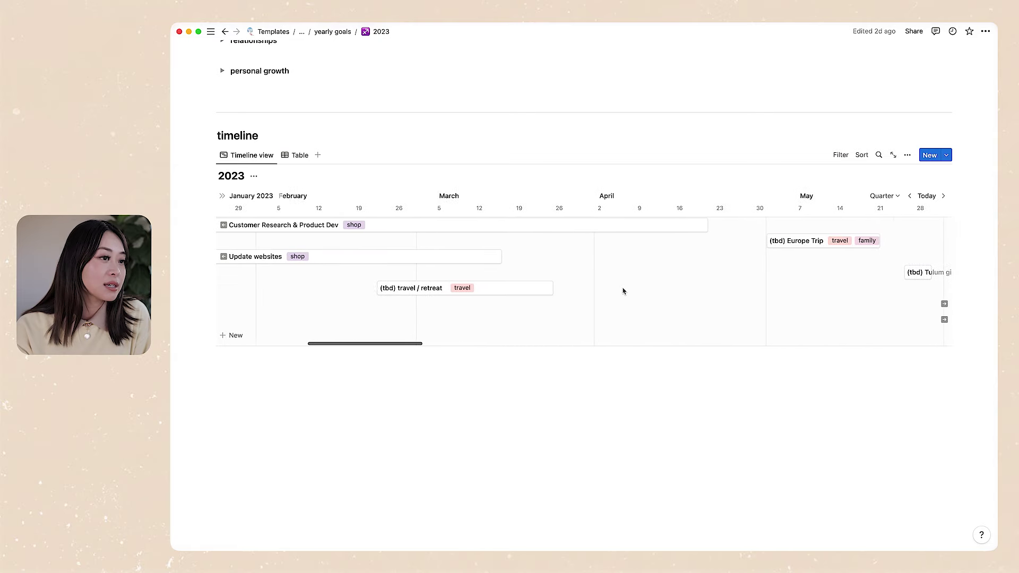
pyautogui.hscroll(-15, 622, 290)
pyautogui.hscroll(10, 621, 289)
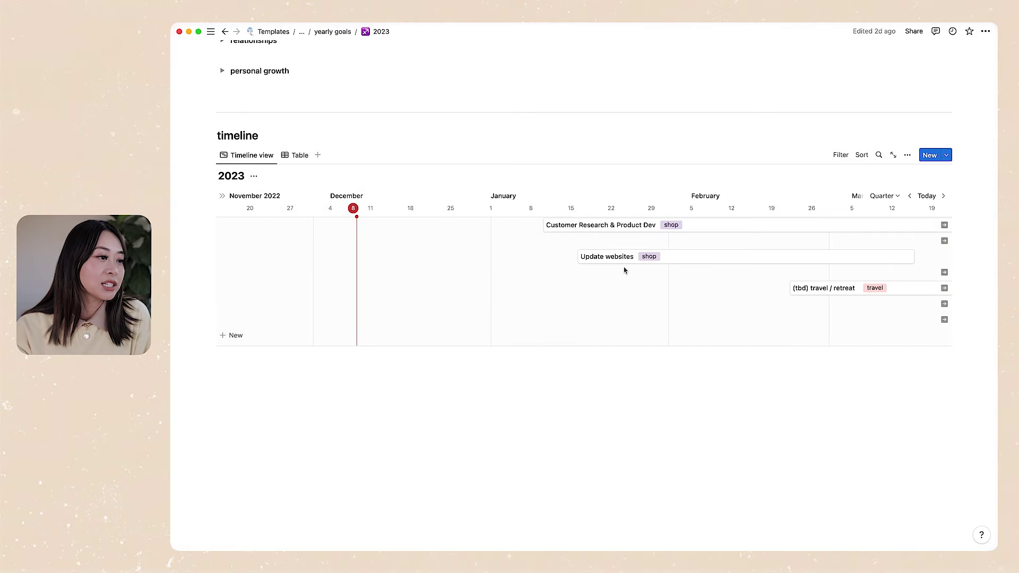
pyautogui.hscroll(5, 604, 230)
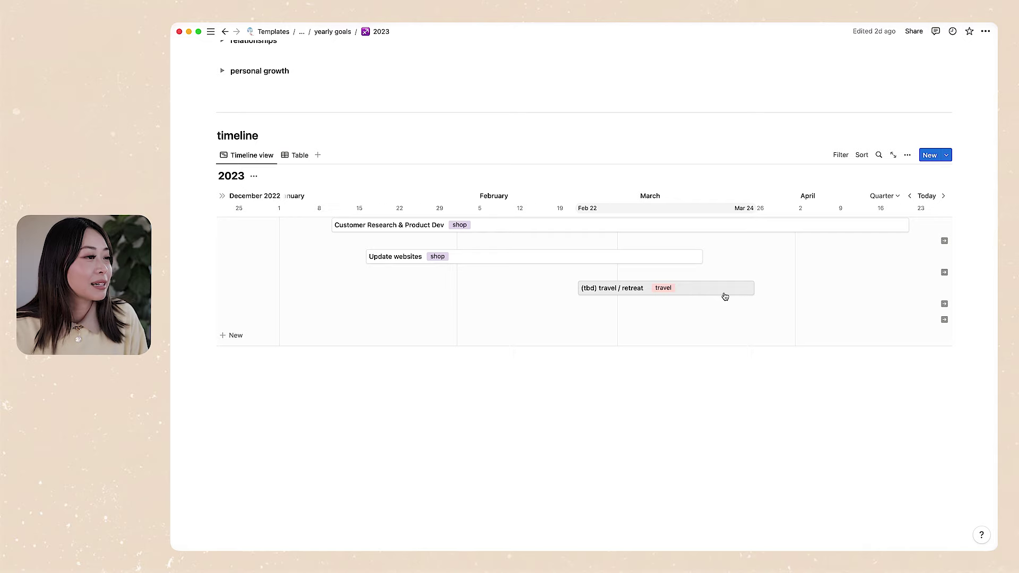
pyautogui.hscroll(15, 724, 296)
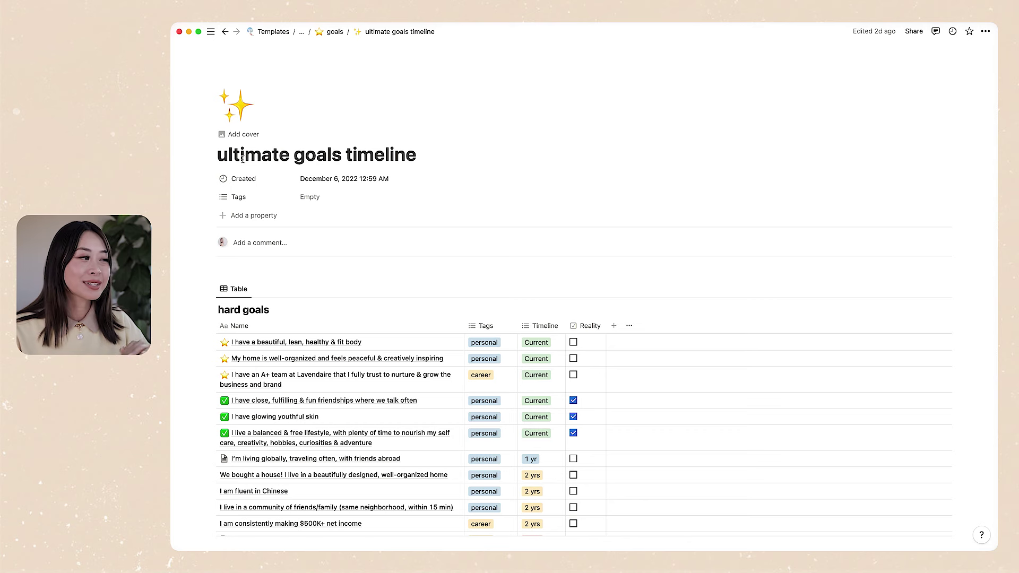
# Review the hard goals table on the ultimate goals timeline page, including the Timeline options of the well-organized home goal.
pyautogui.scroll(-5, 559, 161)
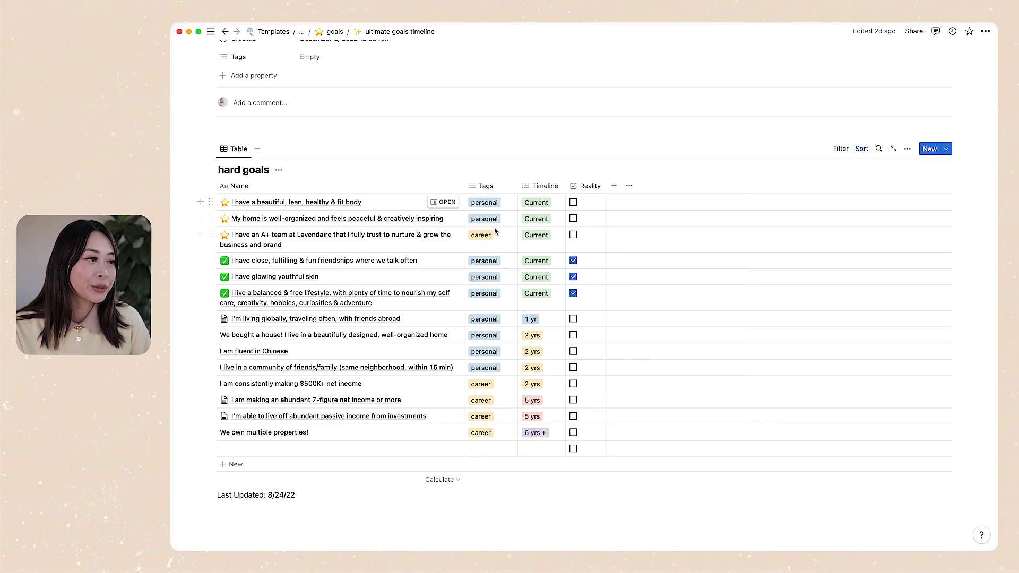
pyautogui.click(553, 224)
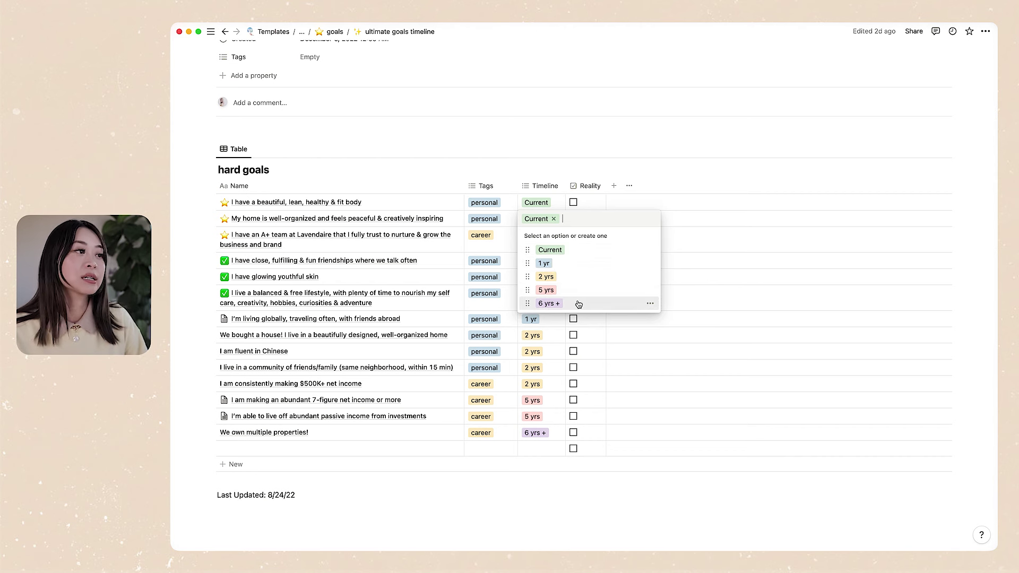
pyautogui.click(545, 147)
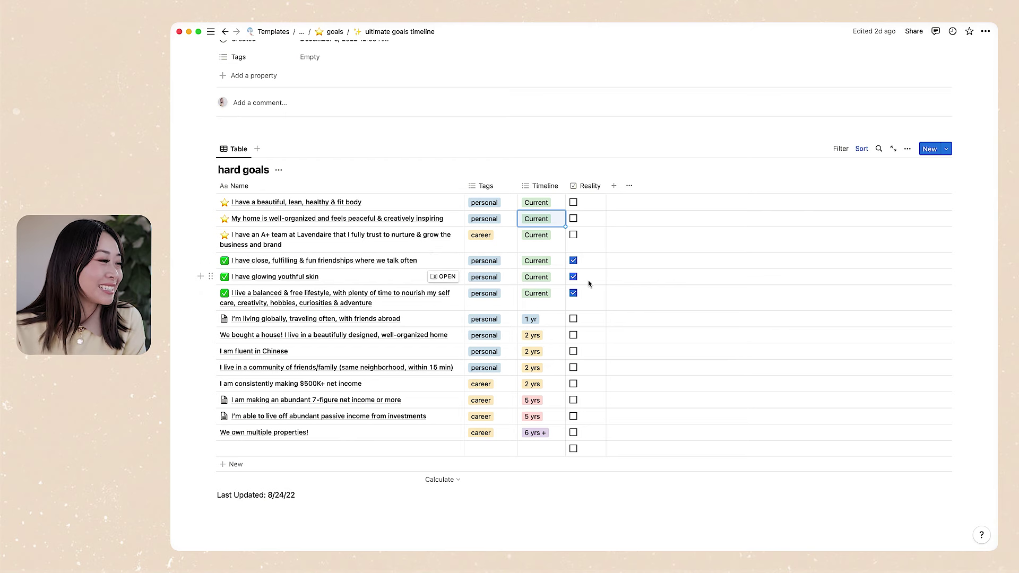
pyautogui.scroll(1, 570, 297)
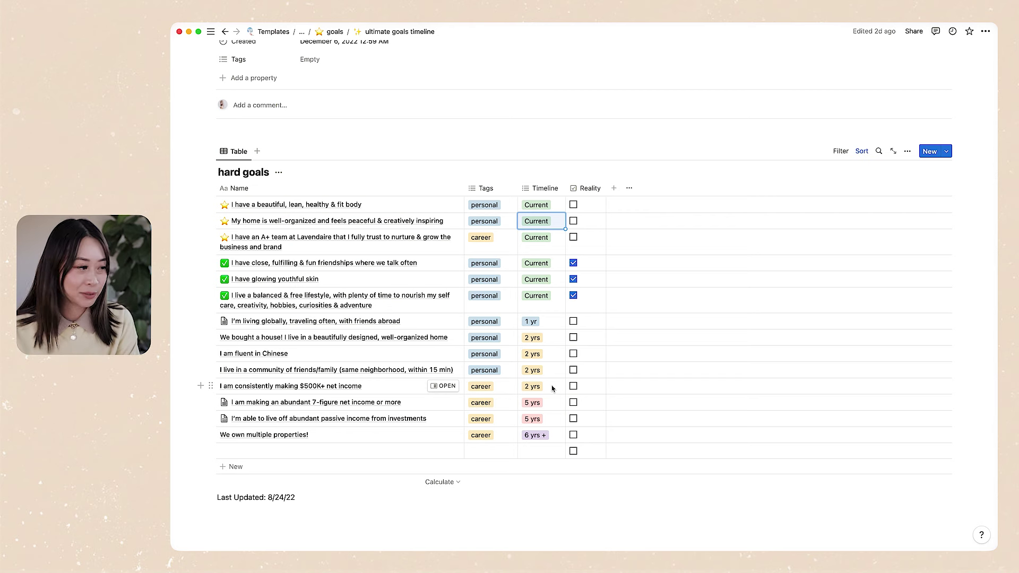
pyautogui.scroll(1, 417, 260)
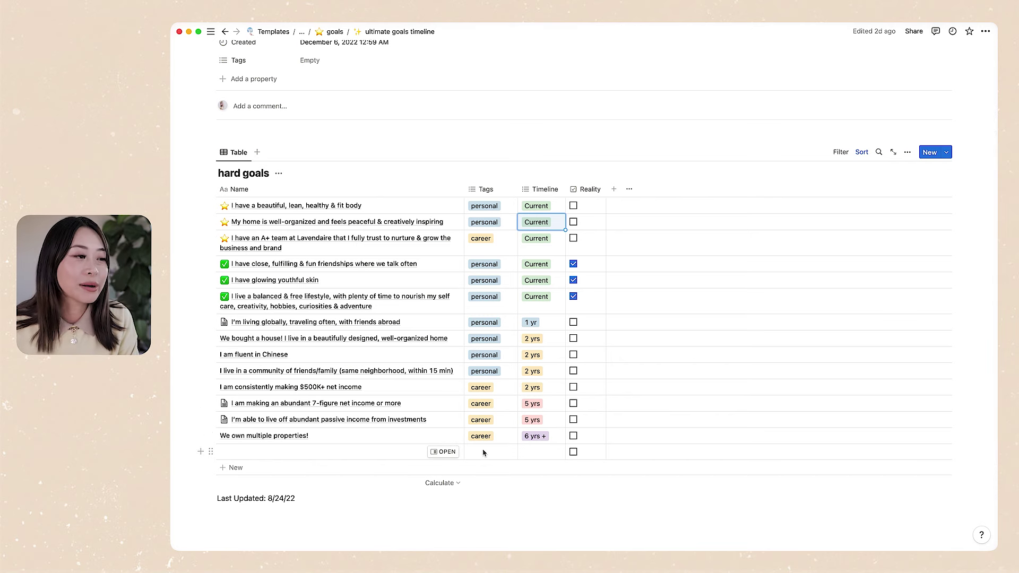
pyautogui.scroll(5, 553, 361)
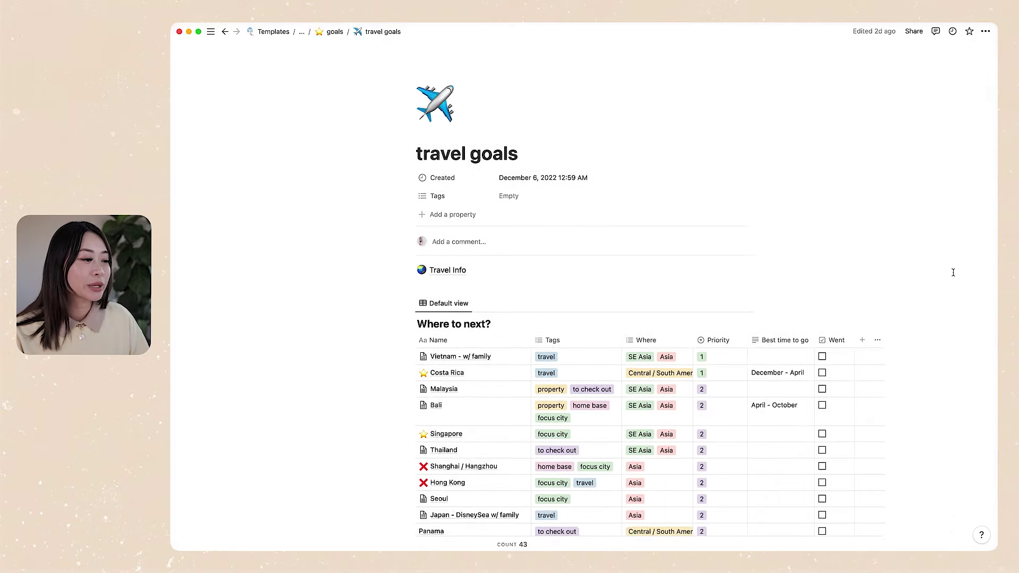
# Open the Travel Template entry from the "Where to next?" table as a full page and view its calendar section.
pyautogui.scroll(-10, 952, 272)
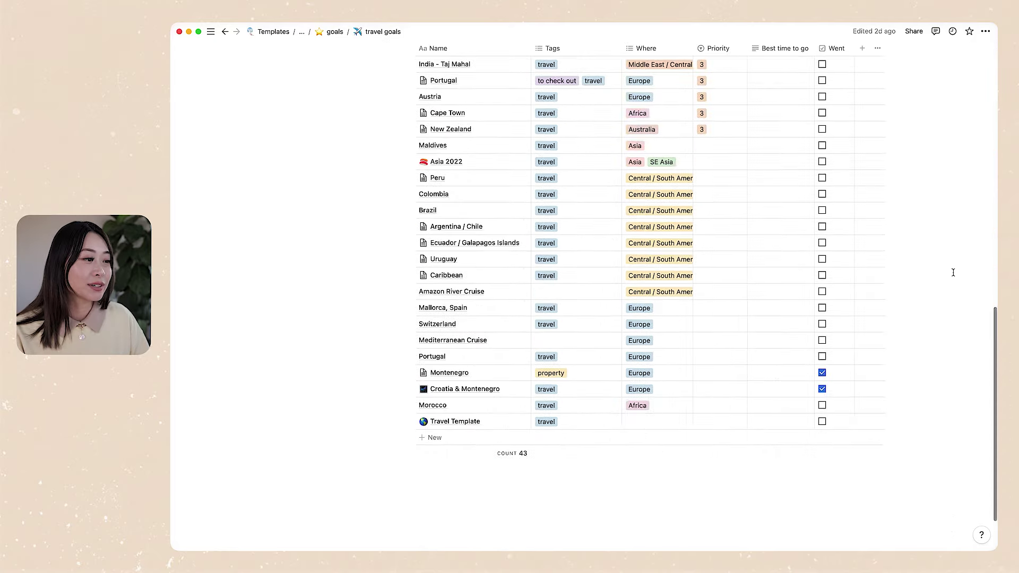
pyautogui.scroll(-2, 953, 272)
pyautogui.click(506, 353)
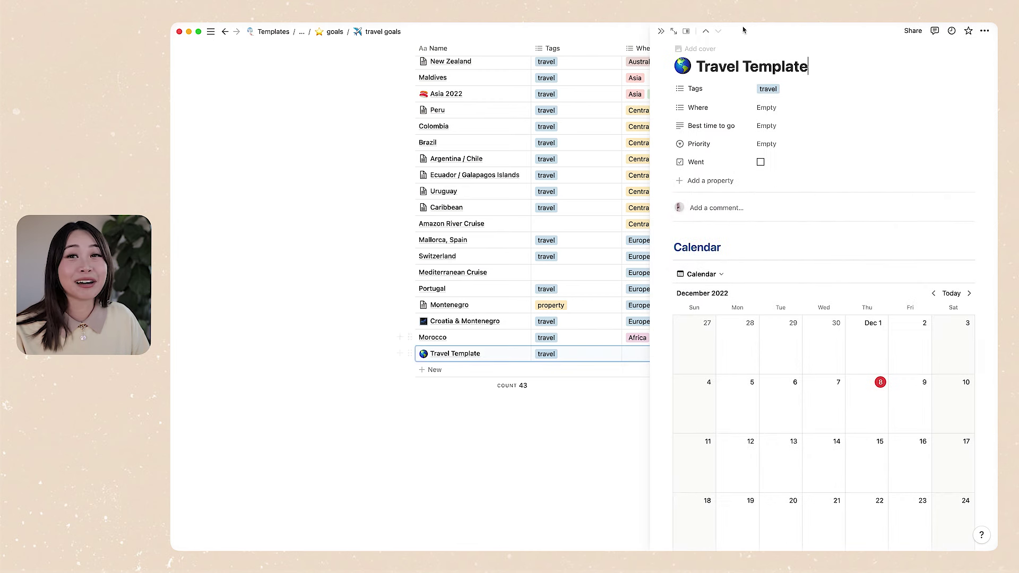
pyautogui.click(674, 31)
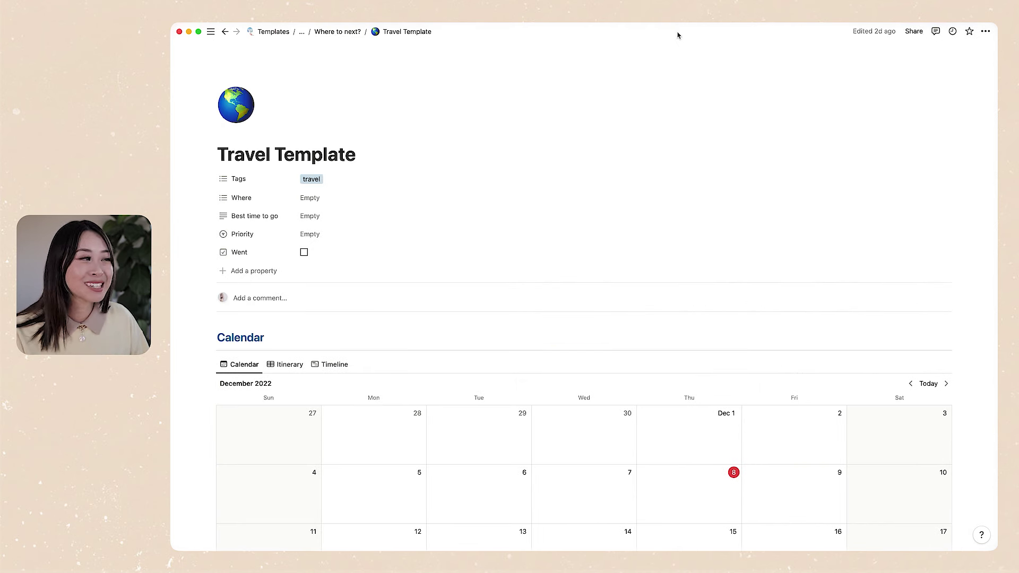
pyautogui.scroll(-4, 859, 147)
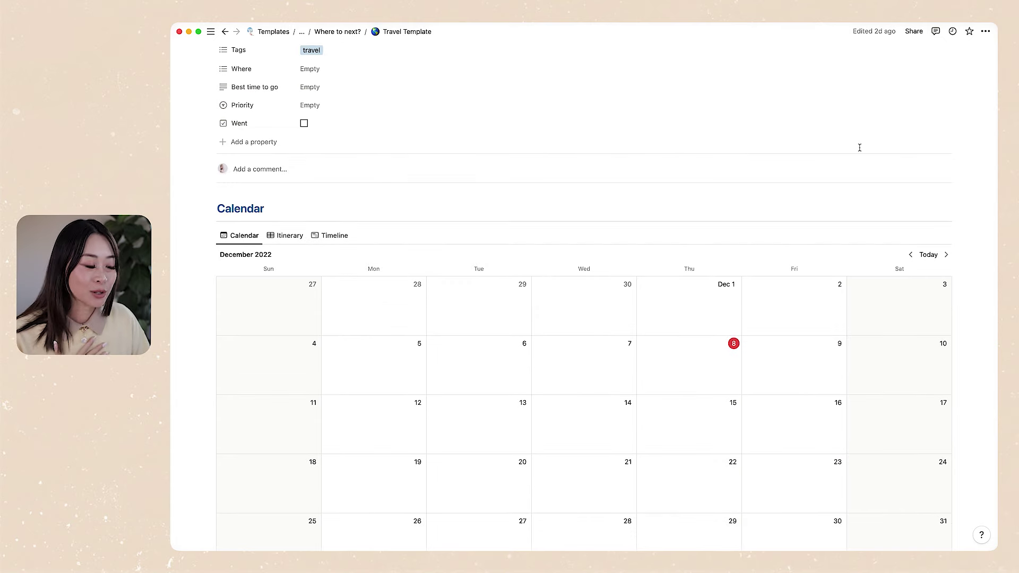
# Look over the trip entries in the January 2023 calendar of the Travel Template.
pyautogui.scroll(-2, 806, 175)
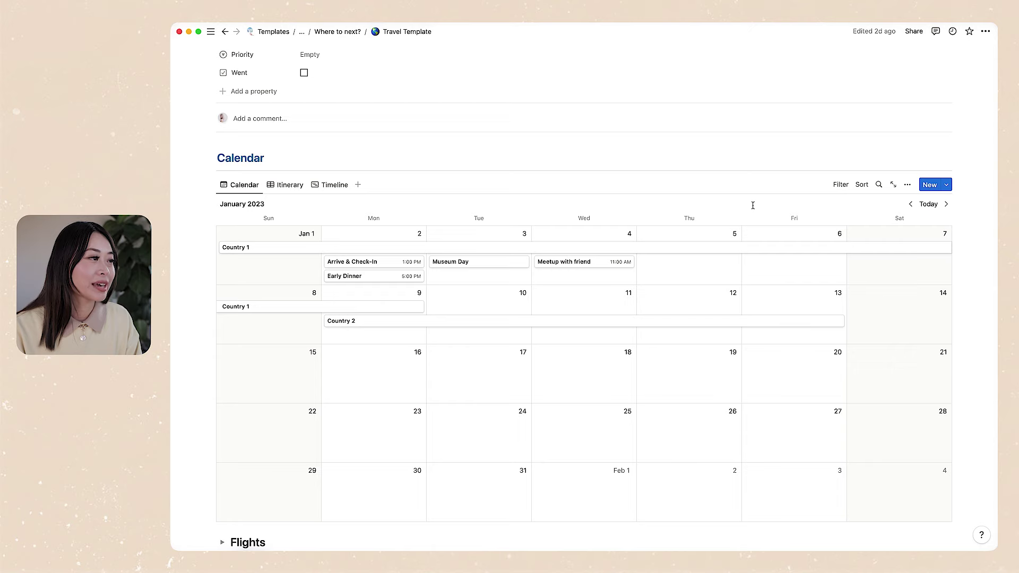
pyautogui.scroll(-2, 753, 206)
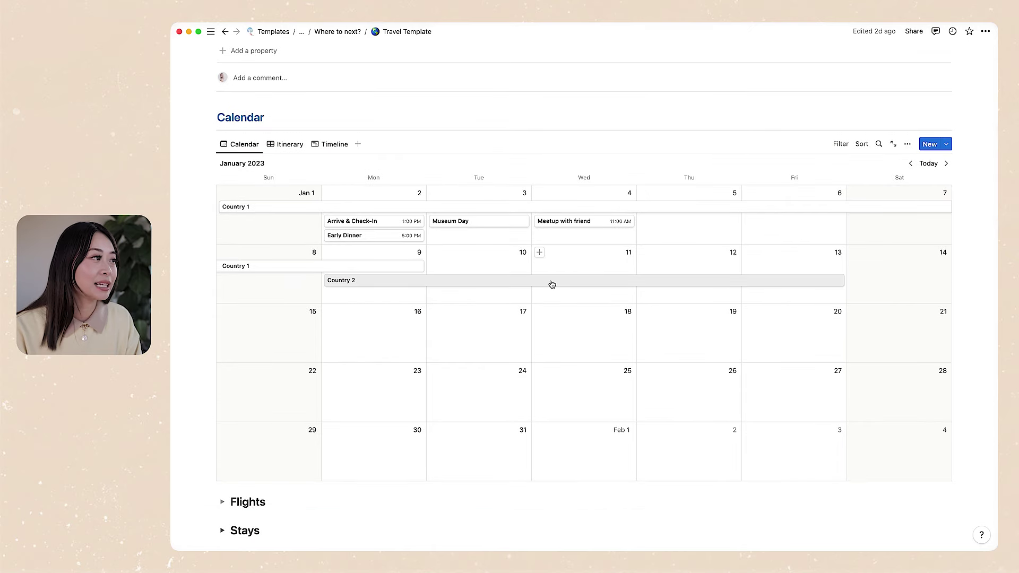
pyautogui.scroll(-2, 551, 284)
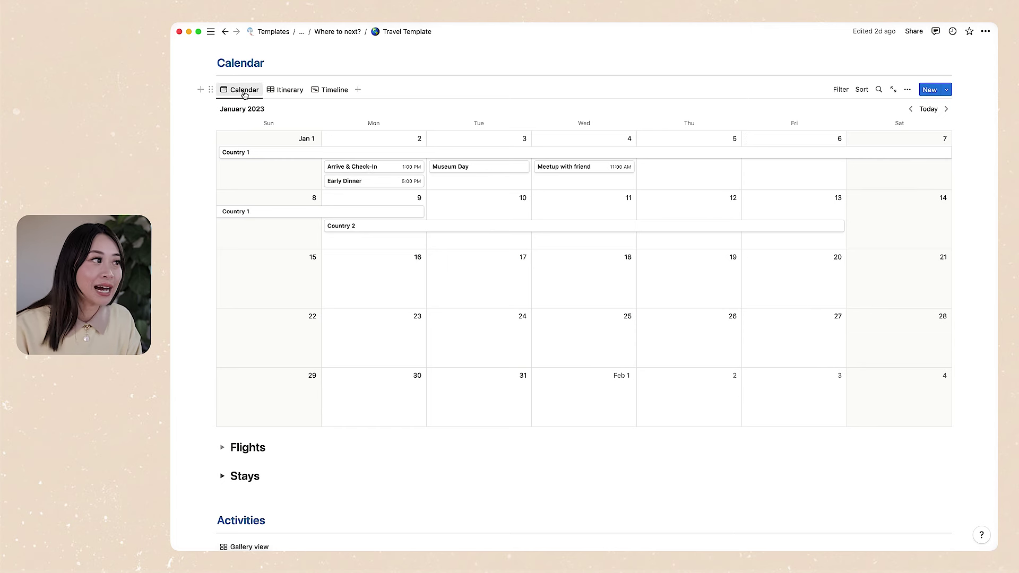
pyautogui.click(280, 91)
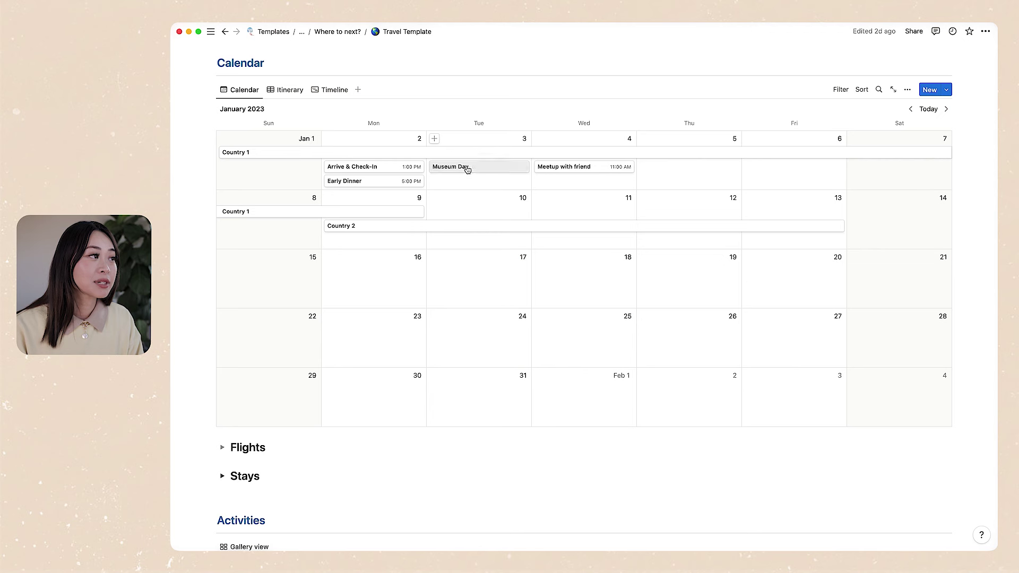
# Mark the Arrive & Check-In entry as done in the Itinerary view and display the view's active filters.
pyautogui.click(289, 90)
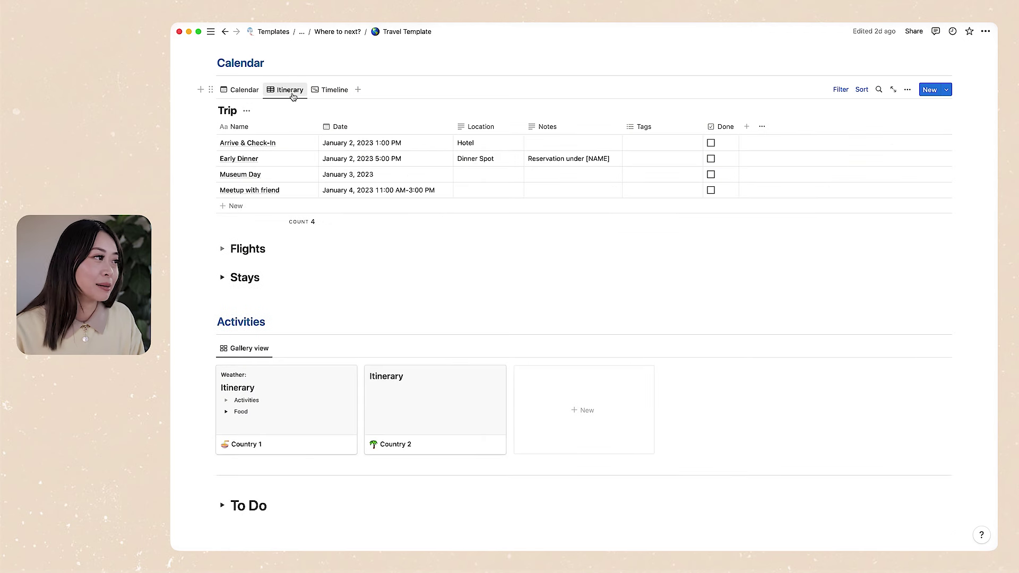
pyautogui.moveTo(307, 144)
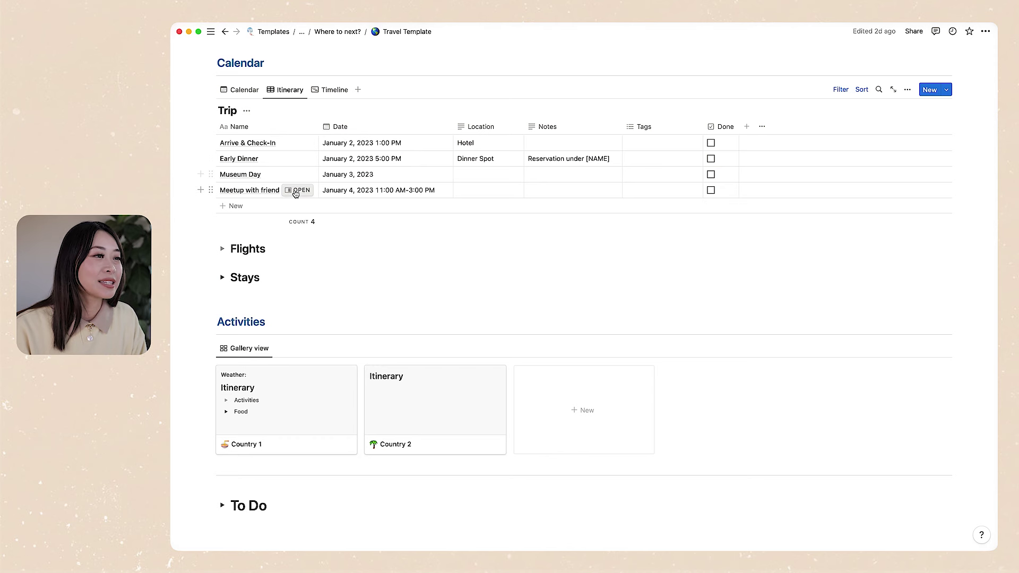
pyautogui.click(711, 143)
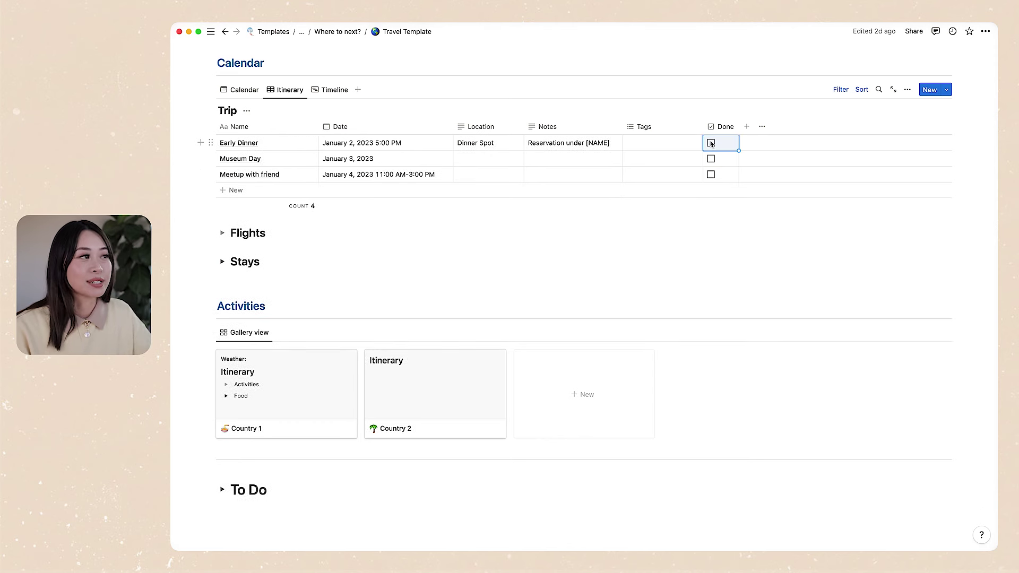
pyautogui.click(840, 89)
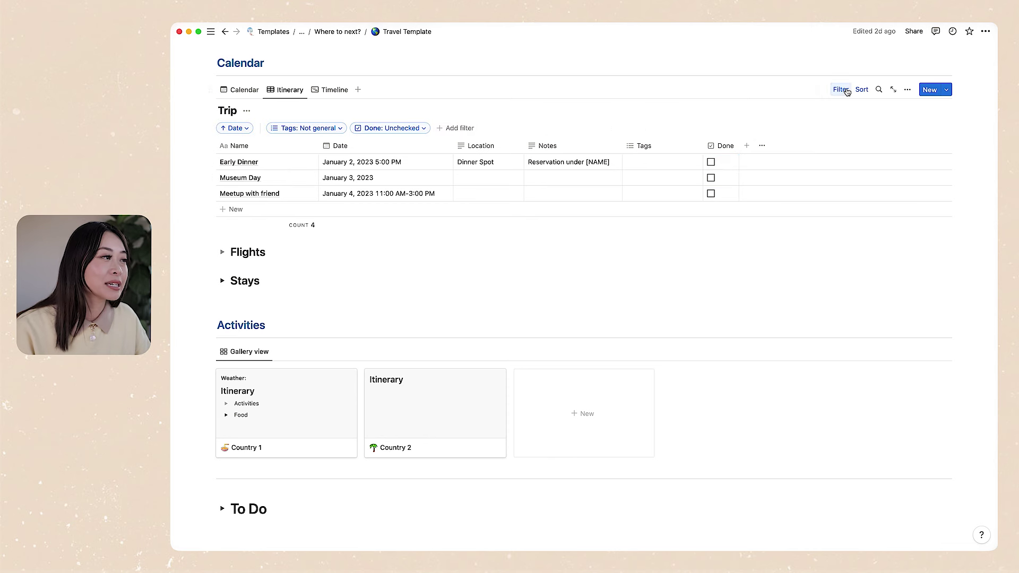
# View the trip's Timeline, compare it with the Itinerary table, and return to the Timeline view.
pyautogui.click(334, 91)
pyautogui.hscroll(15, 767, 185)
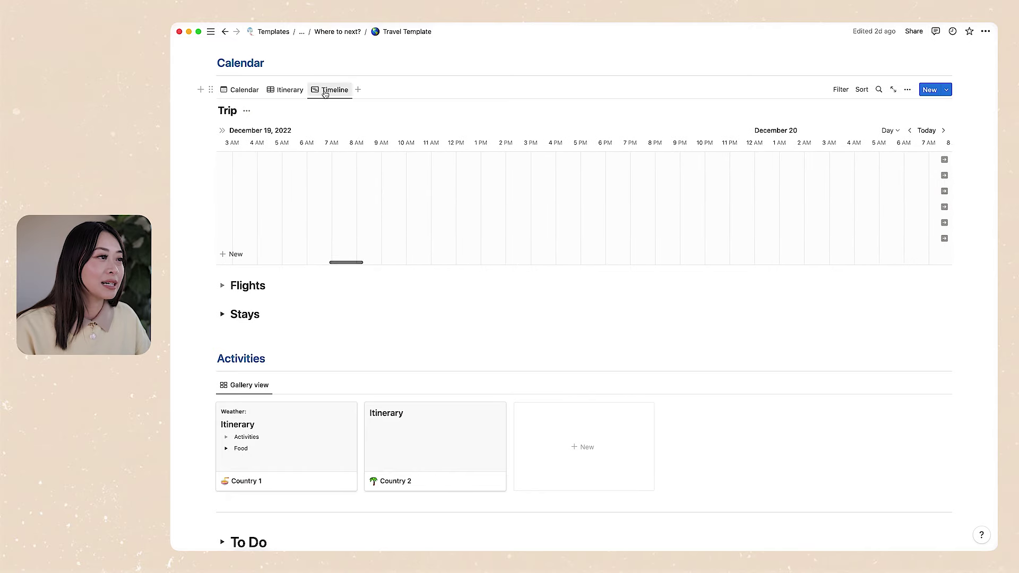
pyautogui.click(289, 90)
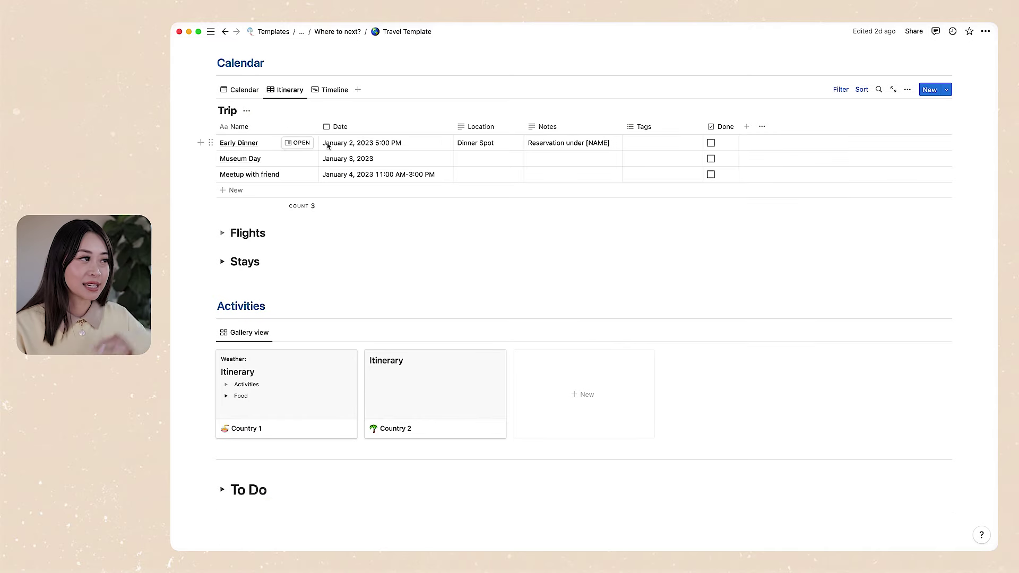
pyautogui.click(334, 89)
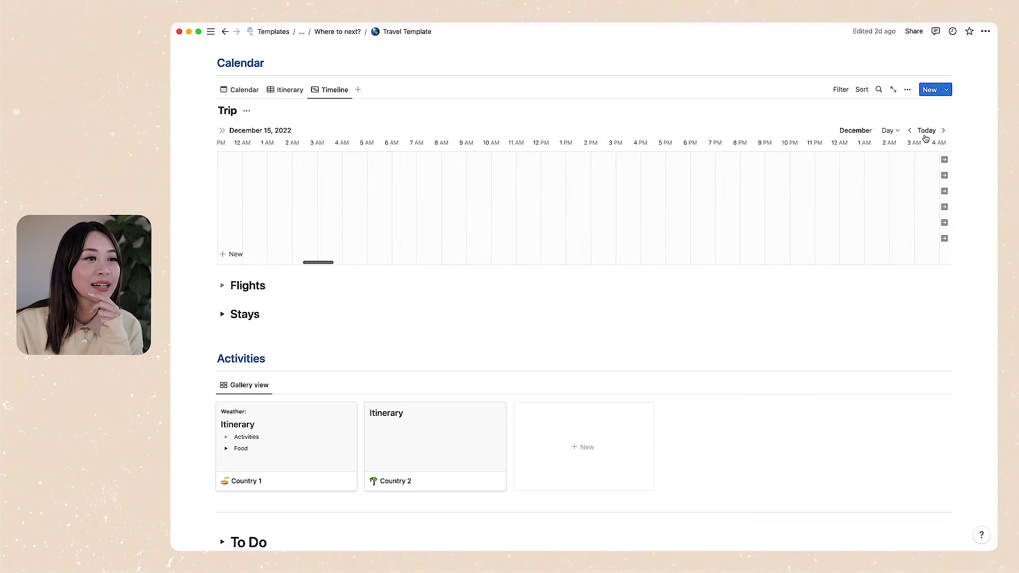
# Display the trip timeline at the Month scale and bring the January entries into view.
pyautogui.click(888, 131)
pyautogui.click(892, 173)
pyautogui.click(895, 132)
pyautogui.click(875, 202)
pyautogui.hscroll(10, 874, 202)
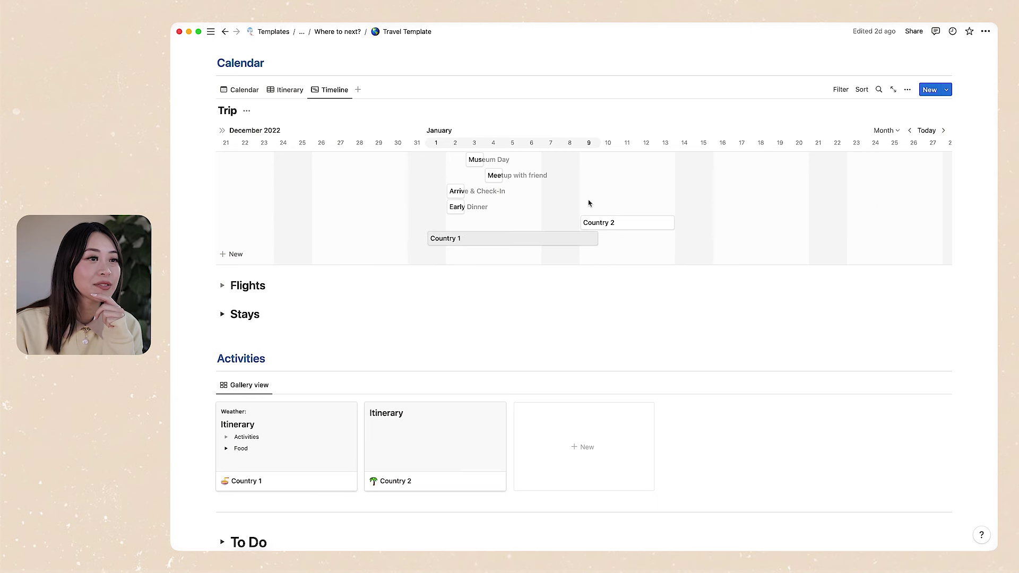
# Change the trip timeline to the Week scale and view the first week of January.
pyautogui.click(885, 130)
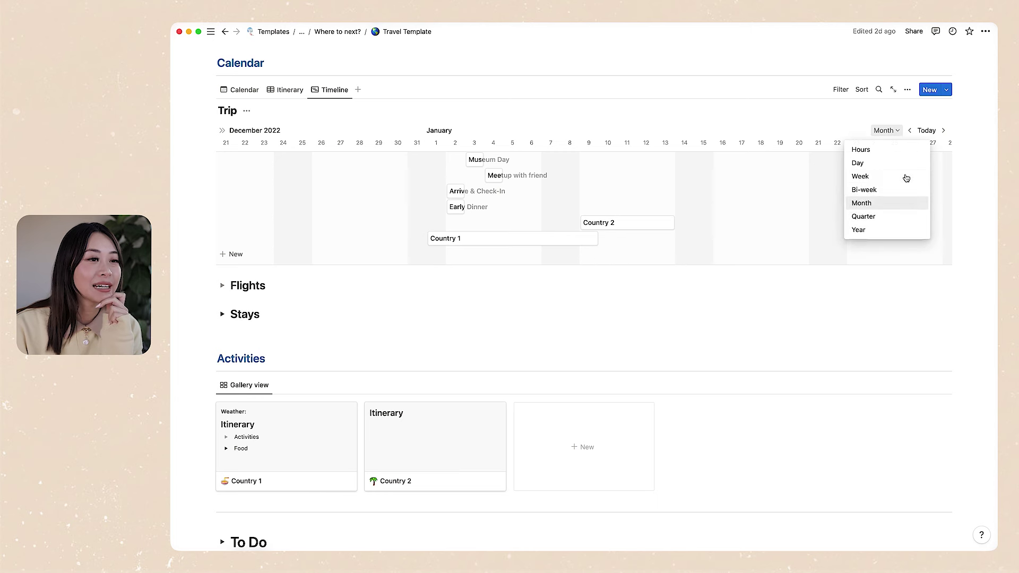
pyautogui.click(860, 176)
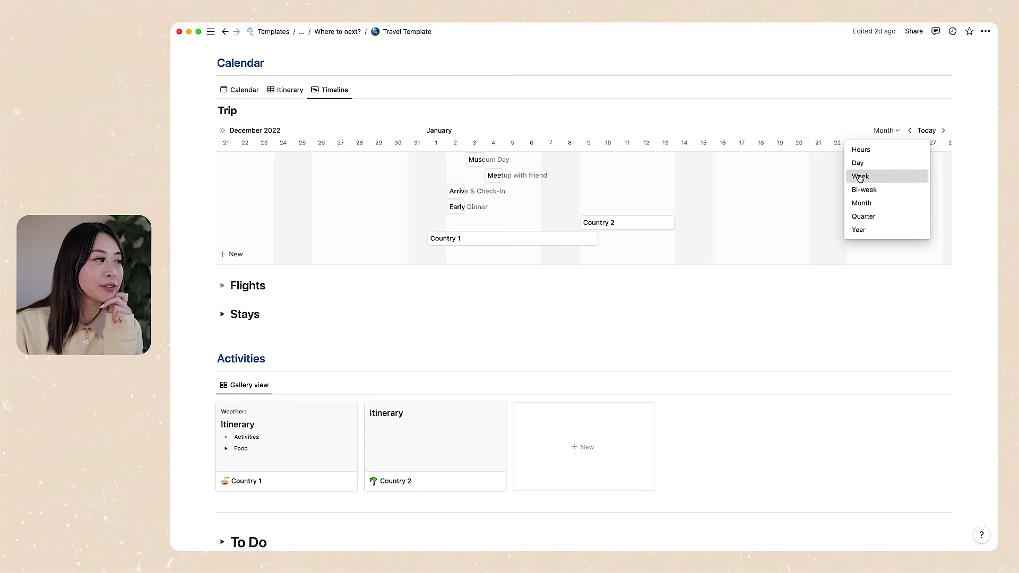
pyautogui.hscroll(-10, 523, 187)
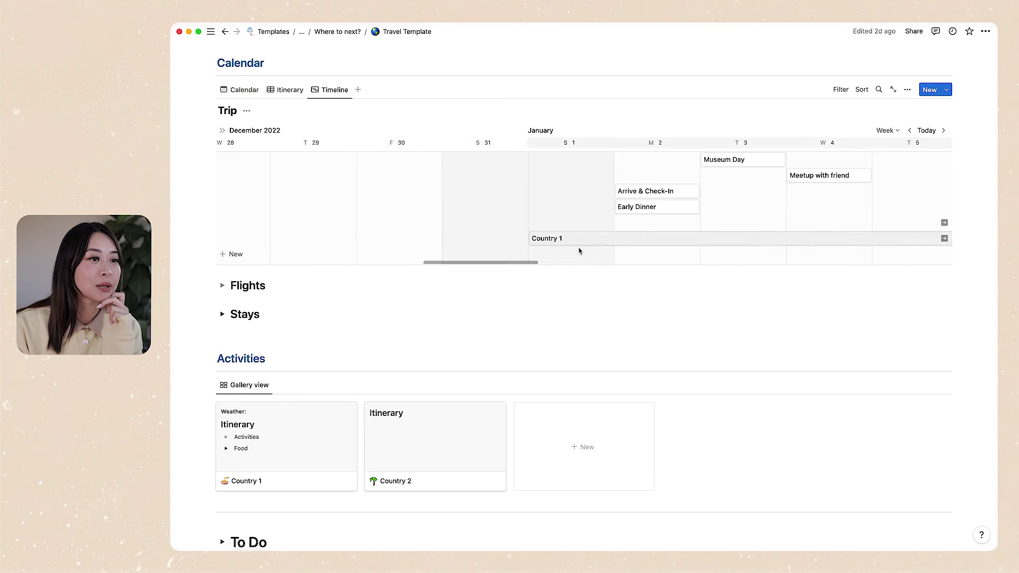
# Change the trip timeline to the Day scale and go through the entries planned for January 2 to 4.
pyautogui.click(885, 131)
pyautogui.click(872, 168)
pyautogui.hscroll(5, 744, 198)
pyautogui.hscroll(2, 743, 199)
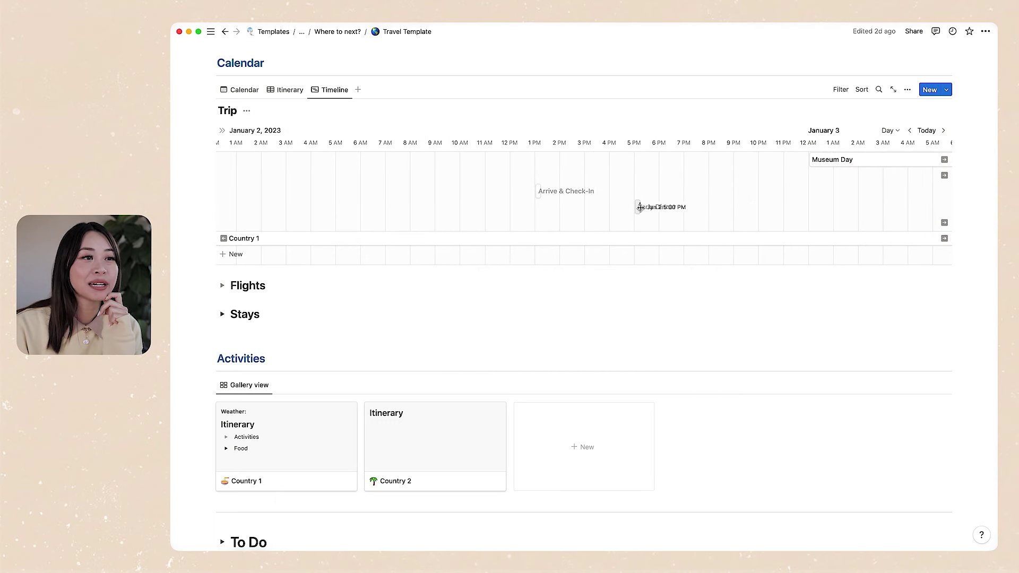
pyautogui.hscroll(6, 893, 164)
pyautogui.hscroll(20, 893, 165)
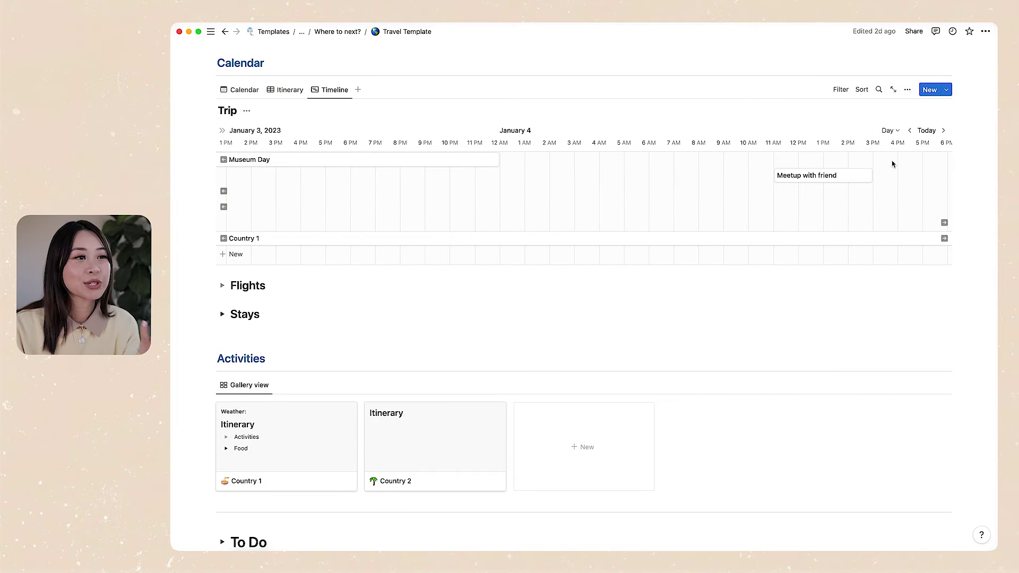
pyautogui.hscroll(7, 784, 188)
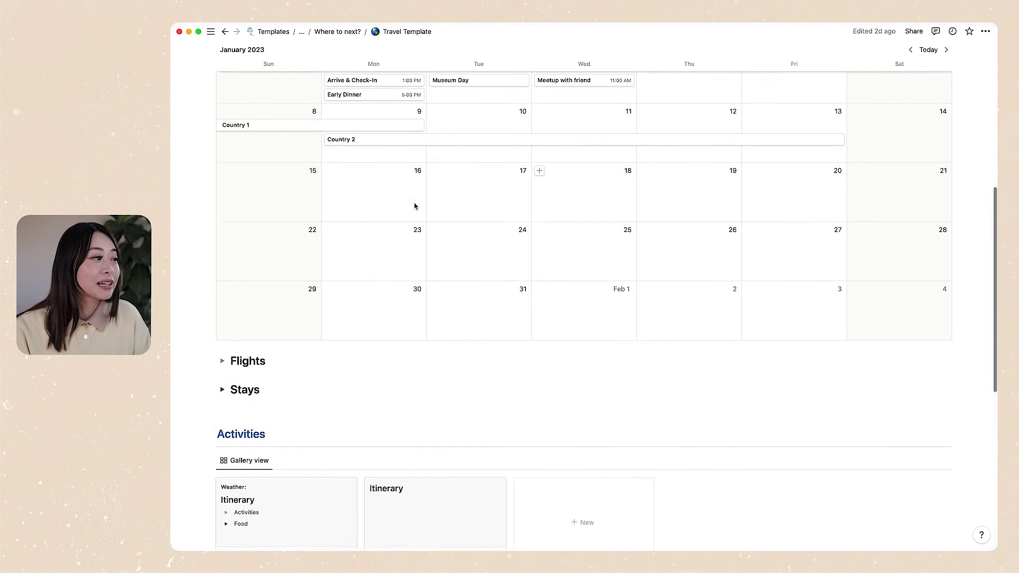
# Expand and collapse the Flights and Stays sections below the calendar to check their contents.
pyautogui.scroll(-3, 416, 212)
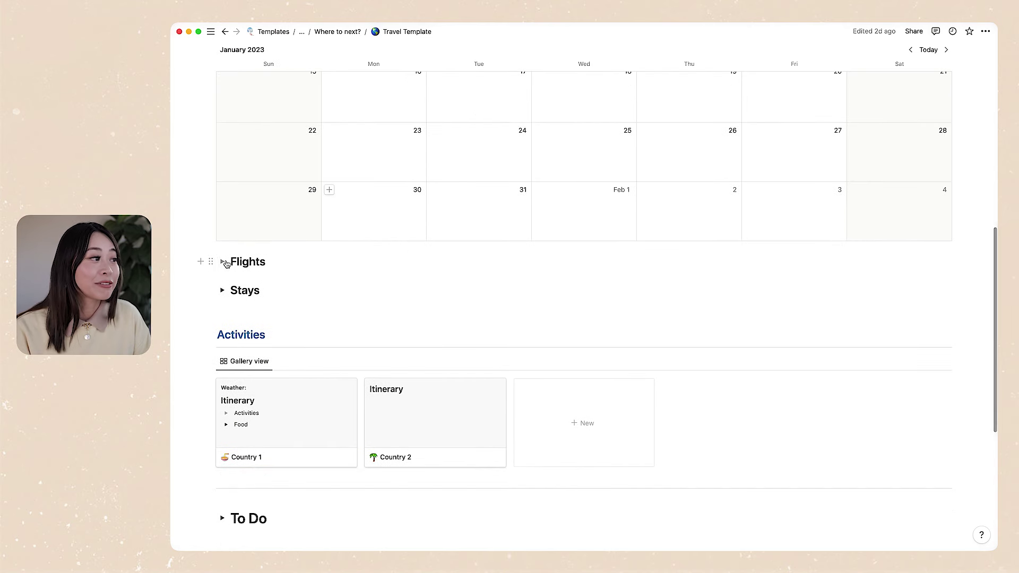
pyautogui.click(223, 265)
pyautogui.click(223, 265)
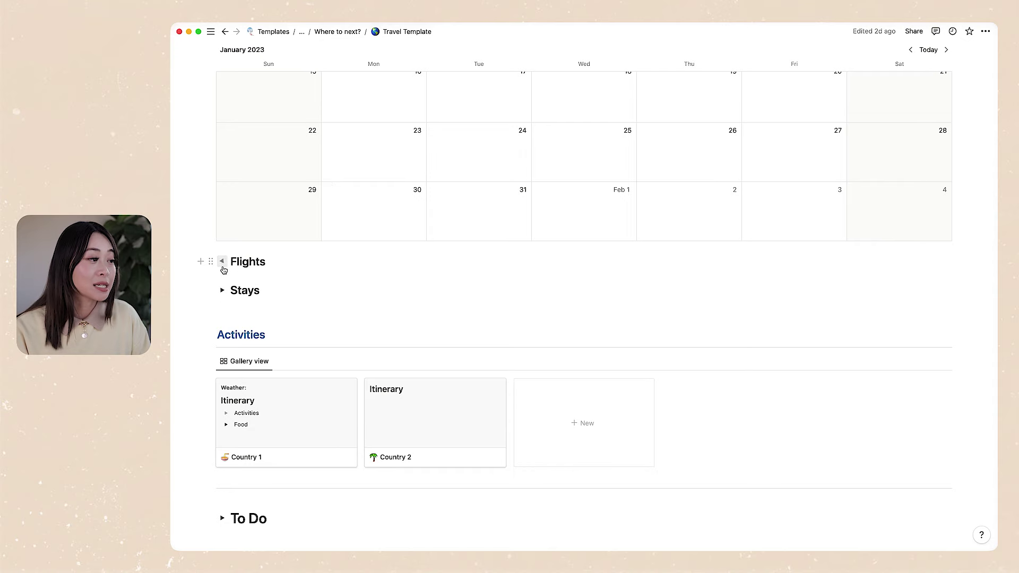
pyautogui.click(223, 291)
pyautogui.click(223, 291)
# Open the Country 1 card from the Activities gallery and place the cursor on its Weather line.
pyautogui.scroll(-5, 249, 287)
pyautogui.scroll(-1, 250, 285)
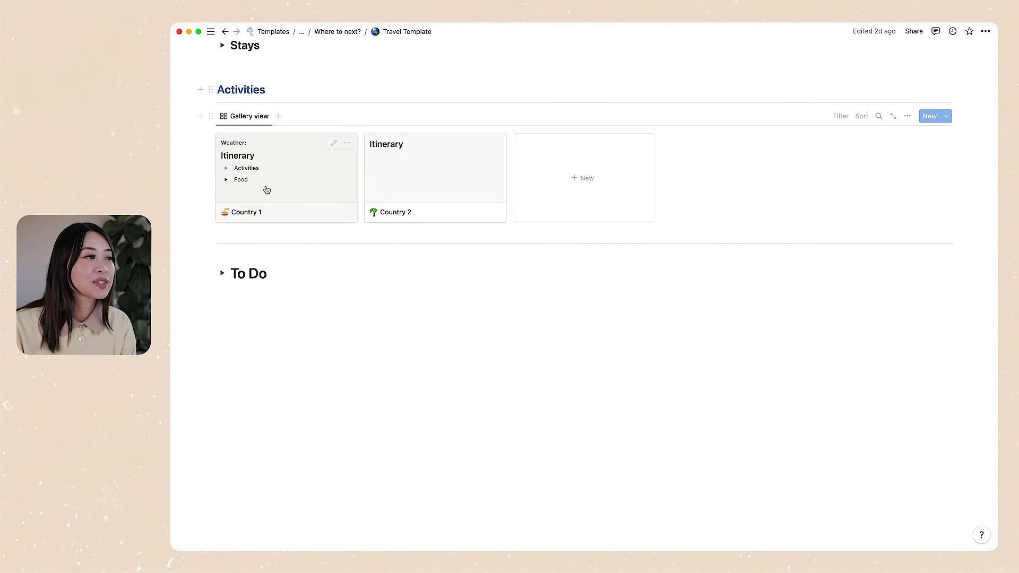
pyautogui.click(303, 181)
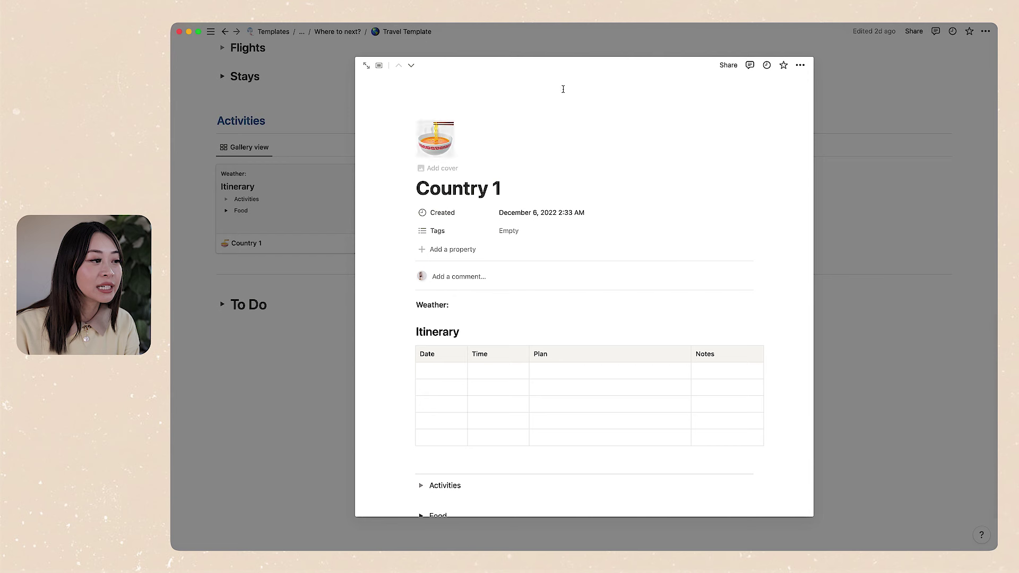
pyautogui.tripleClick(478, 305)
pyautogui.click(511, 304)
# Expand and collapse the Activities and Food toggles on the Country 1 page, and close the page.
pyautogui.scroll(-3, 511, 305)
pyautogui.click(420, 326)
pyautogui.click(421, 327)
pyautogui.click(420, 357)
pyautogui.click(421, 357)
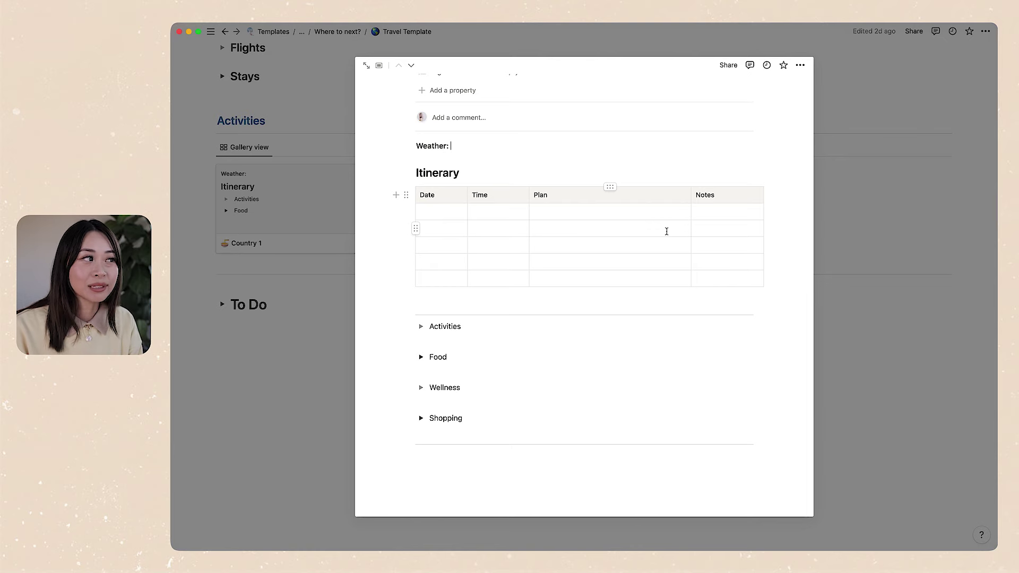
pyautogui.click(849, 202)
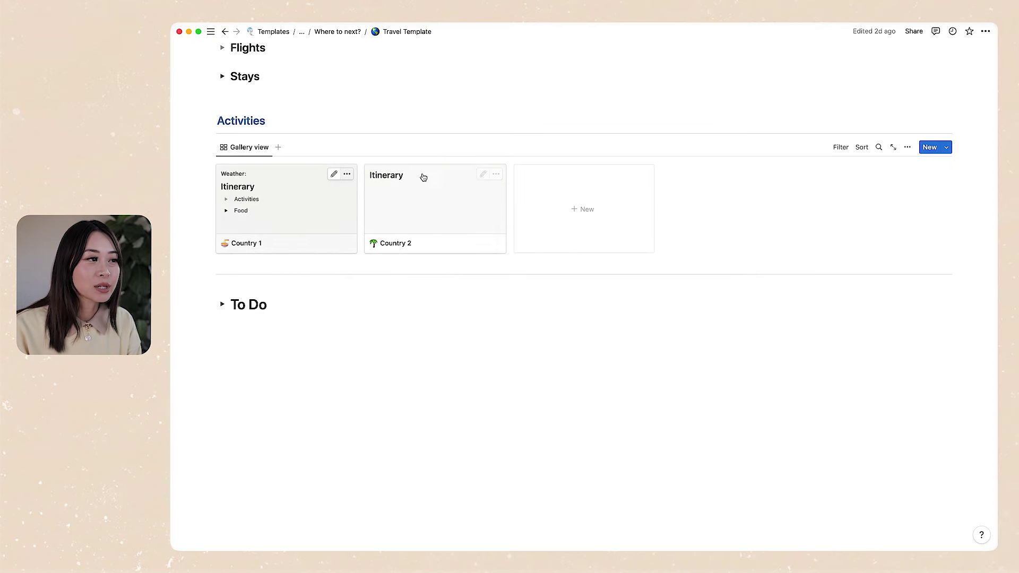
# View the Country 2 card and close it, and expand and collapse the To Do task list.
pyautogui.click(399, 203)
pyautogui.click(910, 139)
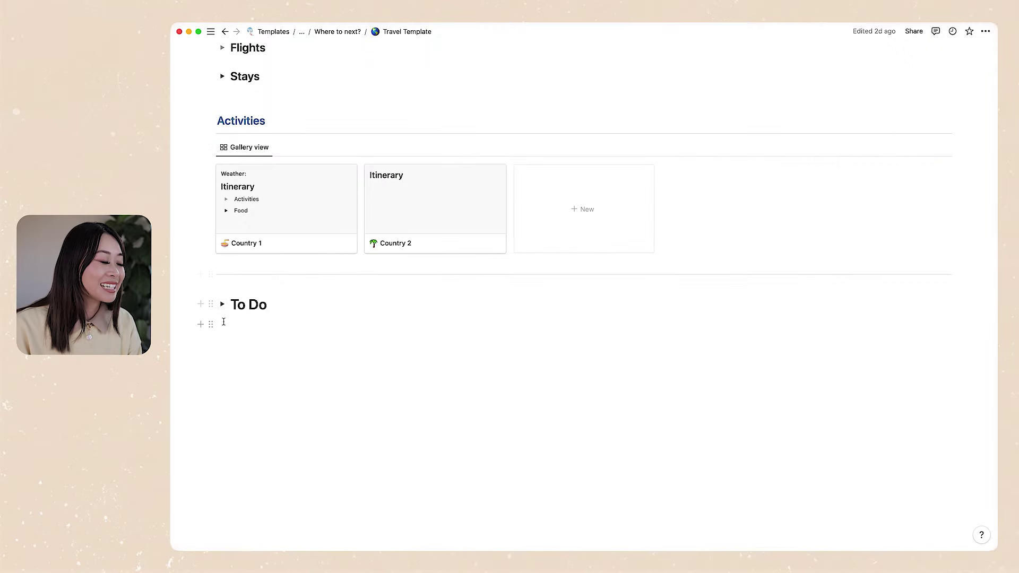
pyautogui.click(223, 304)
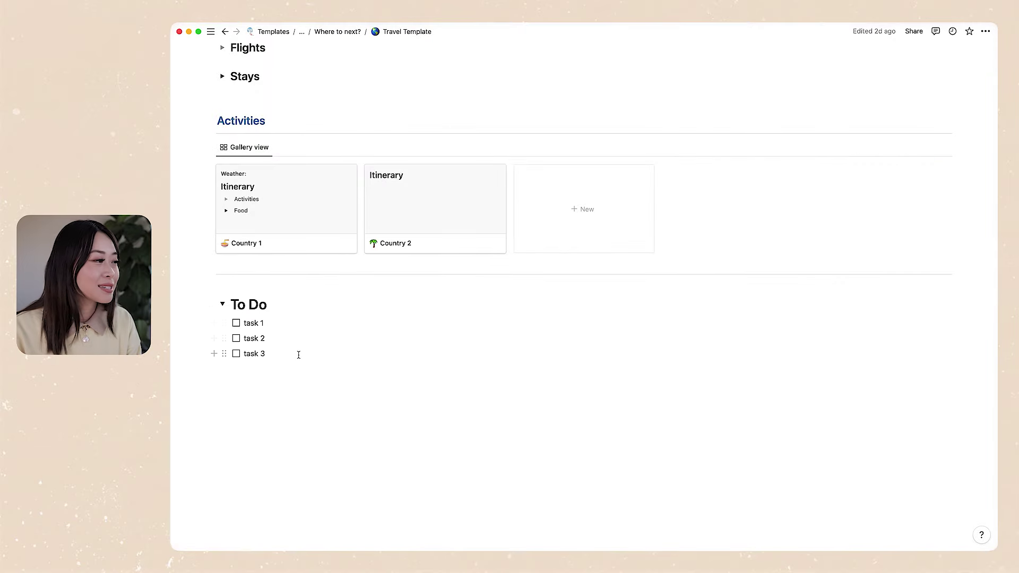
pyautogui.click(222, 304)
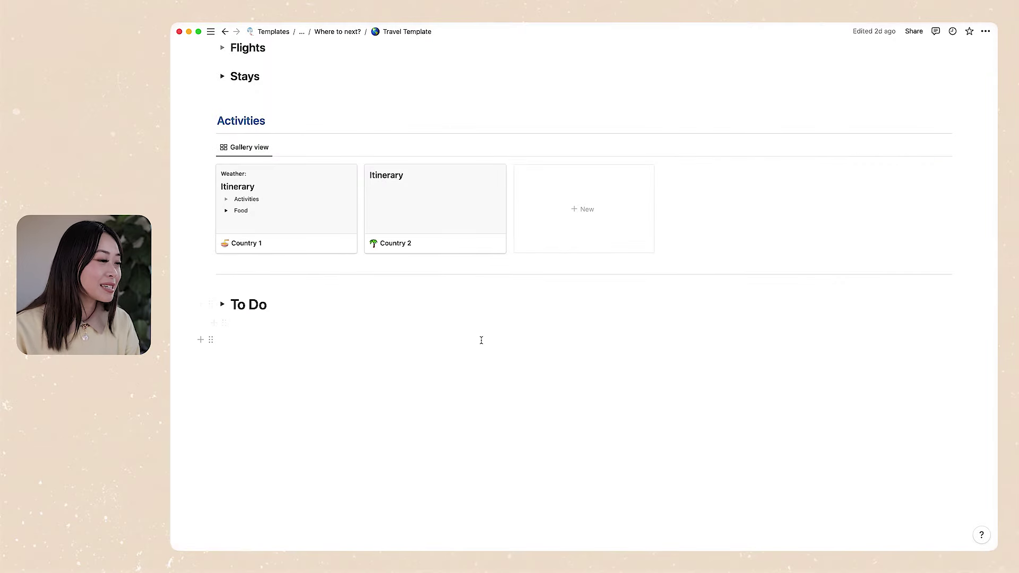
# Review the whole Travel Template page once more, from the calendar to the To Do section.
pyautogui.scroll(10, 480, 339)
pyautogui.scroll(-3, 481, 340)
pyautogui.scroll(-3, 481, 340)
pyautogui.scroll(5, 481, 343)
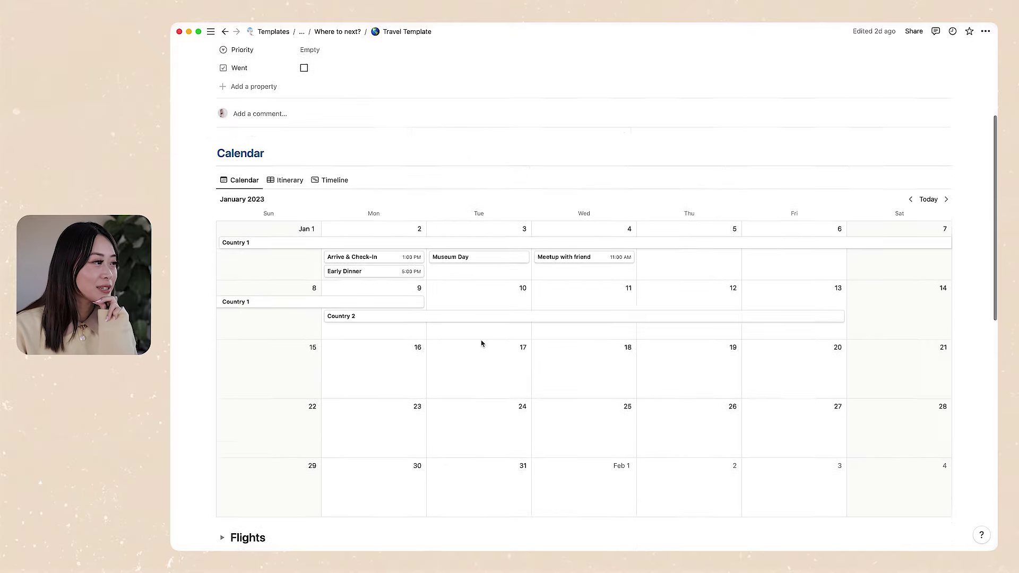
pyautogui.scroll(-5, 481, 343)
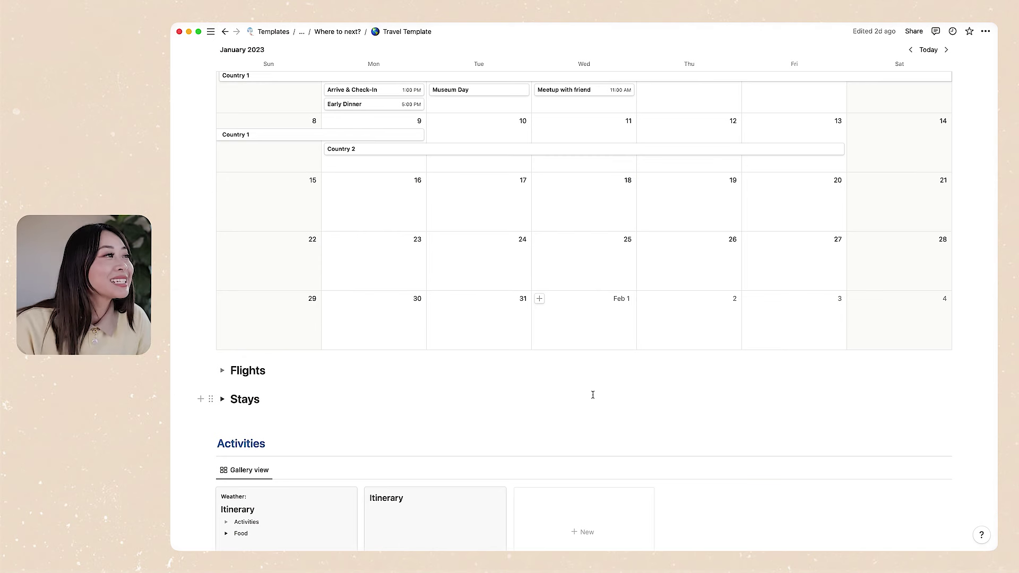
pyautogui.scroll(10, 350, 340)
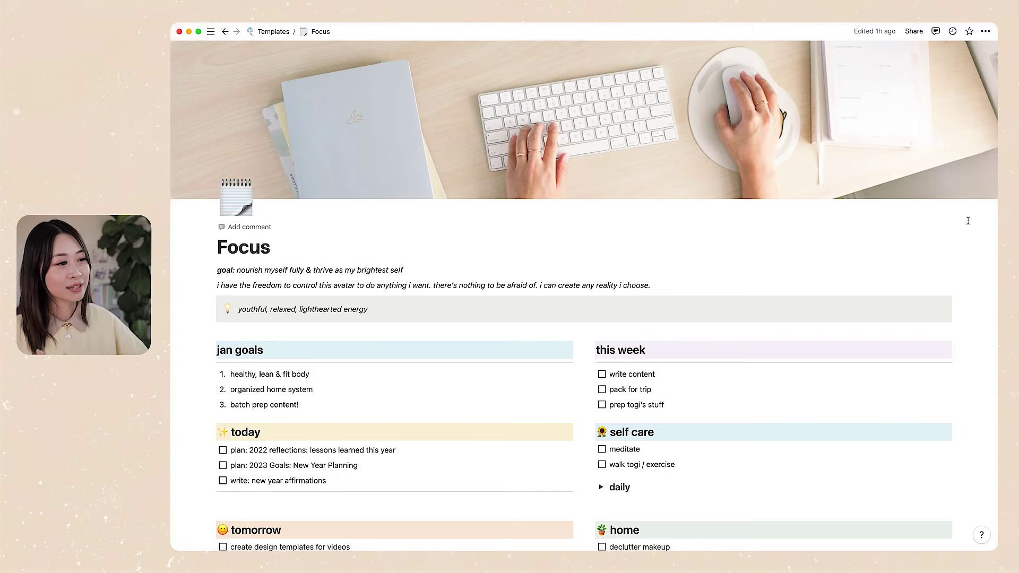
# Look over the Focus page's goals, daily and weekly task lists, and the start of its board.
pyautogui.scroll(-5, 968, 221)
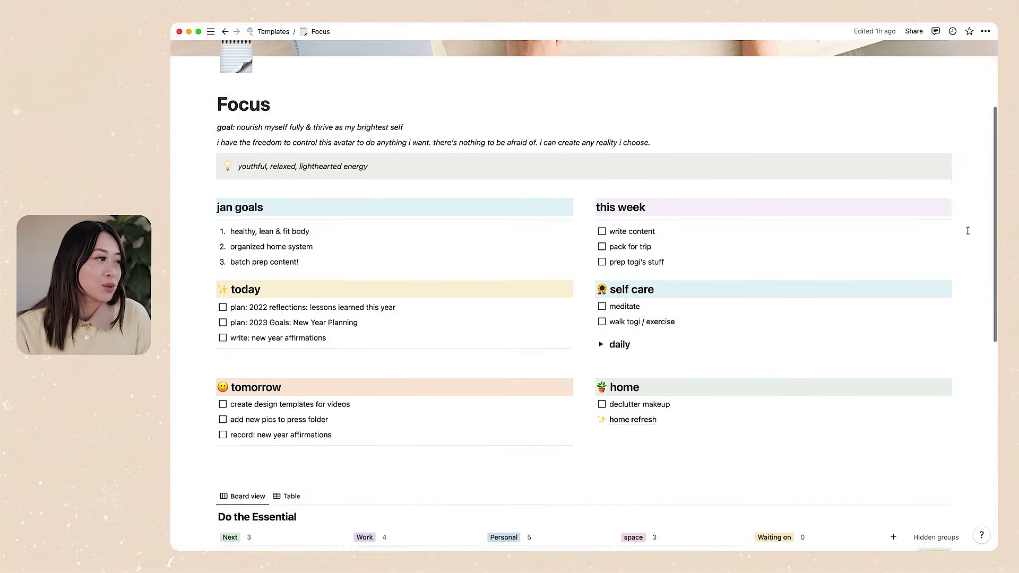
pyautogui.scroll(5, 968, 230)
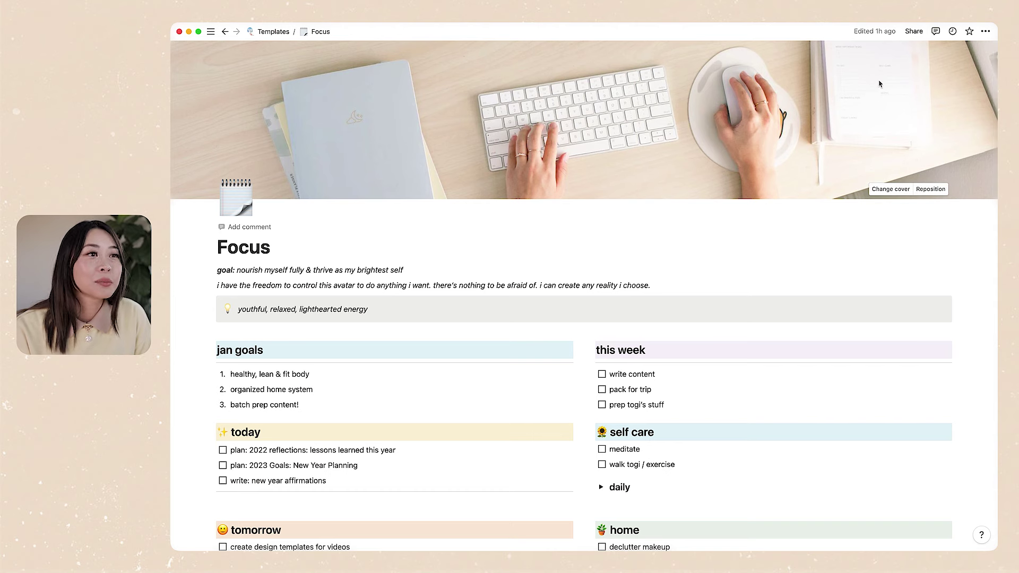
pyautogui.scroll(-1, 413, 200)
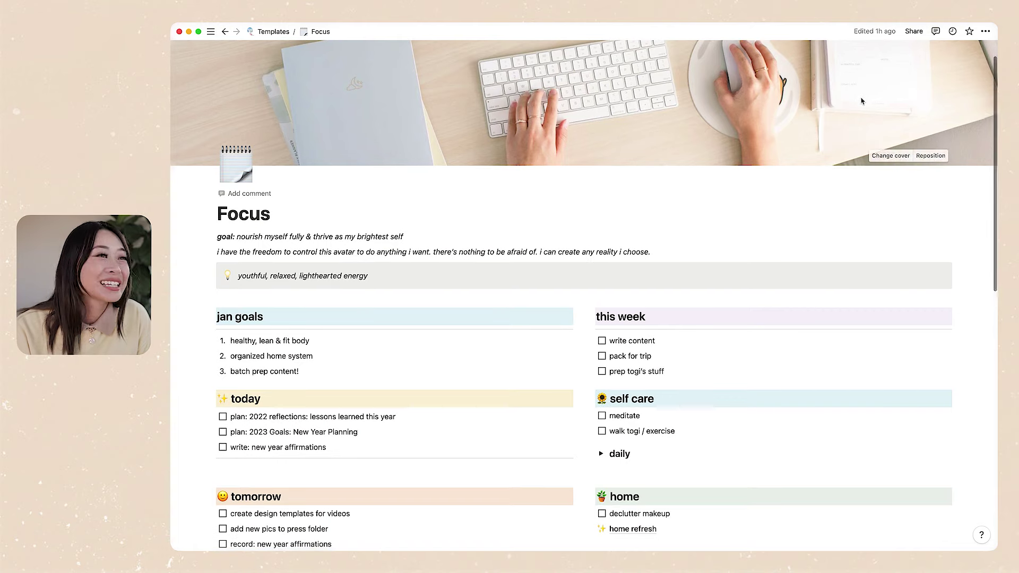
# Highlight the goal statement "nourish myself fully & thrive as my brightest self" under the Focus title, and clear the selection.
pyautogui.scroll(-2, 721, 173)
pyautogui.scroll(-1, 286, 191)
pyautogui.moveTo(414, 150); pyautogui.dragTo(217, 150)
pyautogui.click(283, 149)
pyautogui.moveTo(404, 150); pyautogui.dragTo(237, 150)
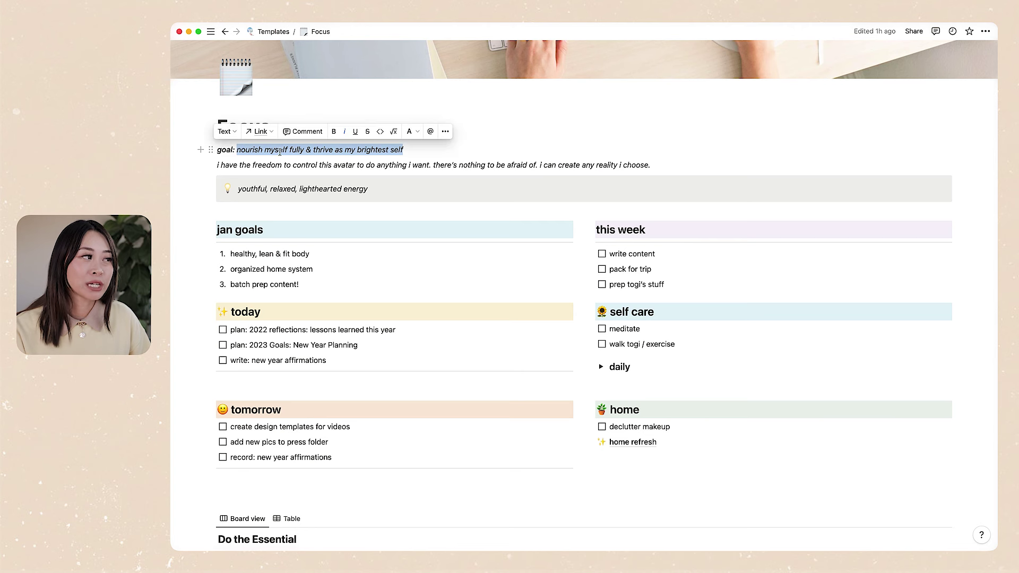
pyautogui.click(311, 151)
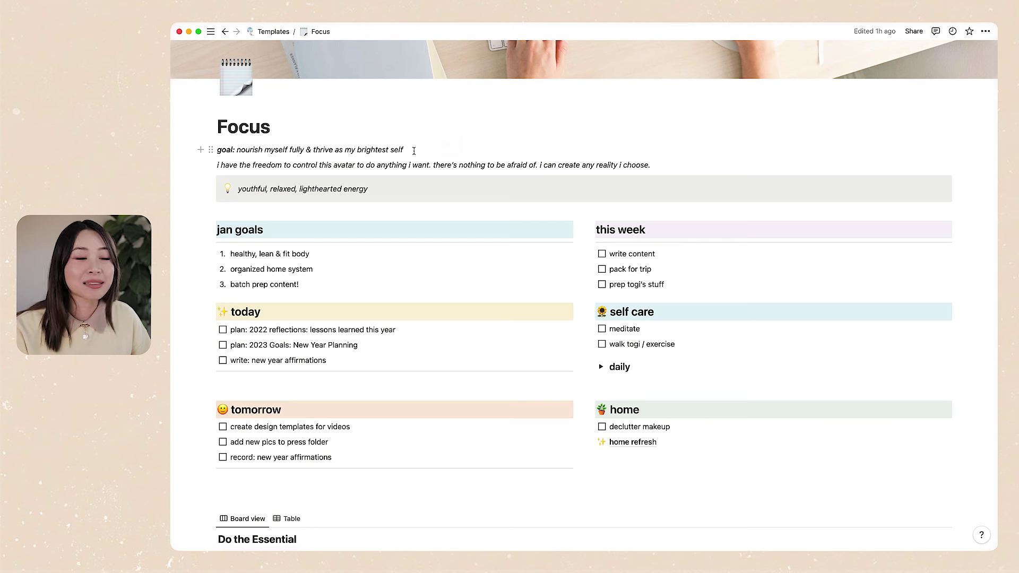
# Highlight the goal and affirmation lines under the Focus title and the "youthful, relaxed, lighthearted energy" callout text, clearing each selection.
pyautogui.moveTo(218, 151); pyautogui.dragTo(688, 161)
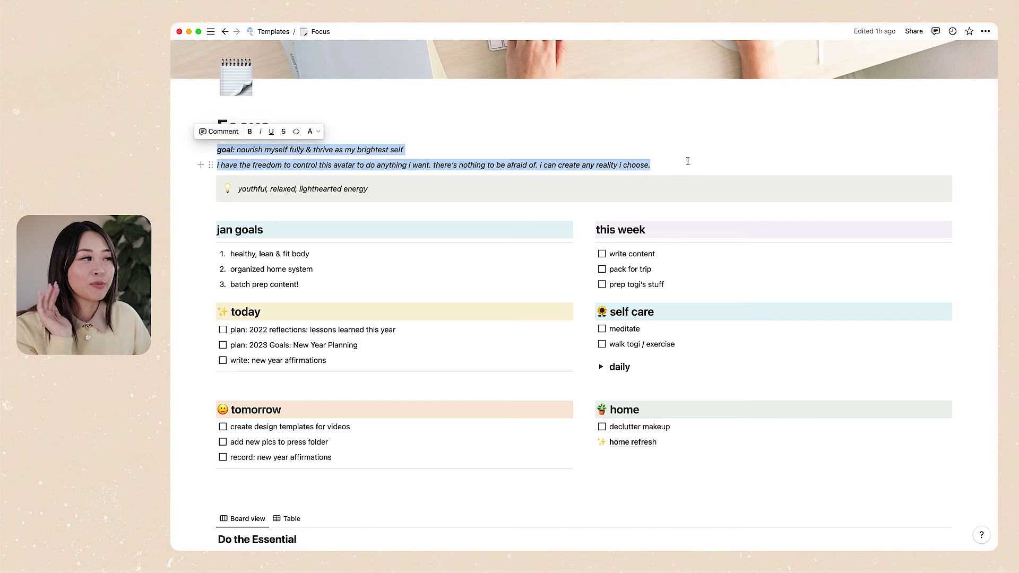
pyautogui.click(688, 160)
pyautogui.tripleClick(338, 190)
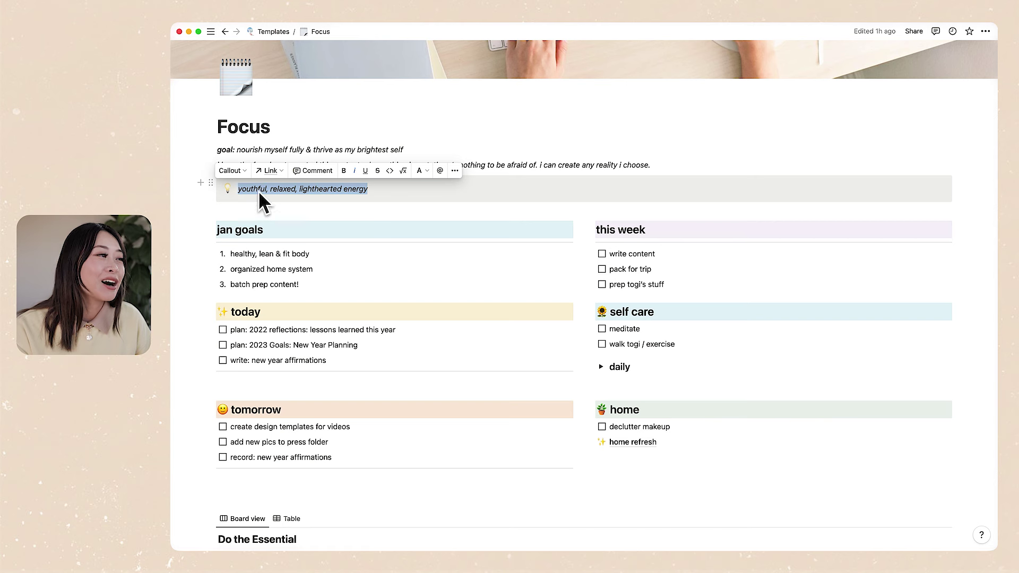
pyautogui.click(399, 188)
pyautogui.moveTo(393, 189); pyautogui.dragTo(253, 190)
pyautogui.click(384, 188)
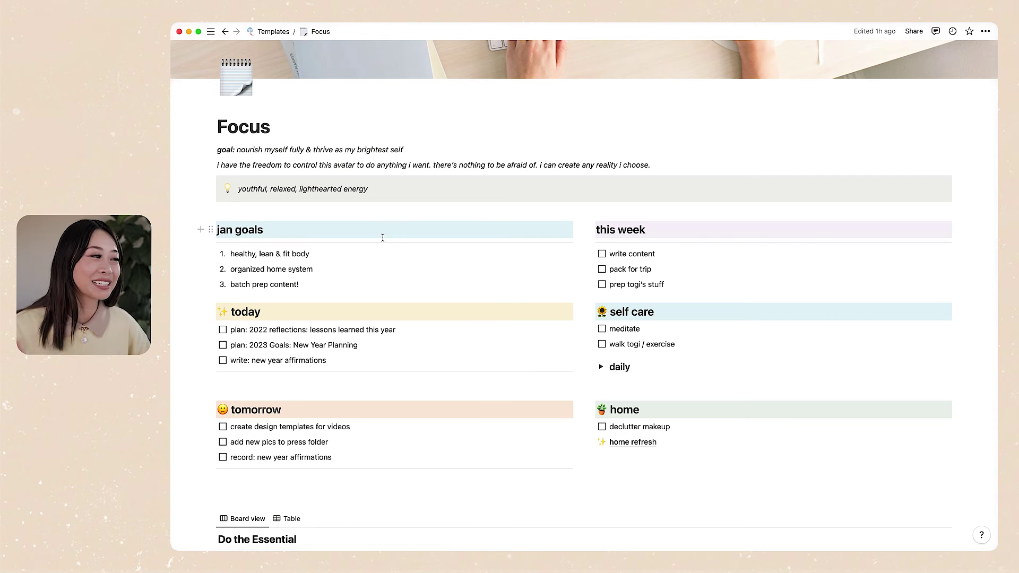
# Highlight the jan goals heading, its numbered goals and the this week heading, clearing each selection.
pyautogui.scroll(-2, 367, 246)
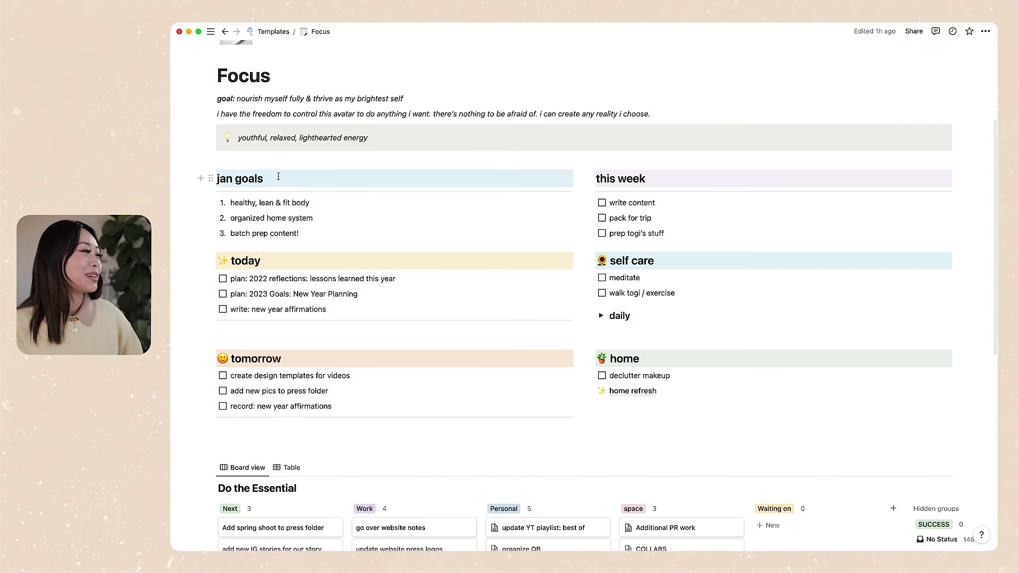
pyautogui.scroll(-3, 508, 294)
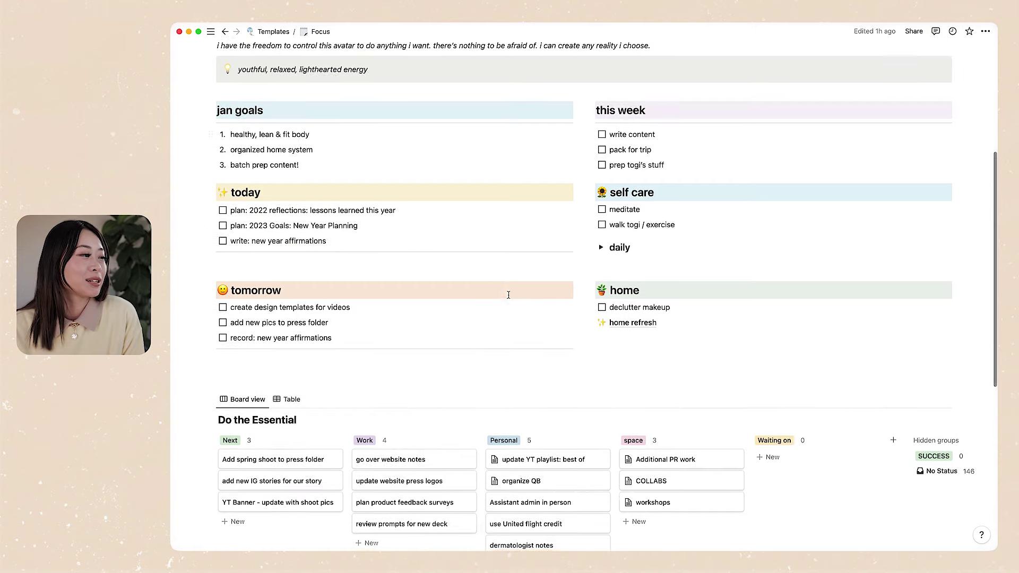
pyautogui.doubleClick(242, 113)
pyautogui.click(327, 115)
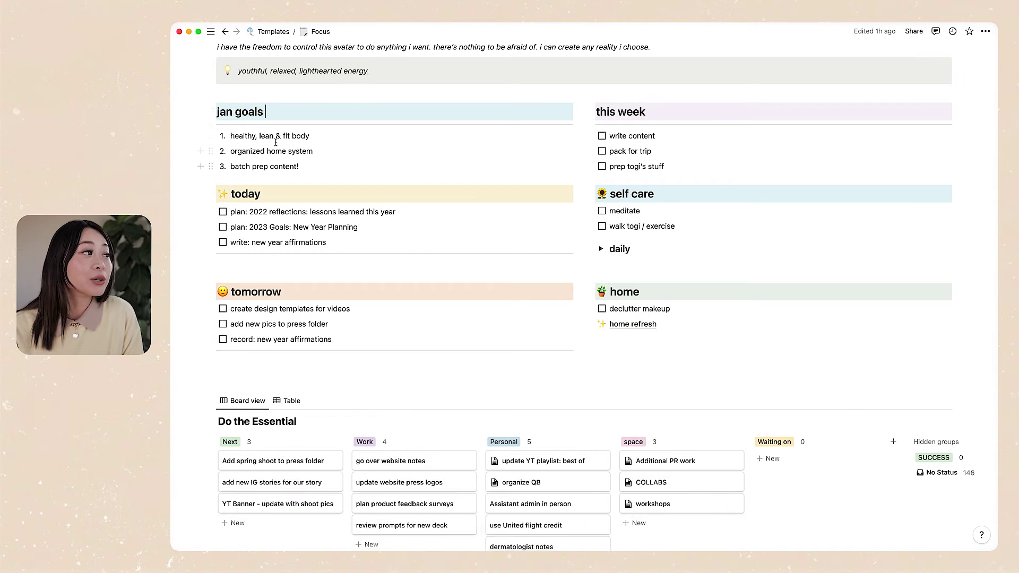
pyautogui.moveTo(242, 136); pyautogui.dragTo(312, 164)
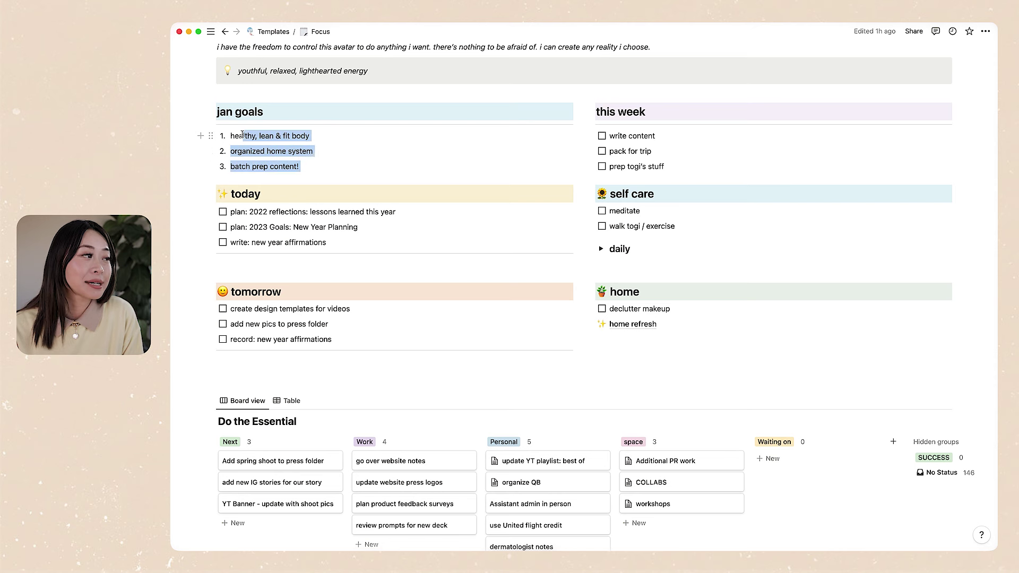
pyautogui.click(312, 168)
pyautogui.tripleClick(662, 110)
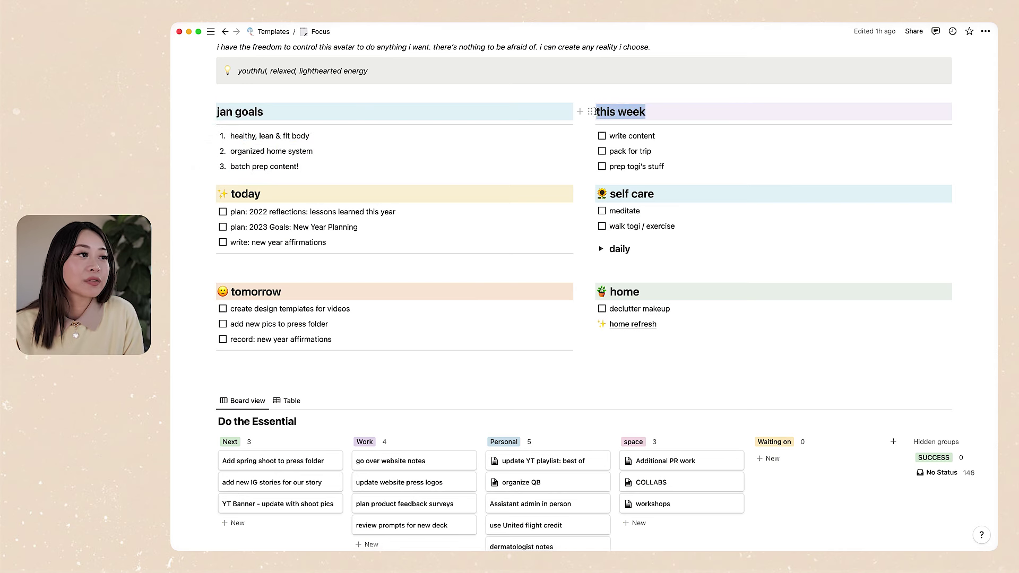
pyautogui.click(663, 113)
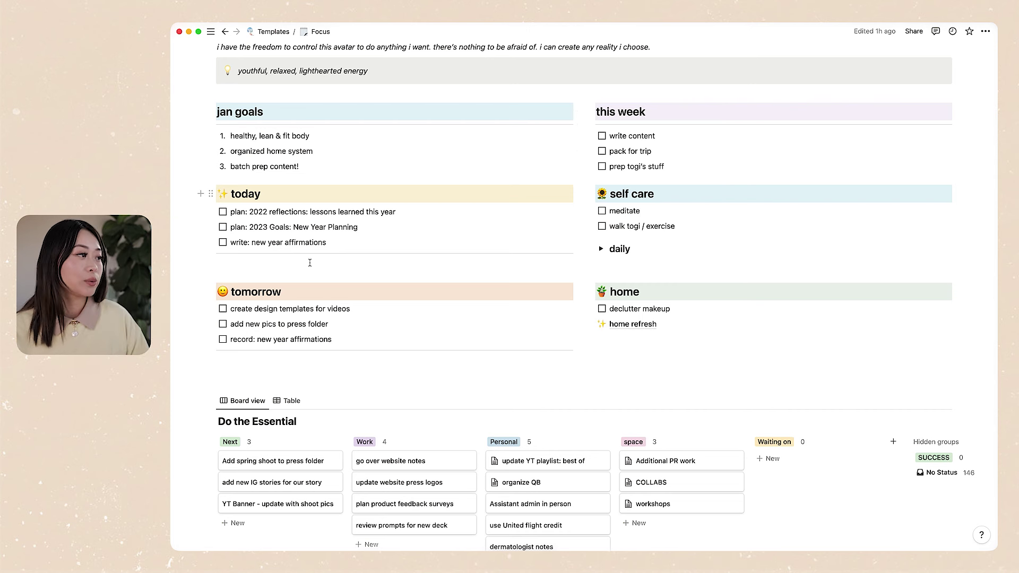
# Highlight the tasks in the today list and clear the selection.
pyautogui.moveTo(342, 243)
pyautogui.mouseDown()
pyautogui.moveTo(265, 210)
pyautogui.moveTo(318, 243)
pyautogui.moveTo(354, 244)
pyautogui.mouseUp()
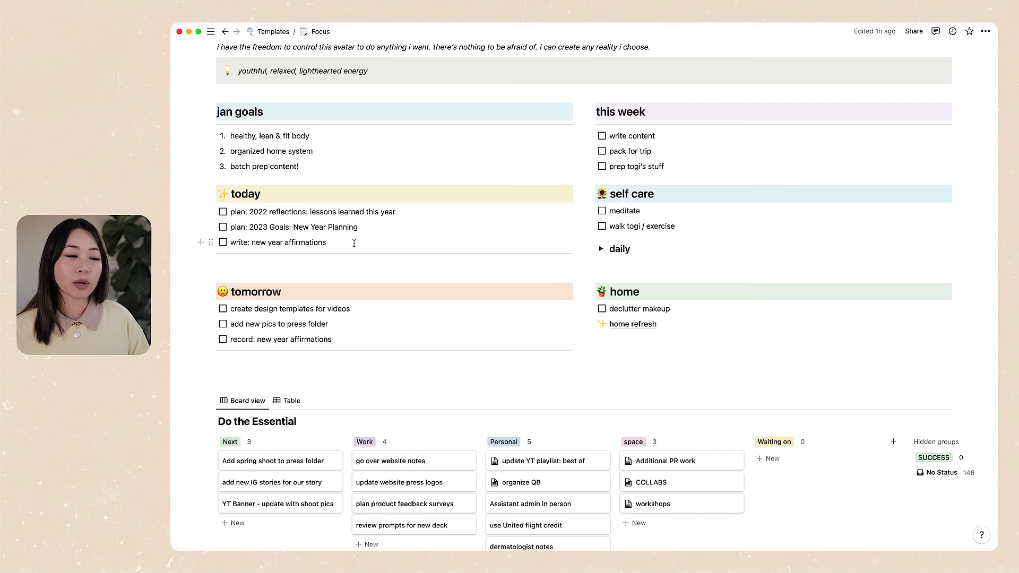
pyautogui.moveTo(327, 242); pyautogui.dragTo(265, 212)
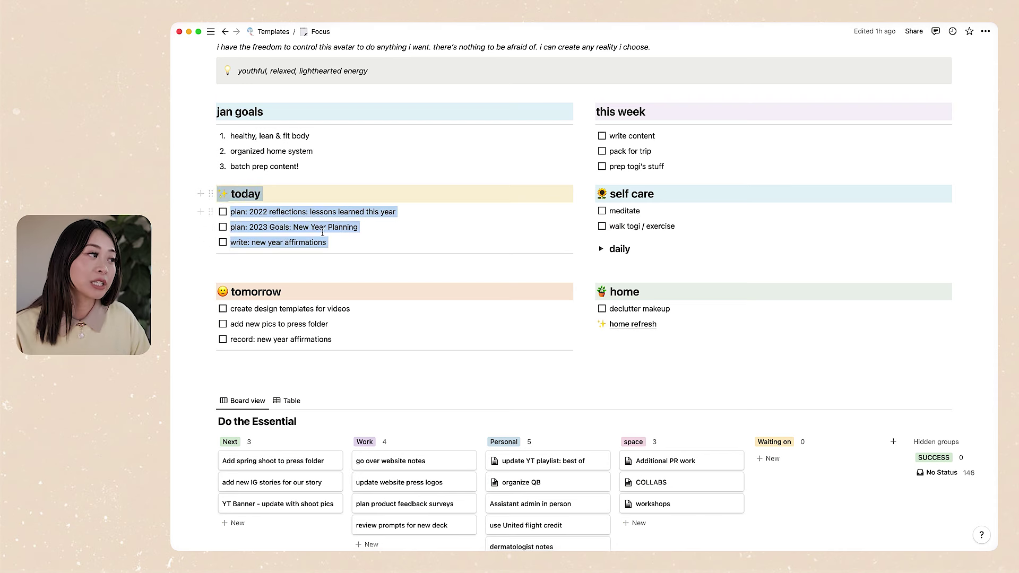
pyautogui.click(332, 243)
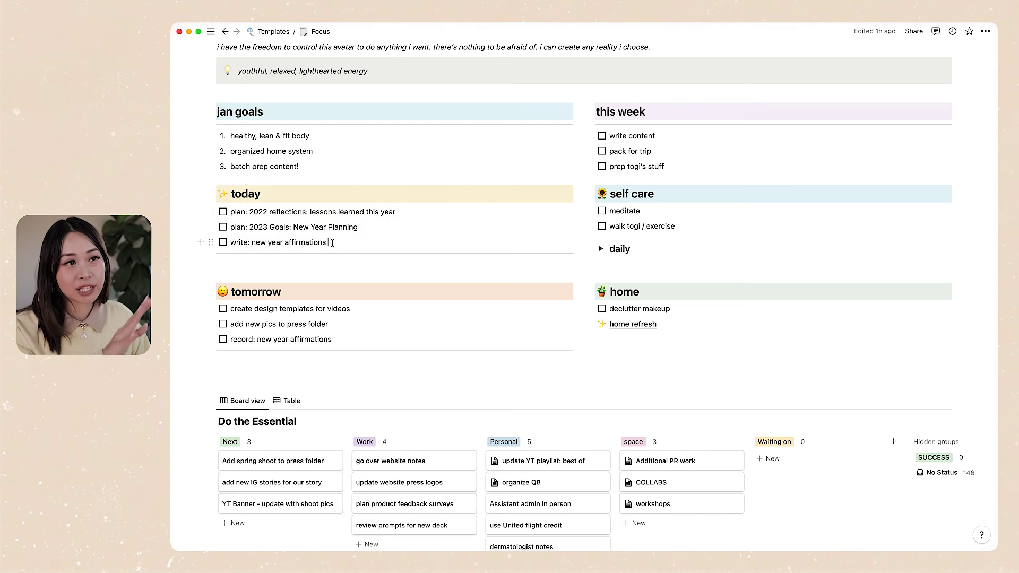
pyautogui.click(375, 246)
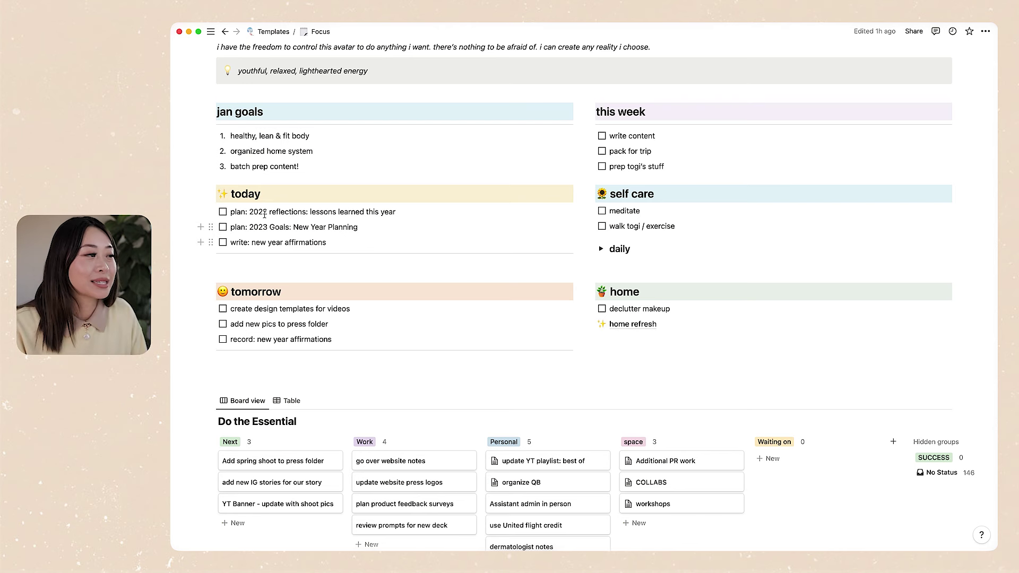
pyautogui.moveTo(360, 240); pyautogui.dragTo(200, 212)
pyautogui.click(243, 259)
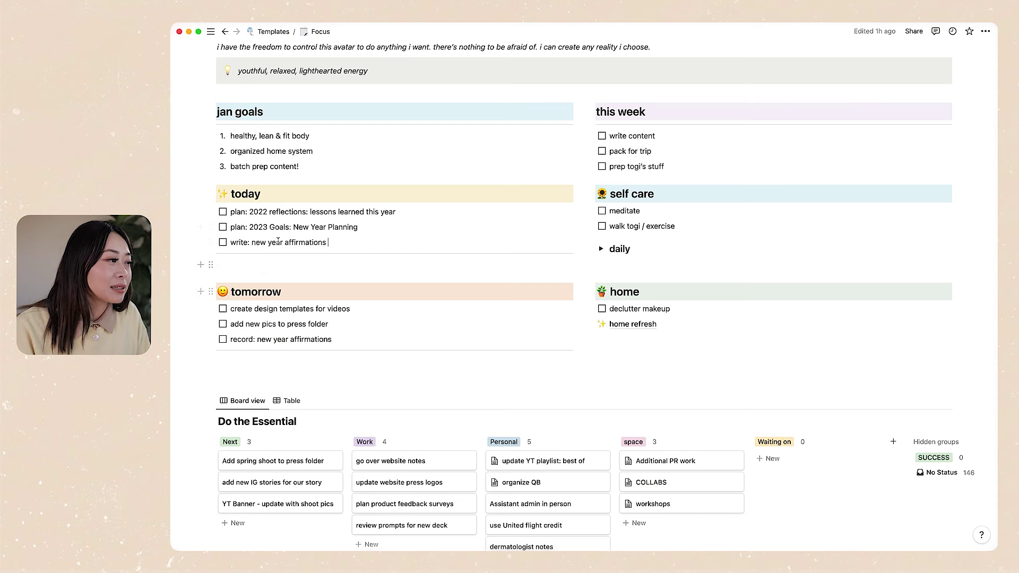
# Check off the "write: new year affirmations" task and move it below the divider under the today list.
pyautogui.click(222, 242)
pyautogui.moveTo(211, 242); pyautogui.dragTo(217, 263)
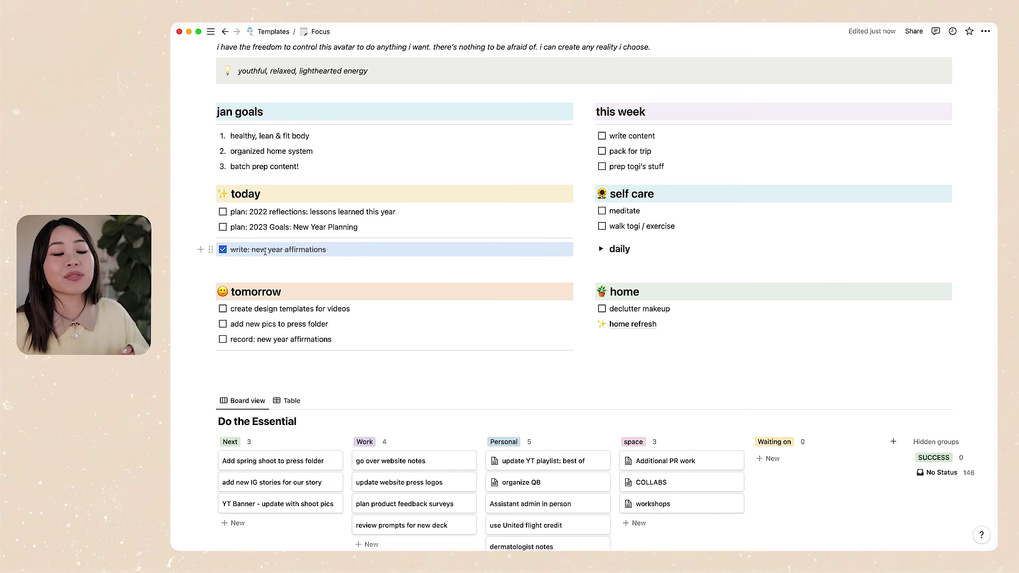
pyautogui.click(366, 252)
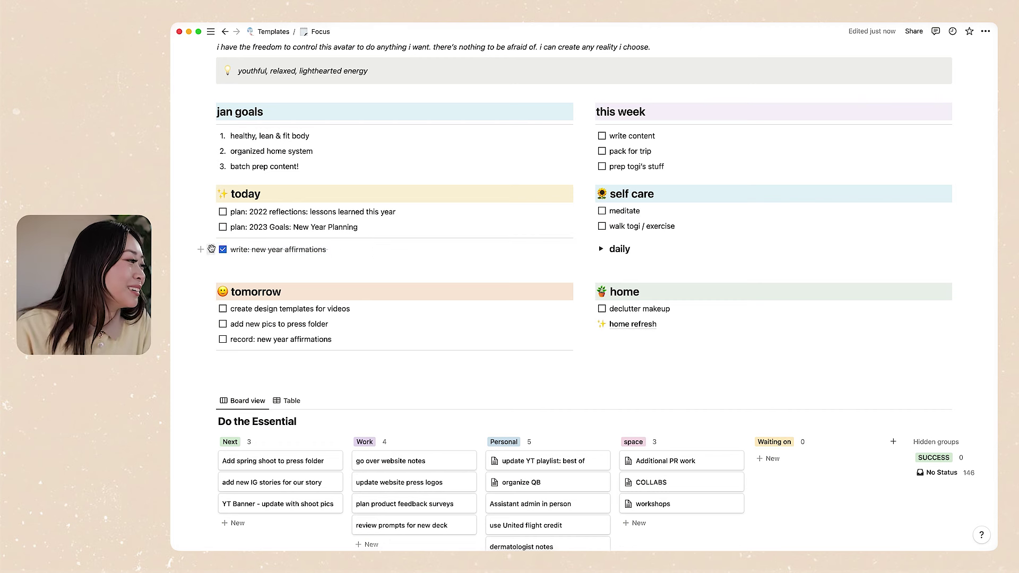
# Return "write: new year affirmations" to the today list above the divider as an unchecked task.
pyautogui.moveTo(211, 249); pyautogui.dragTo(212, 239)
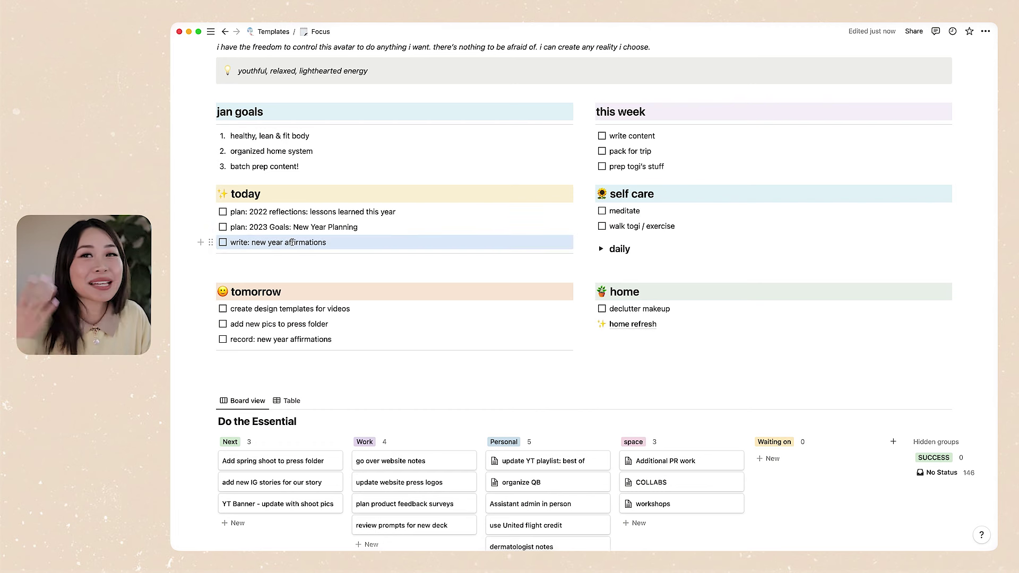
pyautogui.click(562, 242)
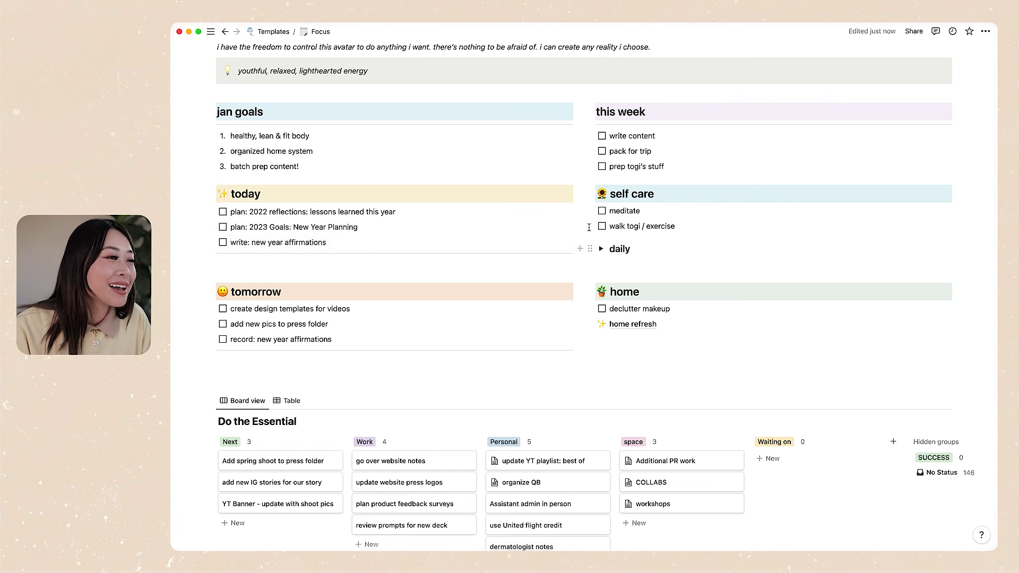
# Highlight the three tasks in the tomorrow list and clear the selection.
pyautogui.moveTo(232, 291)
pyautogui.mouseDown()
pyautogui.moveTo(384, 337)
pyautogui.moveTo(230, 307)
pyautogui.mouseUp()
pyautogui.click(384, 336)
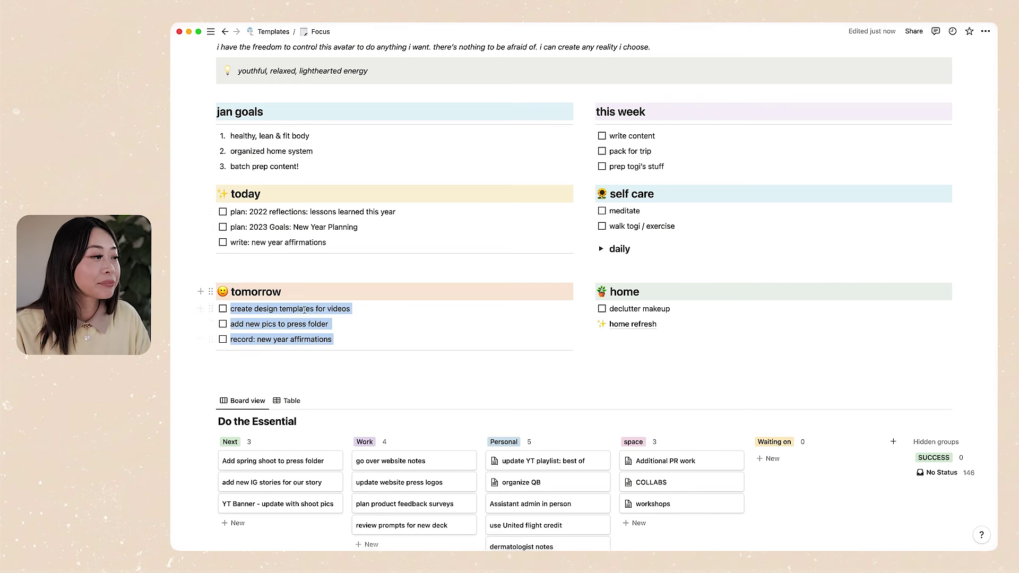
pyautogui.click(357, 333)
pyautogui.moveTo(357, 333); pyautogui.dragTo(230, 306)
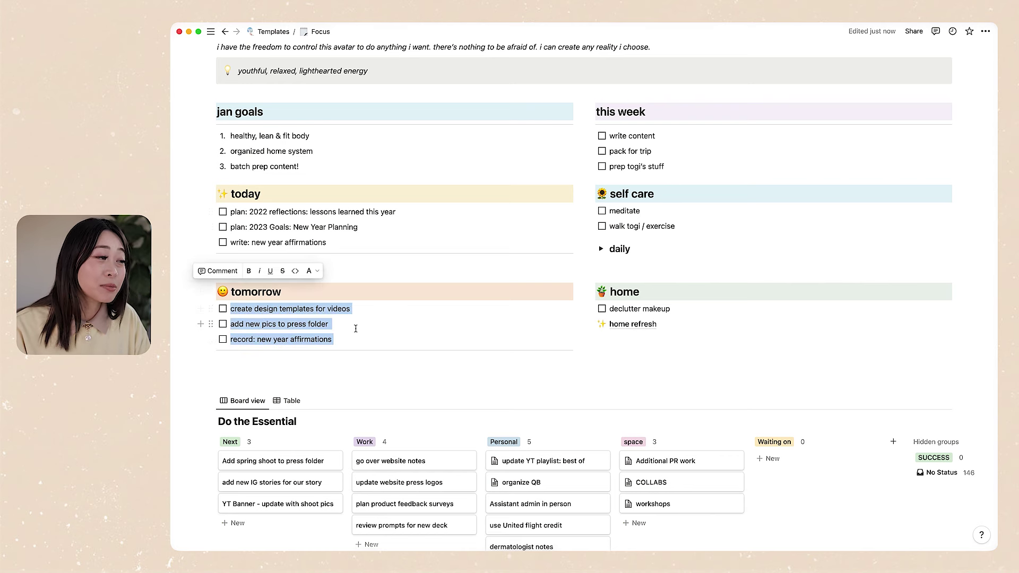
pyautogui.click(330, 324)
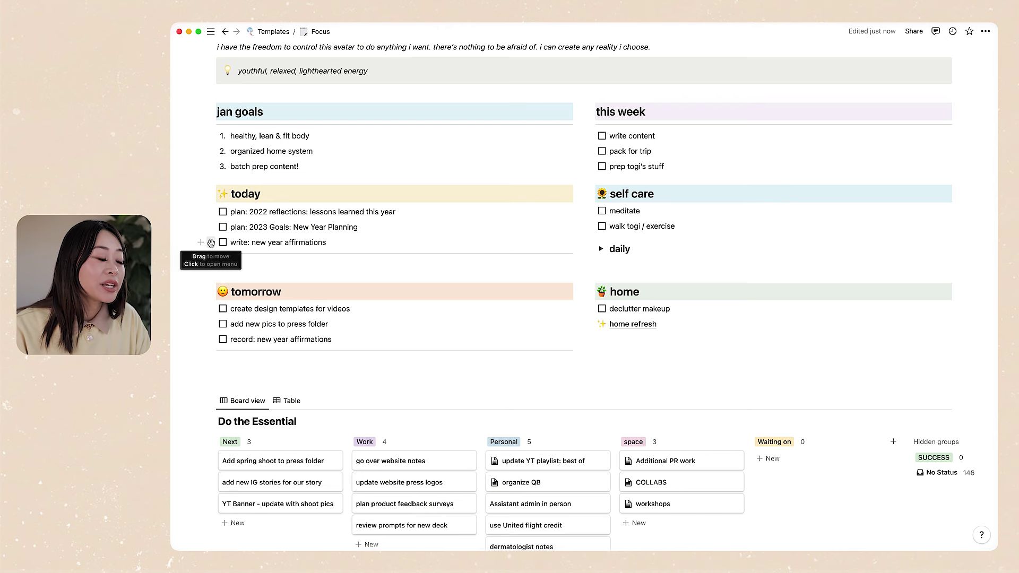
# Move "write: new year affirmations" from today to the start of the tomorrow list, and undo the move.
pyautogui.moveTo(210, 243); pyautogui.dragTo(329, 302)
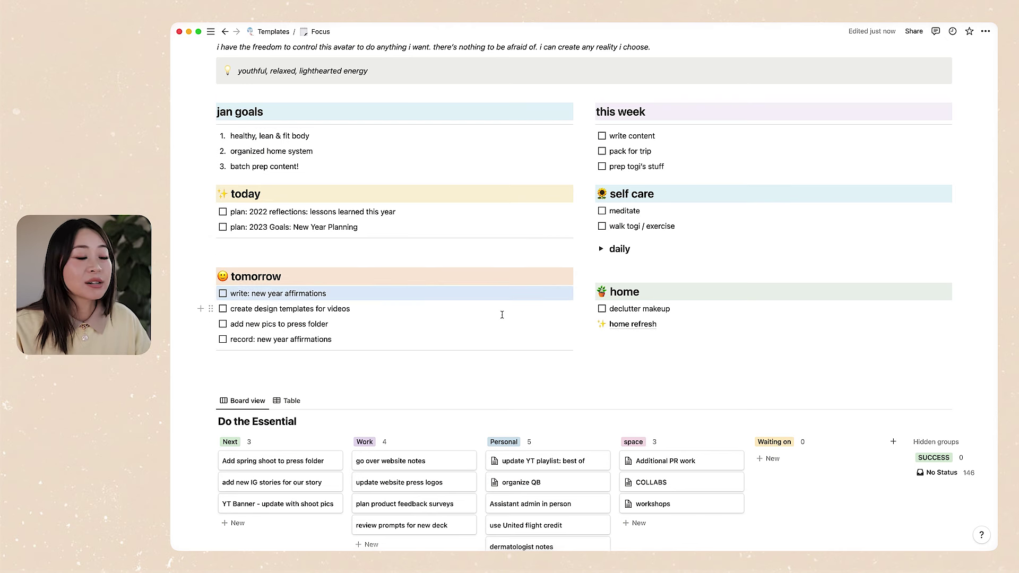
pyautogui.press('super+z')
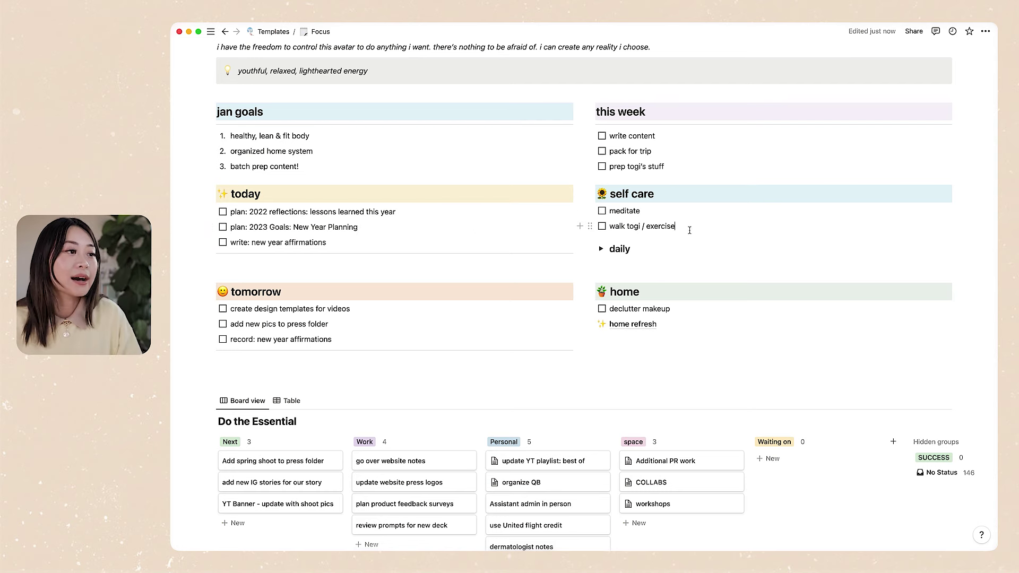
# Expand the daily toggle under self care, highlight its routine items, and collapse it again.
pyautogui.scroll(5, 656, 165)
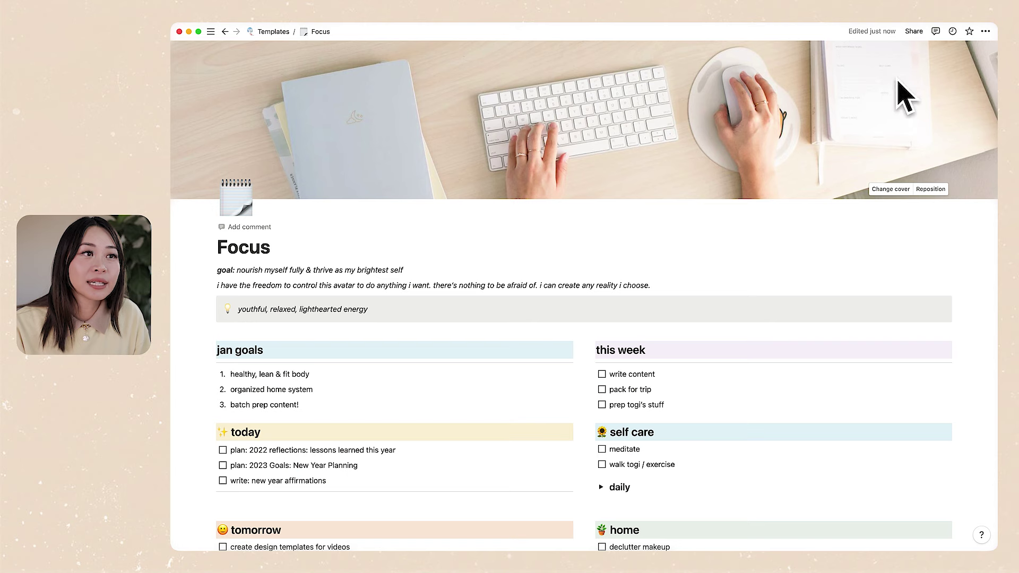
pyautogui.scroll(-4, 537, 278)
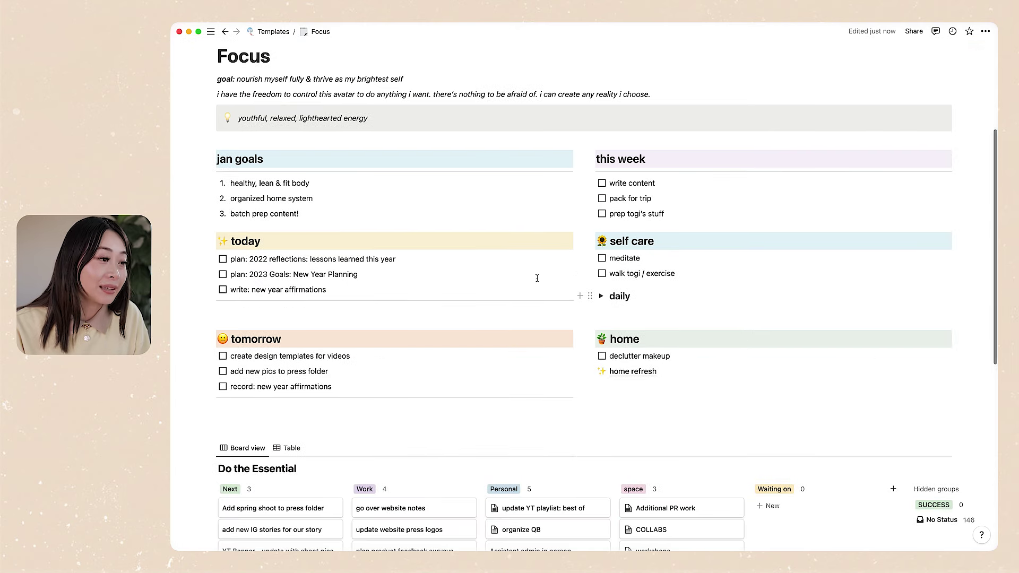
pyautogui.click(601, 296)
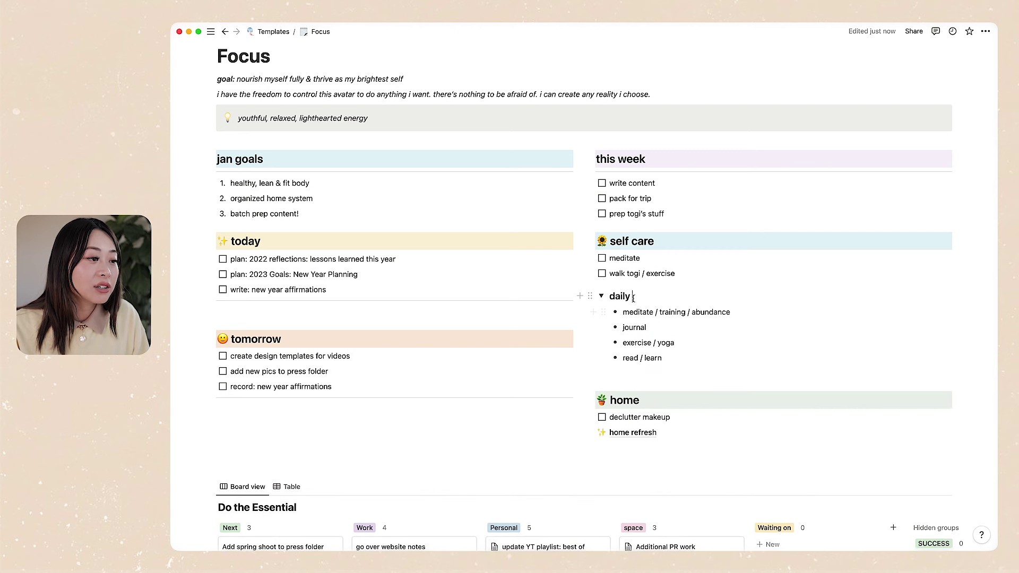
pyautogui.moveTo(629, 313); pyautogui.dragTo(678, 364)
pyautogui.click(677, 368)
pyautogui.click(675, 358)
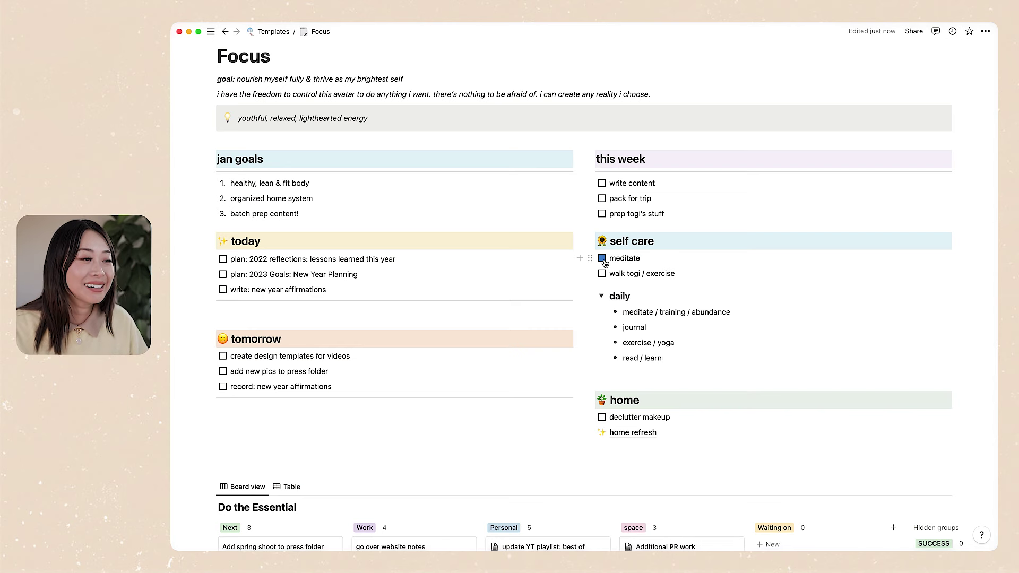
pyautogui.click(601, 296)
# Highlight the home section heading and clear the selection.
pyautogui.scroll(-3, 690, 318)
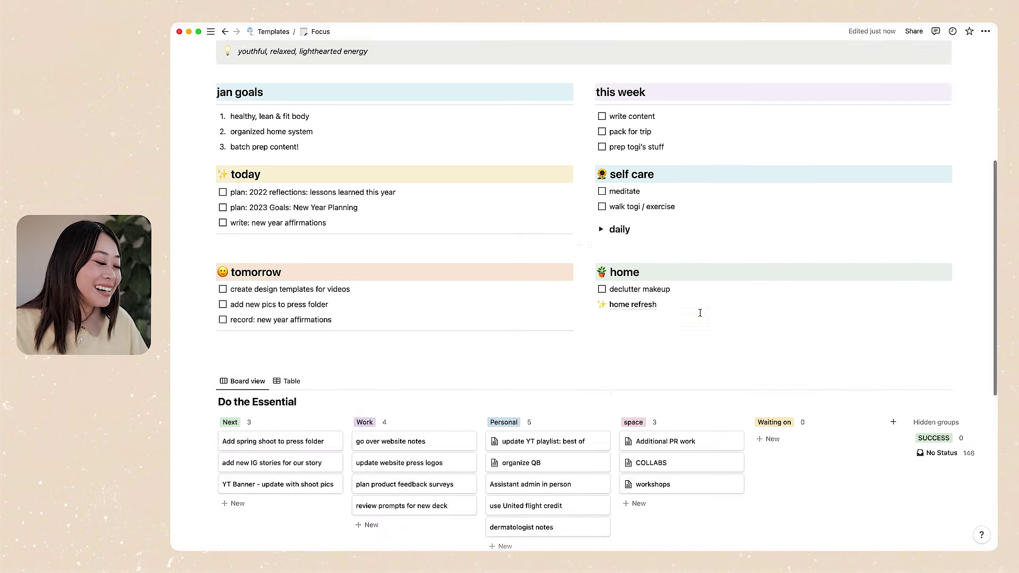
pyautogui.click(651, 262)
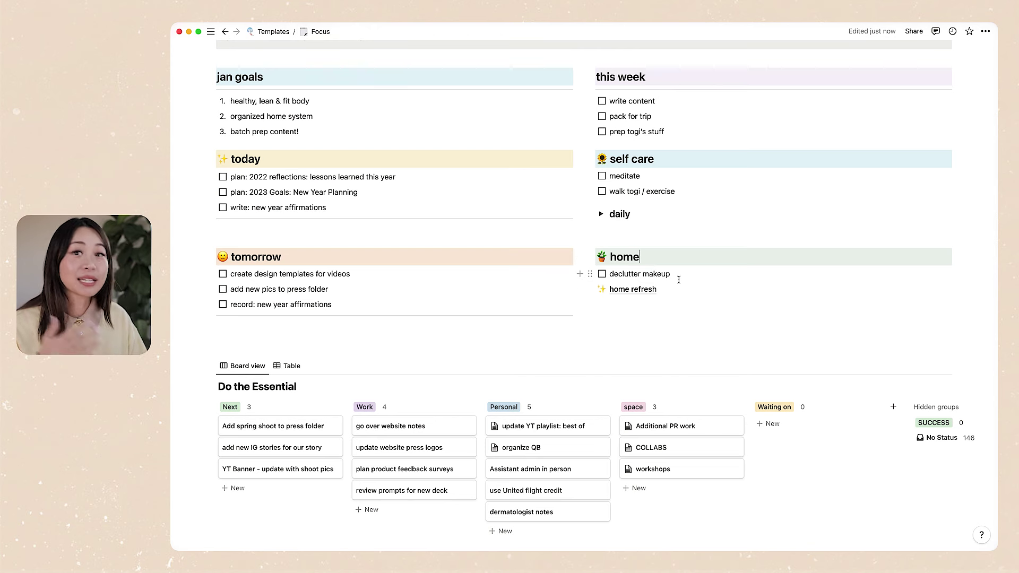
pyautogui.moveTo(656, 259); pyautogui.dragTo(609, 258)
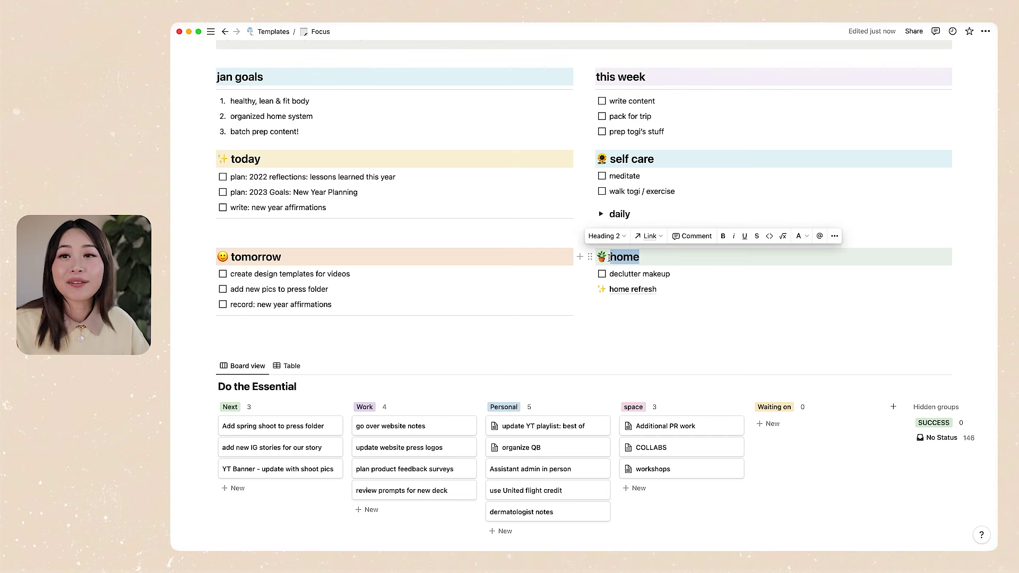
pyautogui.click(673, 261)
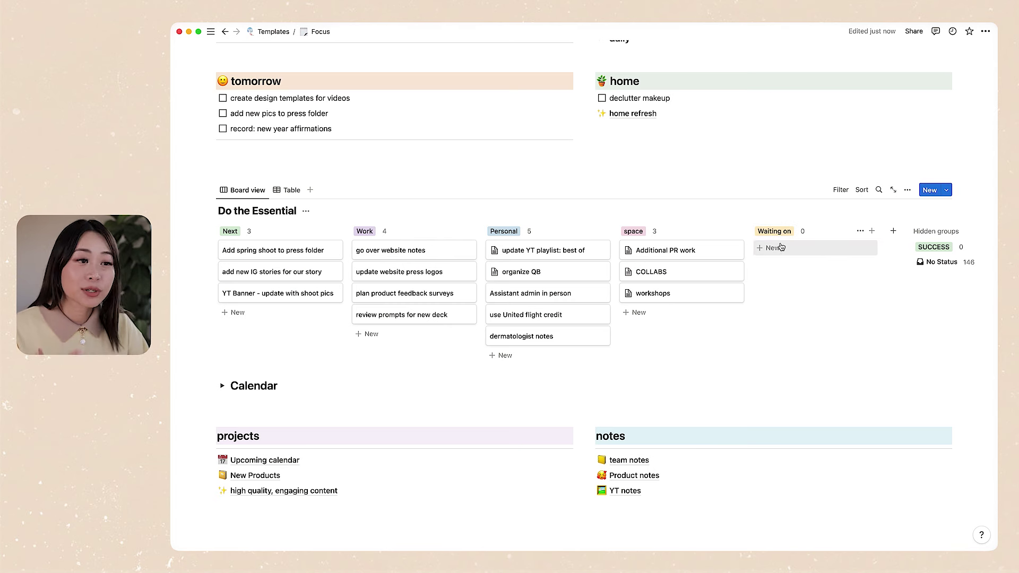
# Move the "YT Banner - update with shoot pics" card from Next to the hidden SUCCESS group and open that group.
pyautogui.hscroll(3, 781, 247)
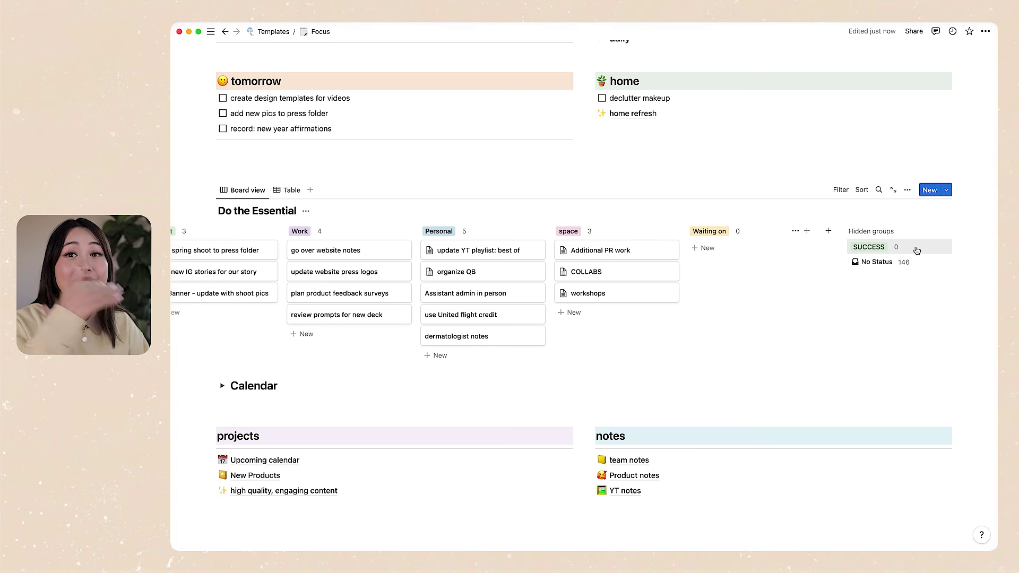
pyautogui.hscroll(-3, 425, 316)
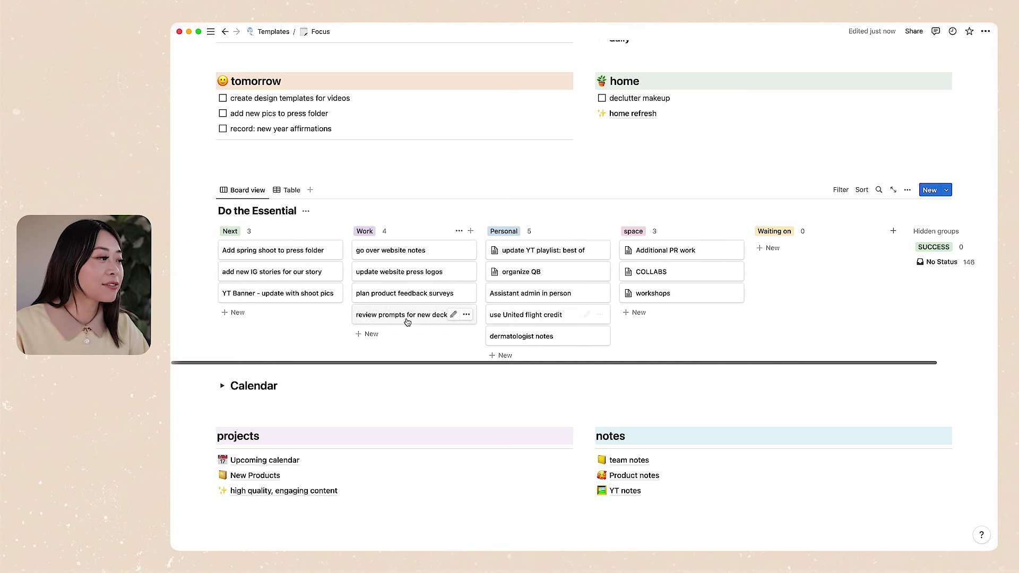
pyautogui.moveTo(287, 289); pyautogui.dragTo(884, 249)
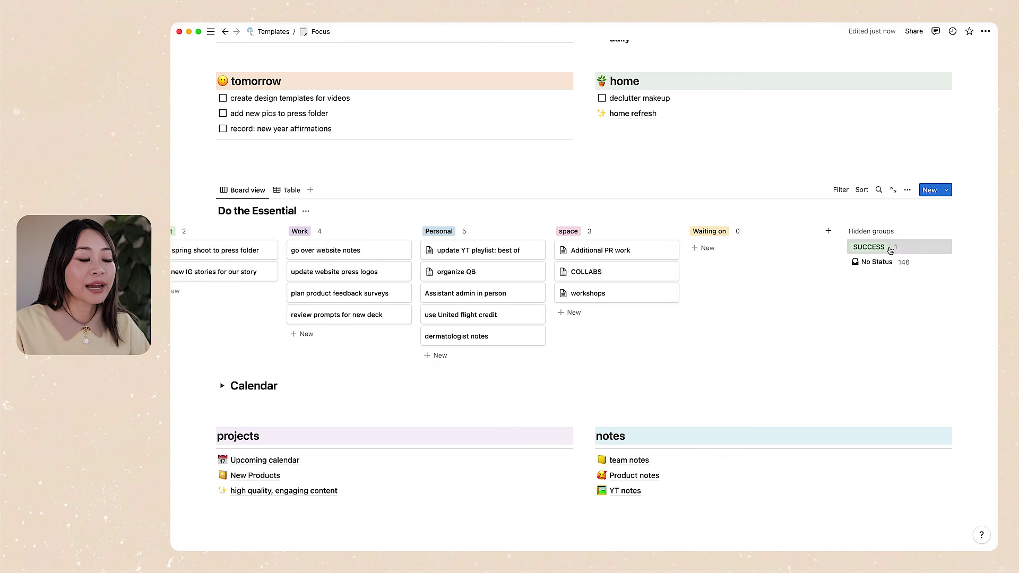
pyautogui.click(883, 247)
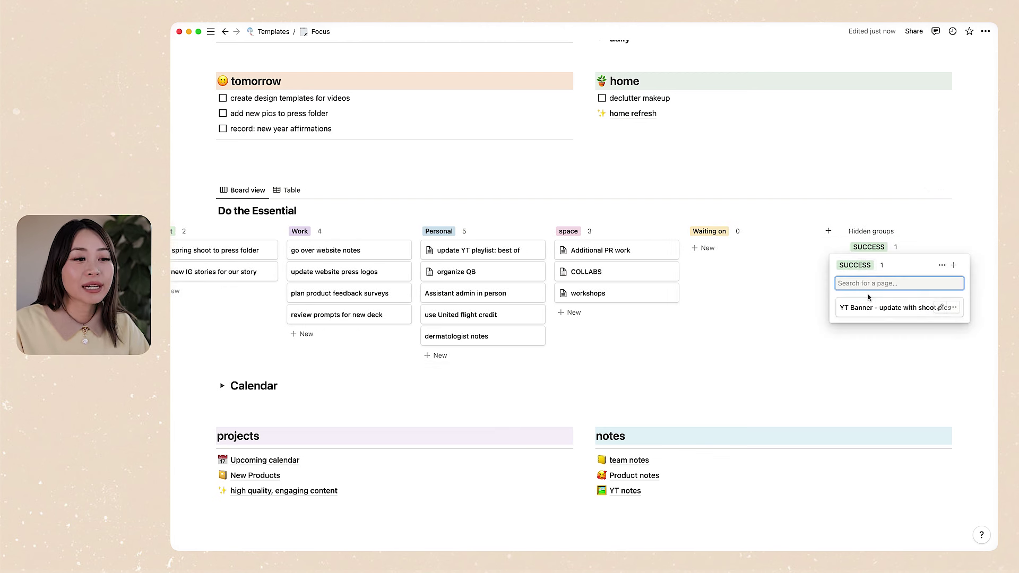
# Close the hidden SUCCESS group, move both Next cards to the end of the Work column and return them to Next.
pyautogui.click(948, 230)
pyautogui.hscroll(-2, 254, 240)
pyautogui.scroll(-1, 254, 241)
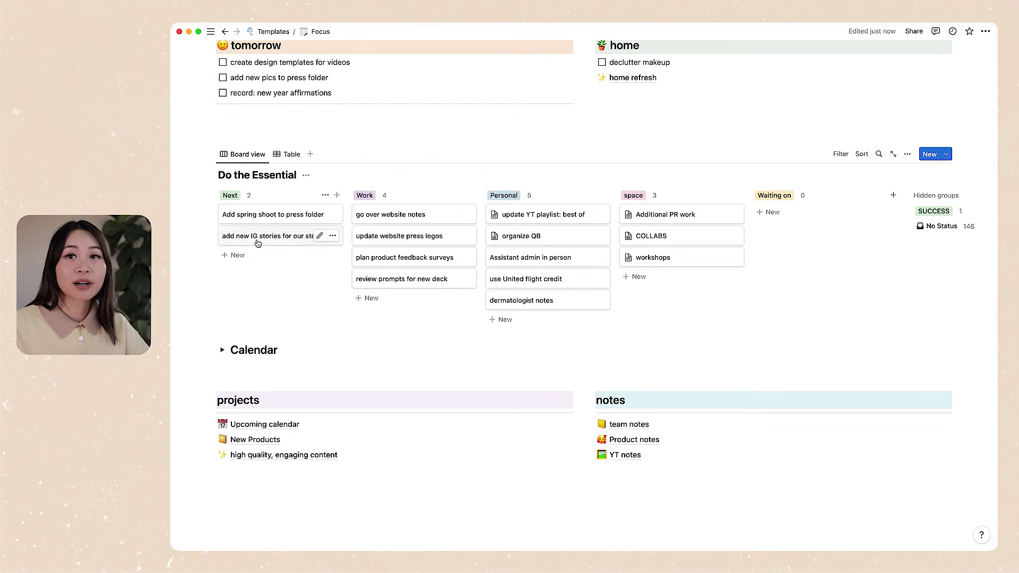
pyautogui.moveTo(258, 243); pyautogui.dragTo(366, 297)
pyautogui.moveTo(286, 217); pyautogui.dragTo(435, 310)
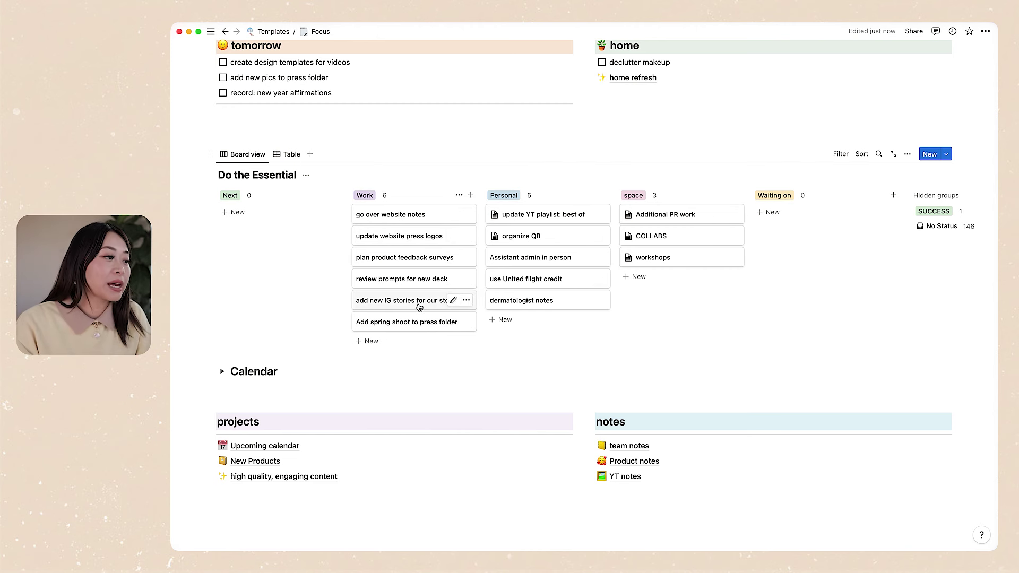
pyautogui.moveTo(397, 289); pyautogui.dragTo(280, 215)
pyautogui.moveTo(405, 298); pyautogui.dragTo(281, 228)
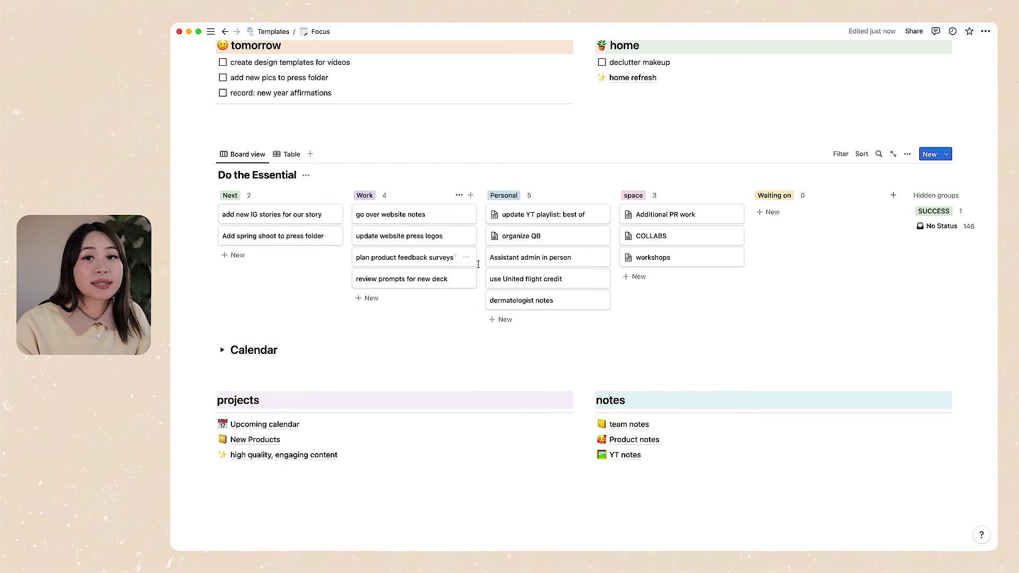
# Highlight the last tasks in the today list and clear the selection.
pyautogui.scroll(4, 249, 314)
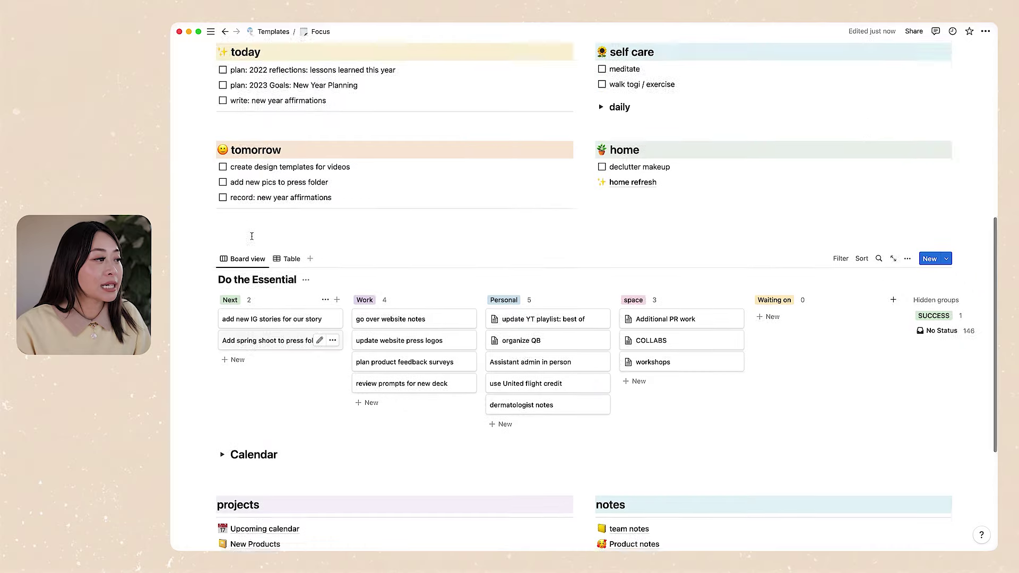
pyautogui.scroll(3, 255, 329)
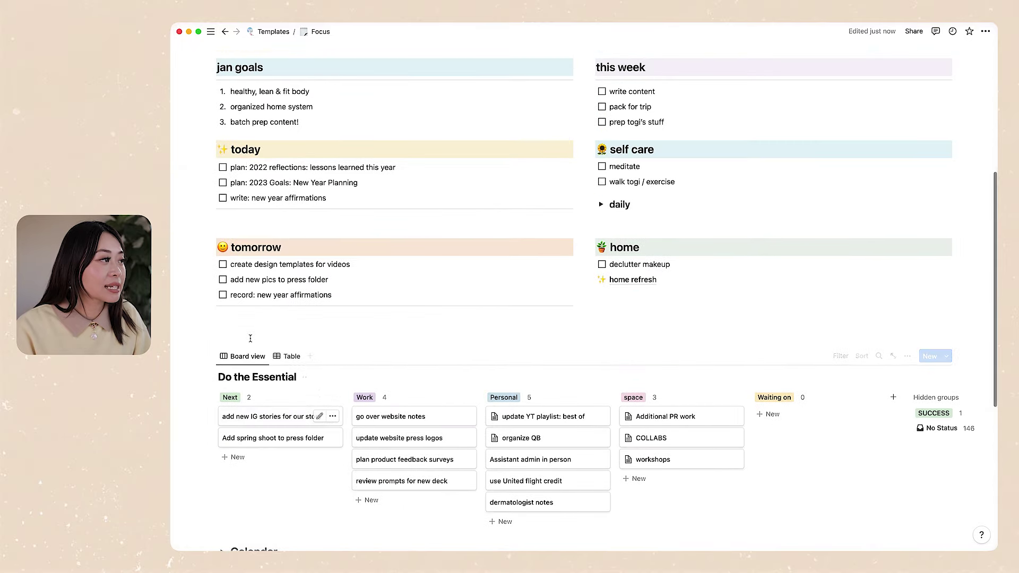
pyautogui.moveTo(348, 195); pyautogui.dragTo(341, 179)
pyautogui.click(344, 193)
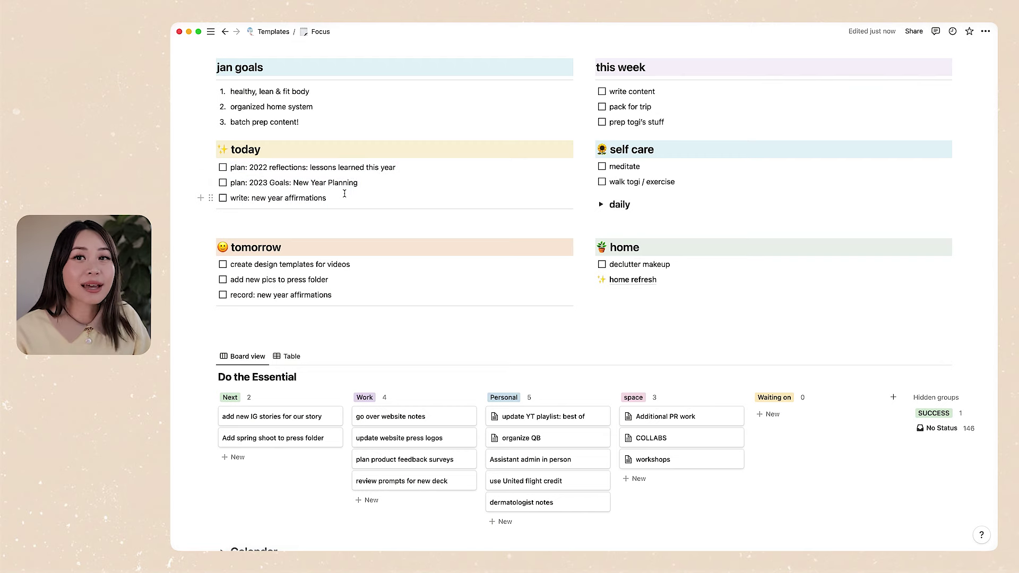
# Expand the Calendar toggle below the Do the Essential board, collapse it again and return to the start of the page.
pyautogui.scroll(-5, 344, 194)
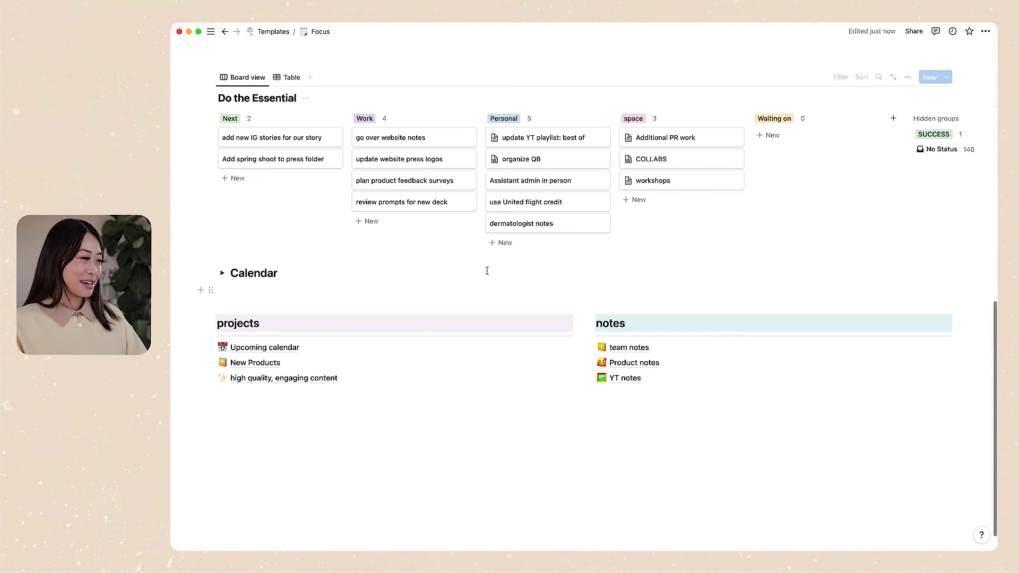
pyautogui.click(222, 273)
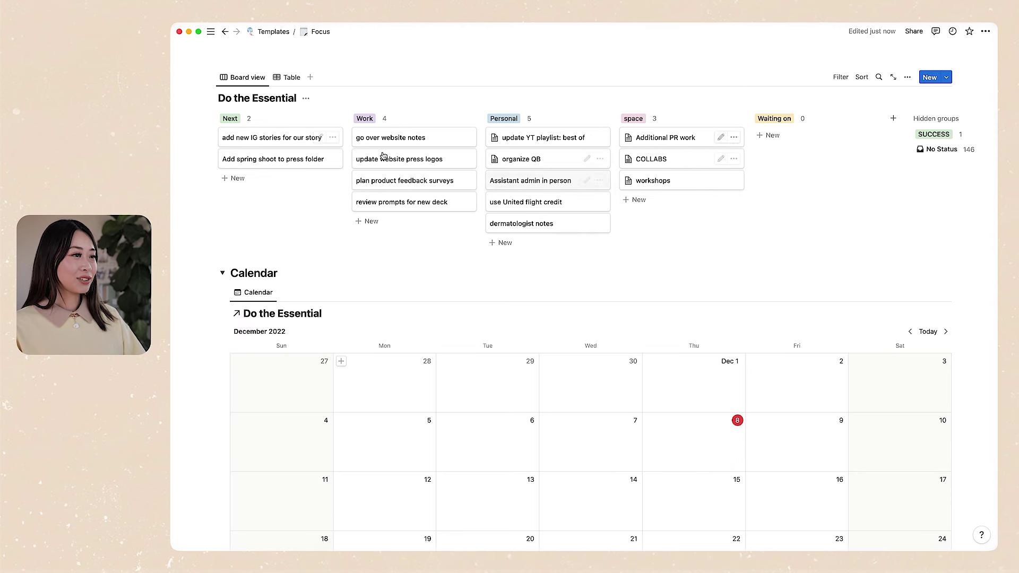
pyautogui.click(222, 273)
pyautogui.scroll(-1, 289, 254)
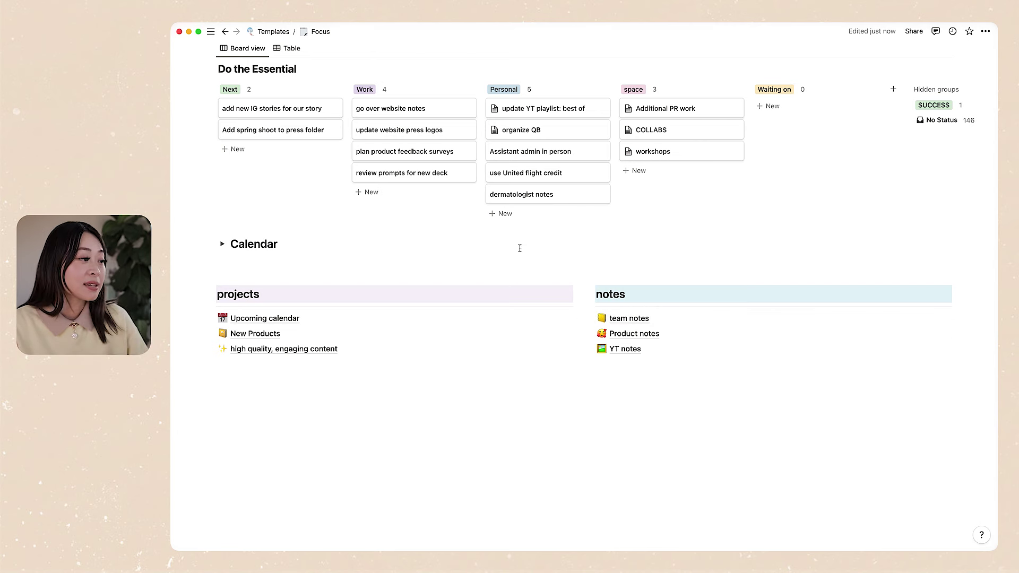
pyautogui.scroll(15, 486, 267)
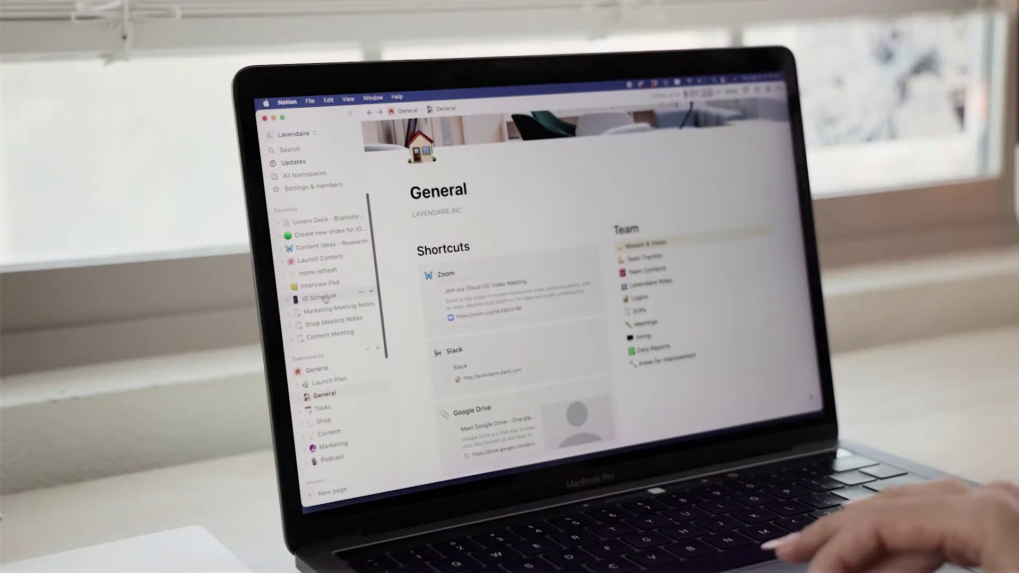
pyautogui.click(325, 298)
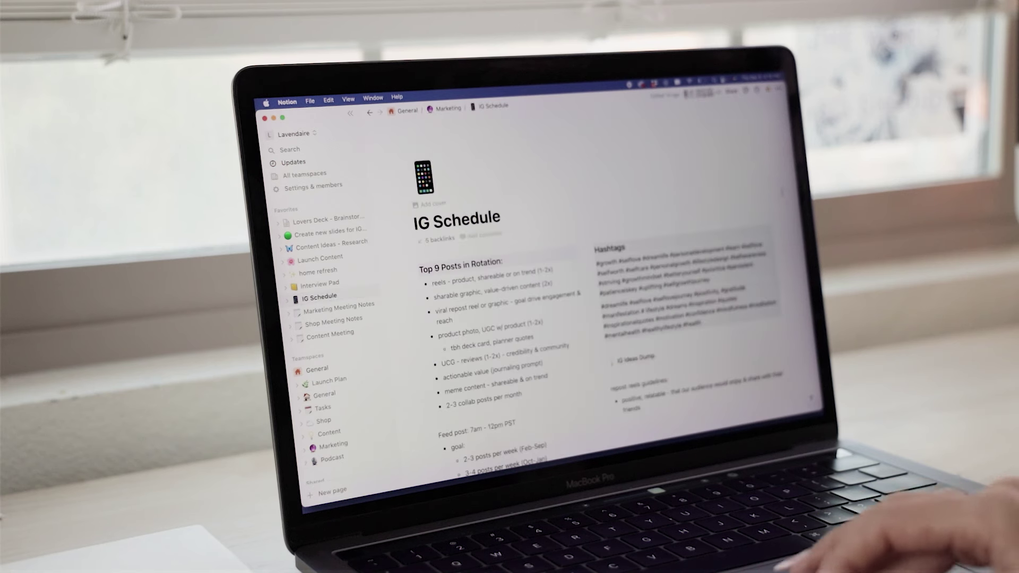
pyautogui.scroll(-15, 600, 286)
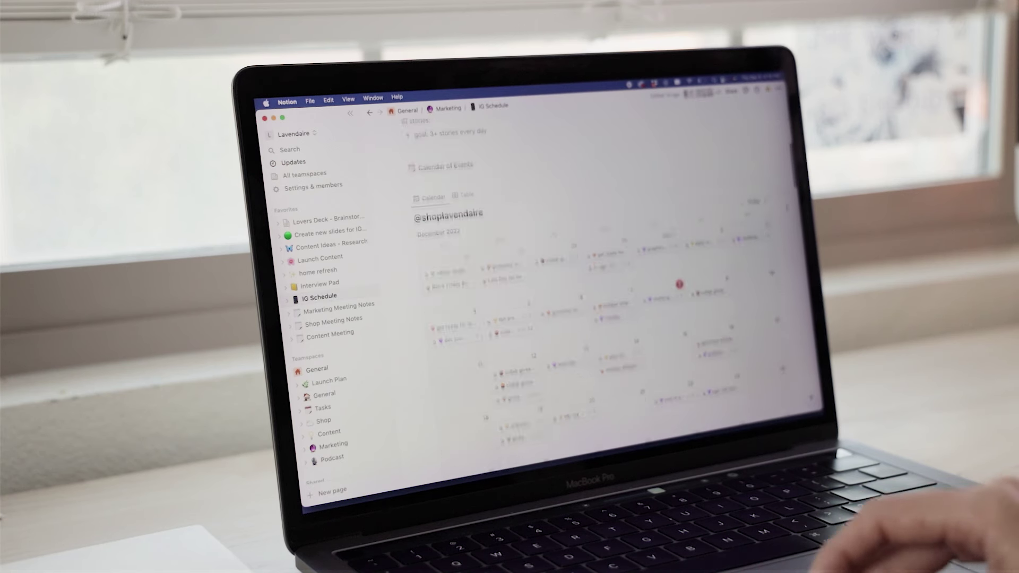
pyautogui.scroll(-2, 600, 286)
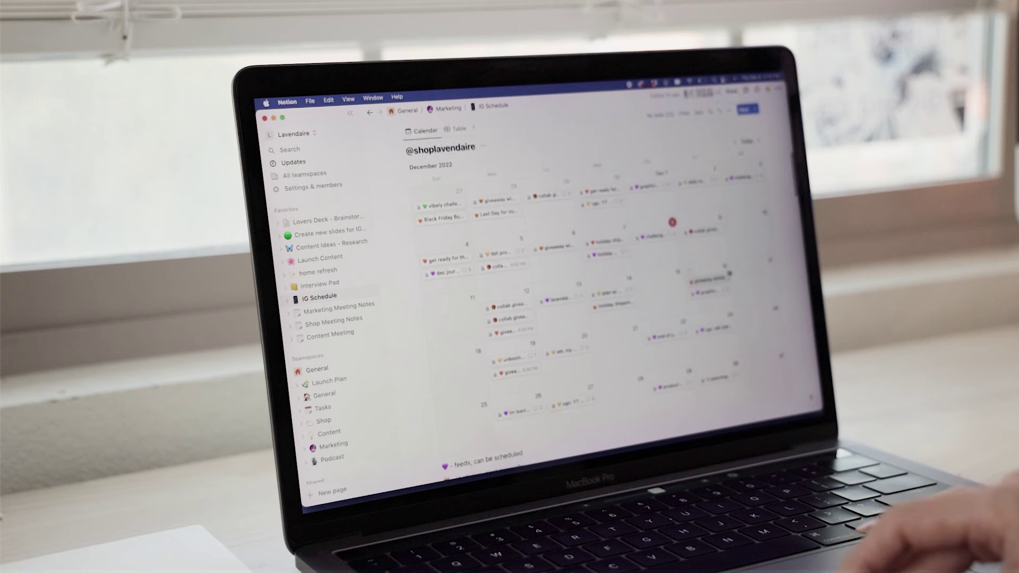
pyautogui.click(654, 241)
pyautogui.scroll(-10, 653, 242)
pyautogui.click(735, 185)
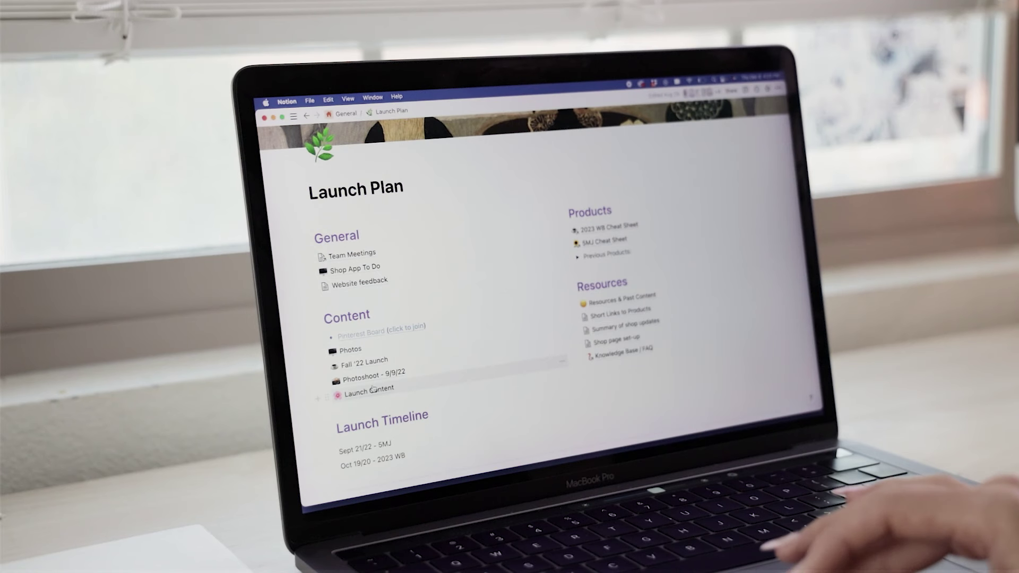
# Open Launch Content from the Launch Plan page and step through the team members' views of the Launch Content: Phone table.
pyautogui.click(373, 389)
pyautogui.scroll(-10, 531, 291)
pyautogui.scroll(-5, 746, 245)
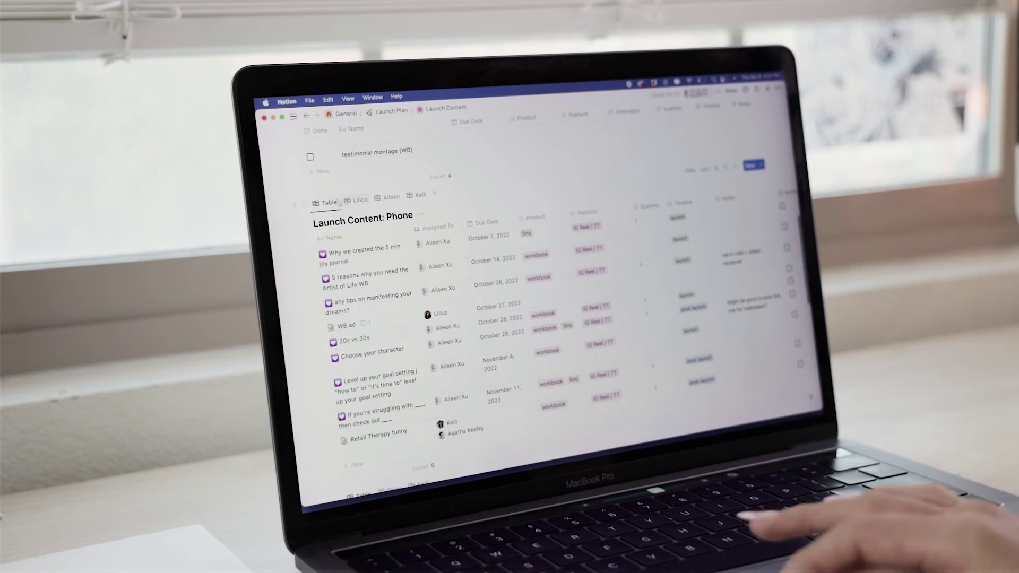
pyautogui.click(356, 200)
pyautogui.click(386, 199)
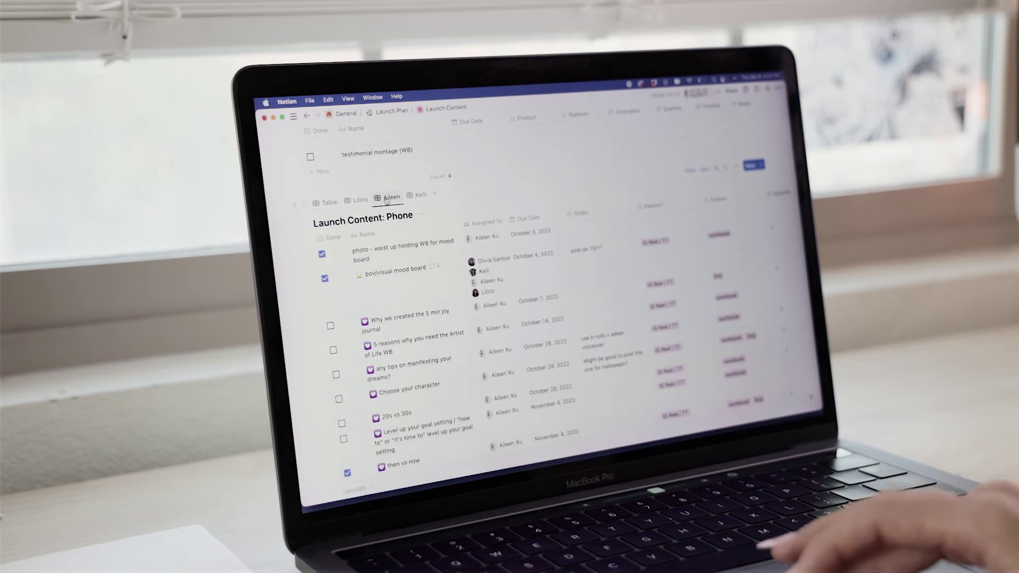
pyautogui.click(412, 197)
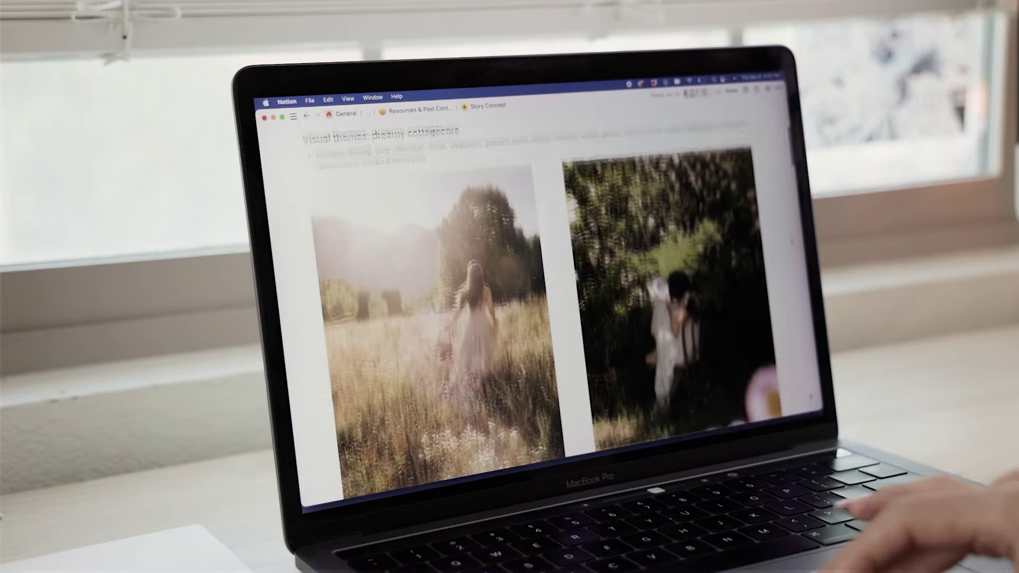
# Look through the Story Concept page's visual theme images down to its script.
pyautogui.scroll(-15, 547, 297)
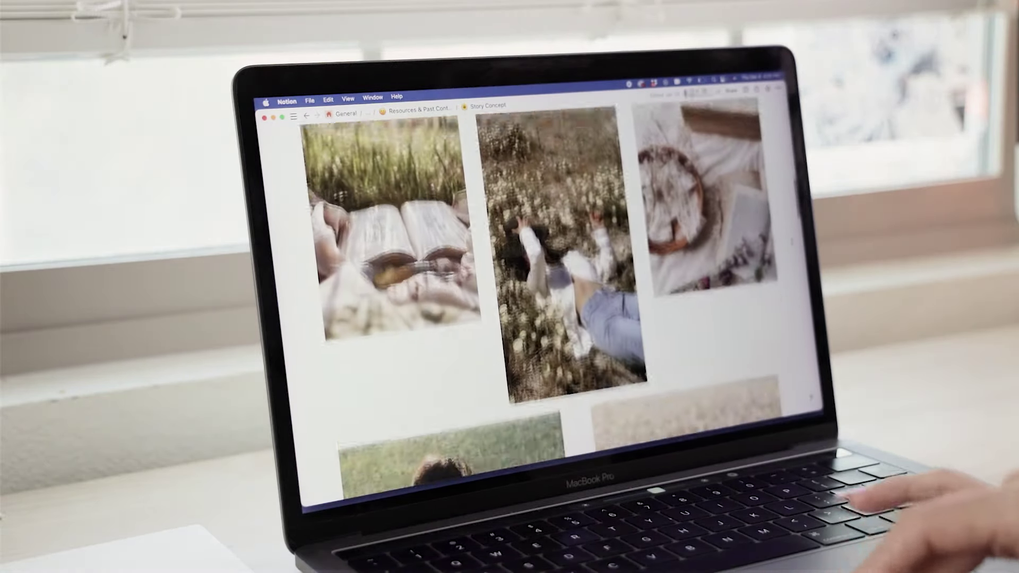
pyautogui.scroll(-15, 541, 297)
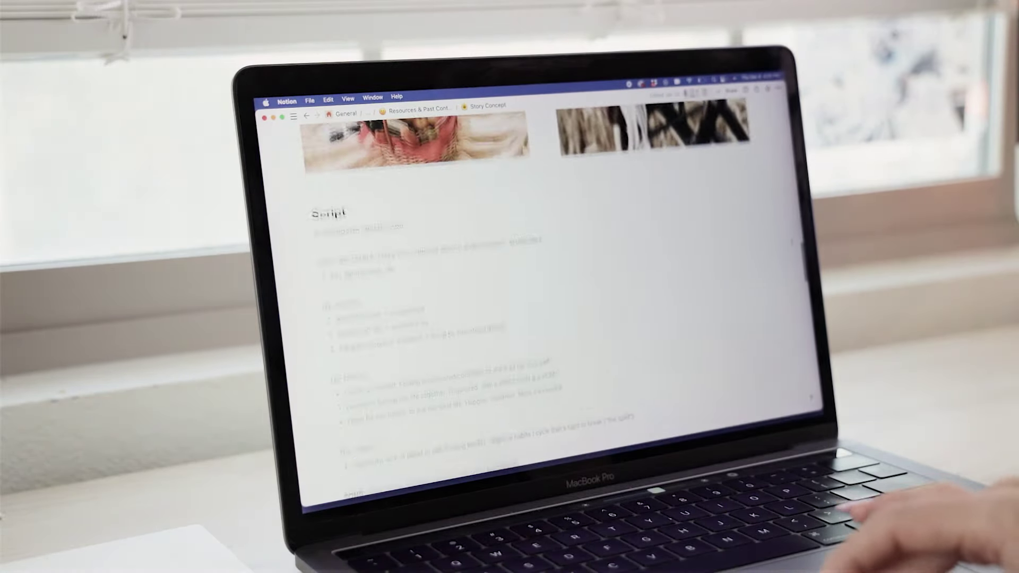
pyautogui.scroll(-3, 547, 297)
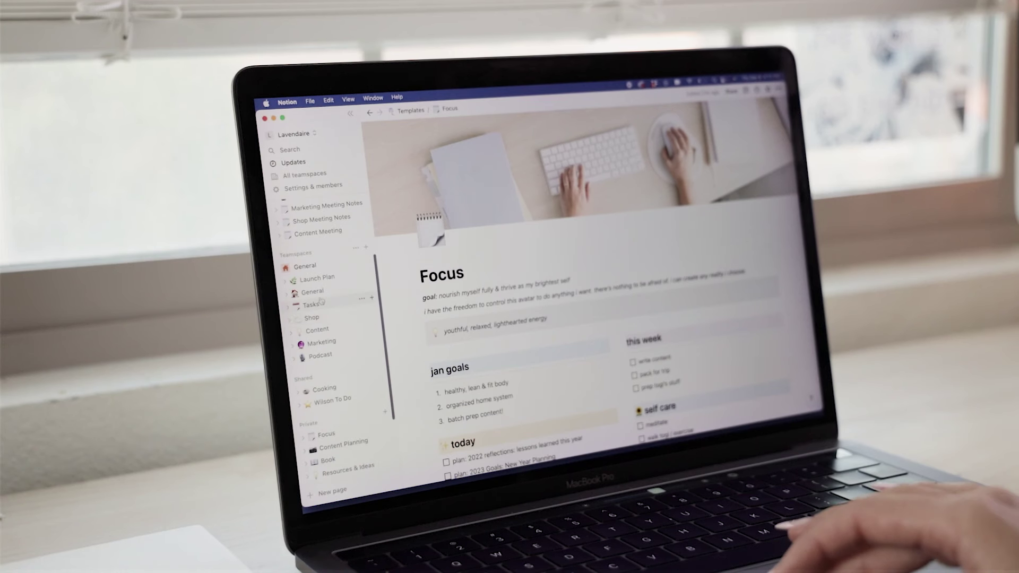
# Open the General page in the teamspace and look through its shortcuts and team links down to Team Availability.
pyautogui.click(312, 293)
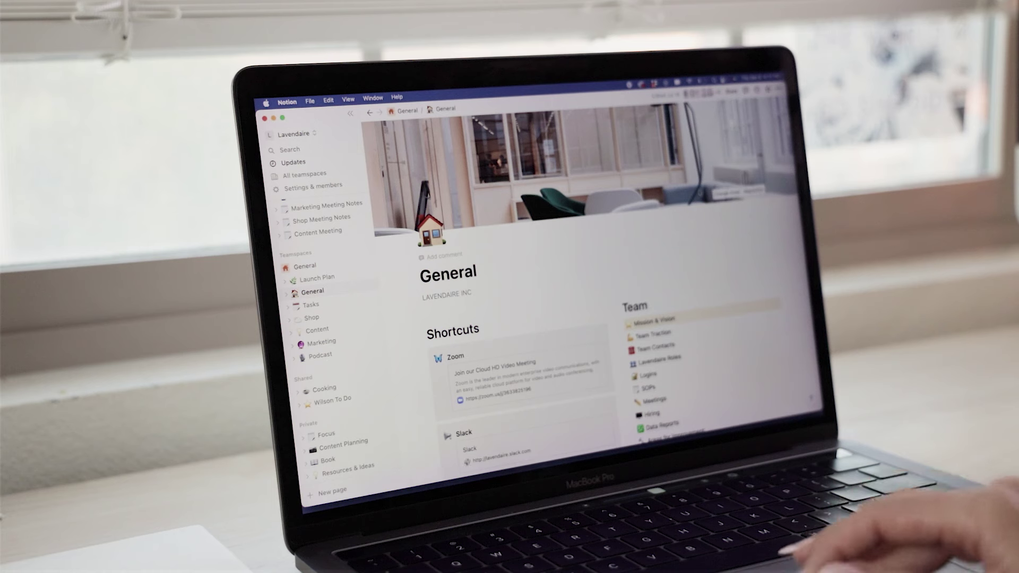
pyautogui.scroll(-5, 768, 256)
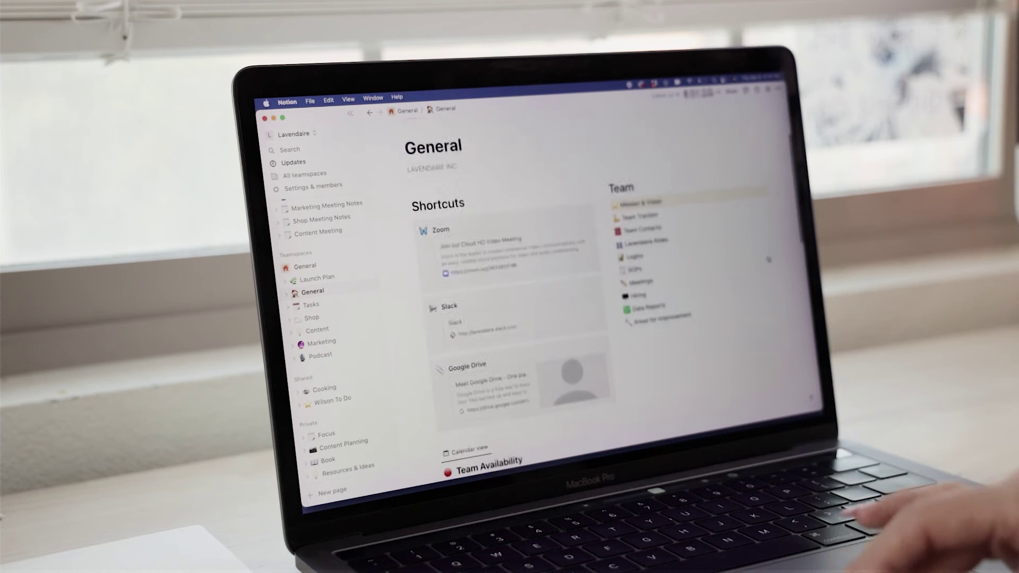
pyautogui.scroll(-3, 768, 259)
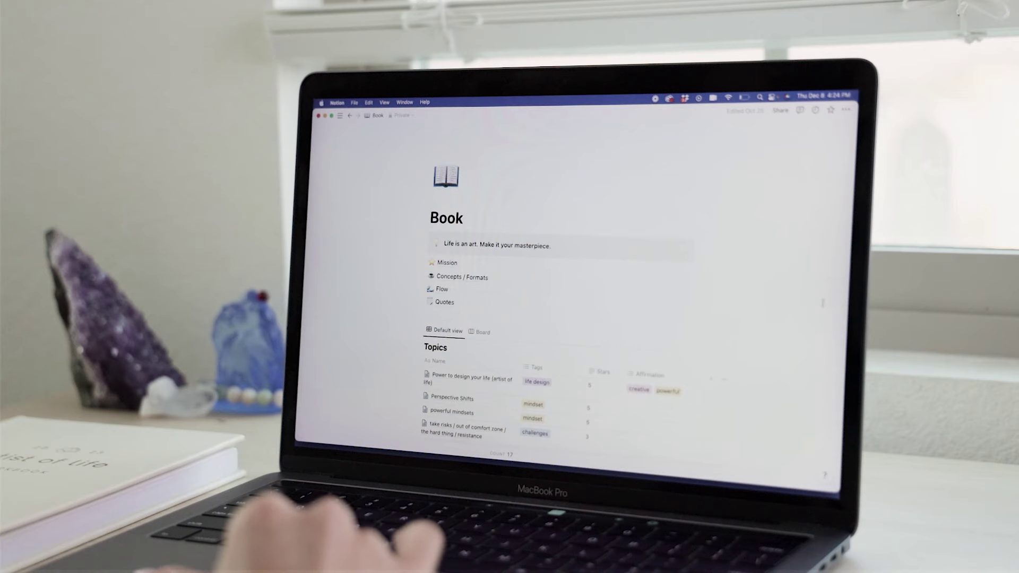
# Look through the Book page's Topics table and the Cooking page's food lists and salmon miso soup recipe.
pyautogui.scroll(-10, 573, 287)
pyautogui.scroll(-6, 573, 287)
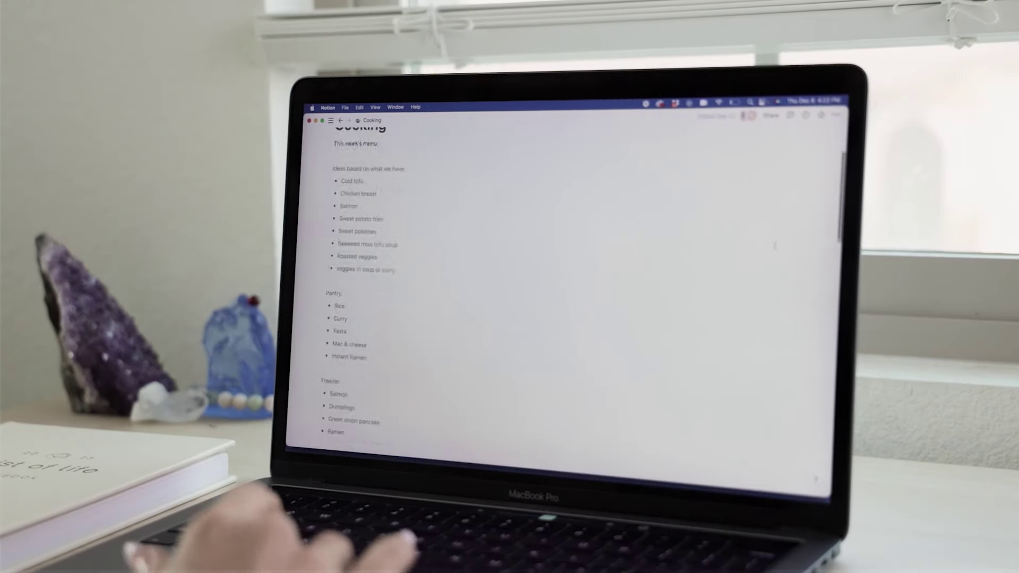
pyautogui.scroll(-15, 568, 286)
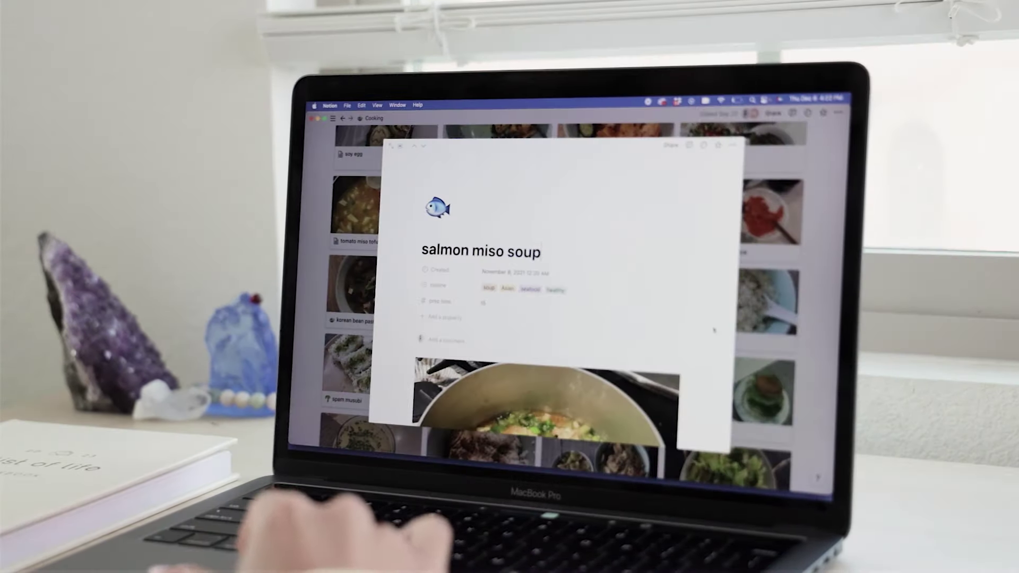
pyautogui.scroll(-8, 714, 330)
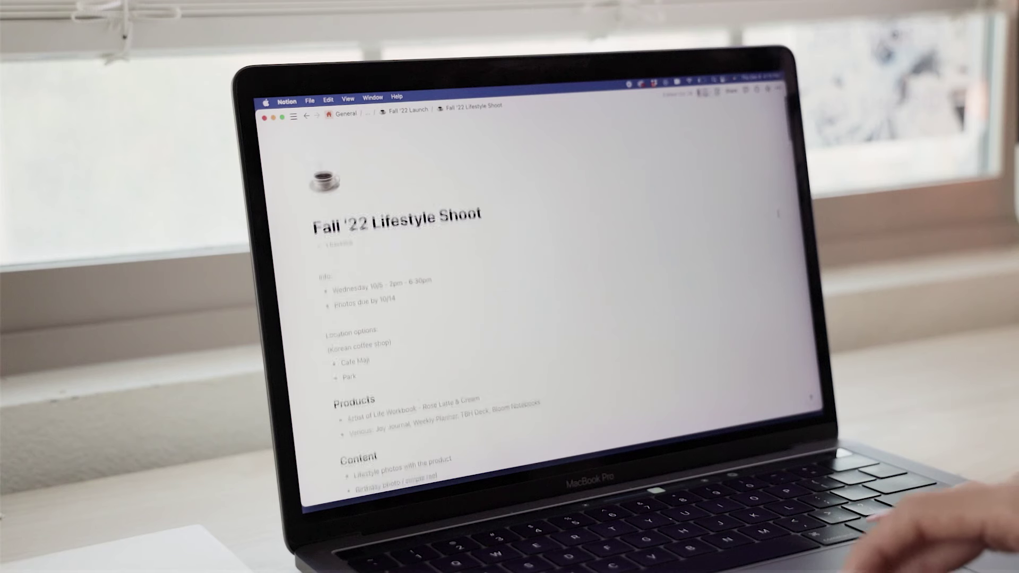
# Look through the Fall '22 Lifestyle Shoot page's shot list and Workbook Launch Visual Inspo images.
pyautogui.scroll(-2, 530, 297)
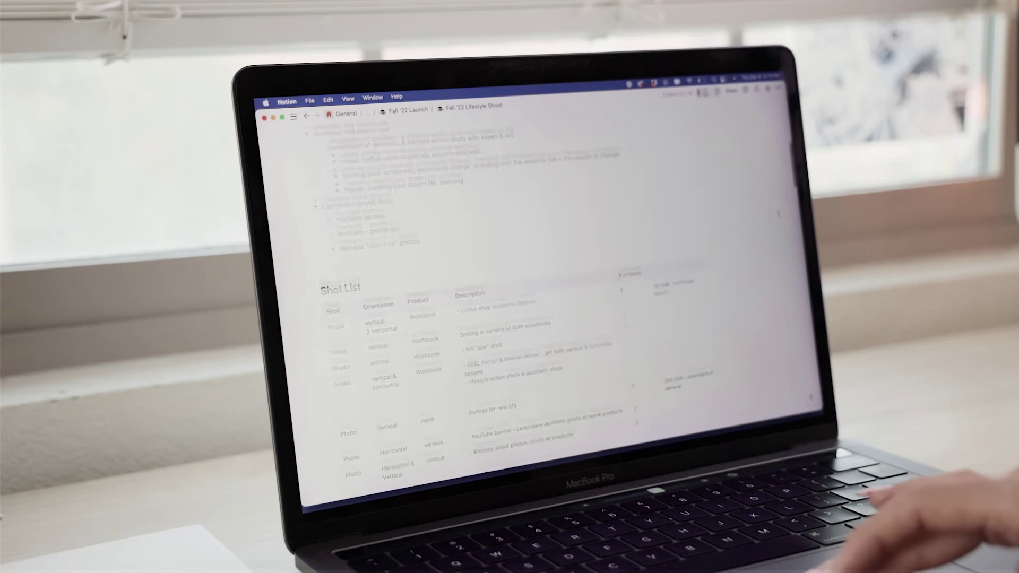
pyautogui.scroll(-10, 546, 297)
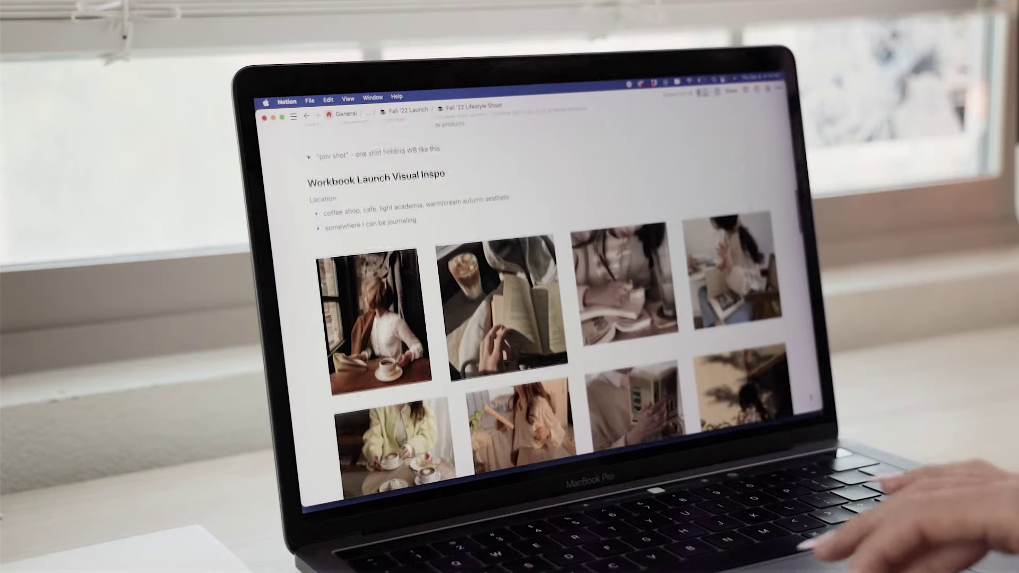
pyautogui.scroll(-10, 546, 297)
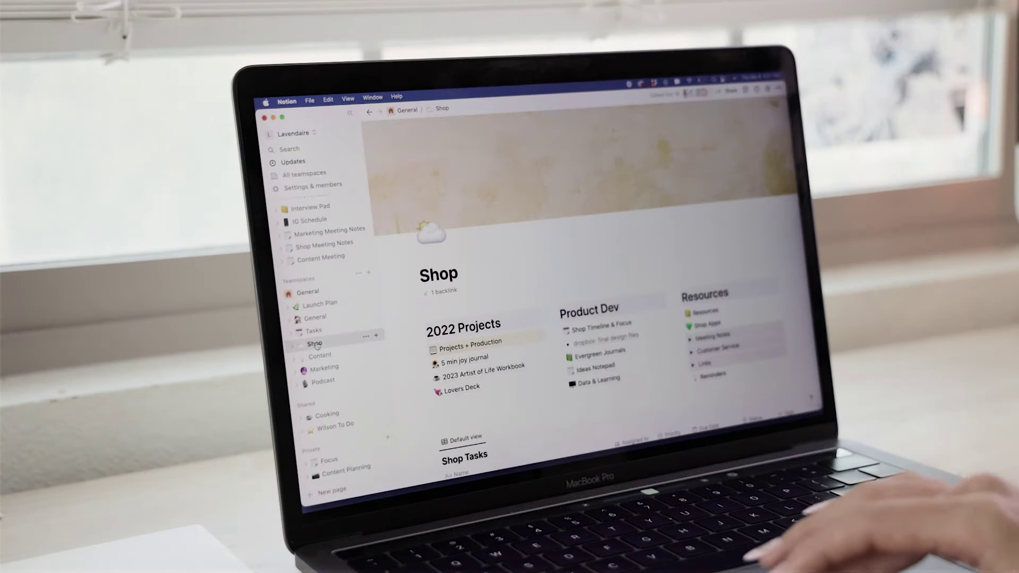
# Open the Content, Marketing and Podcast teamspace pages one after another.
pyautogui.click(332, 362)
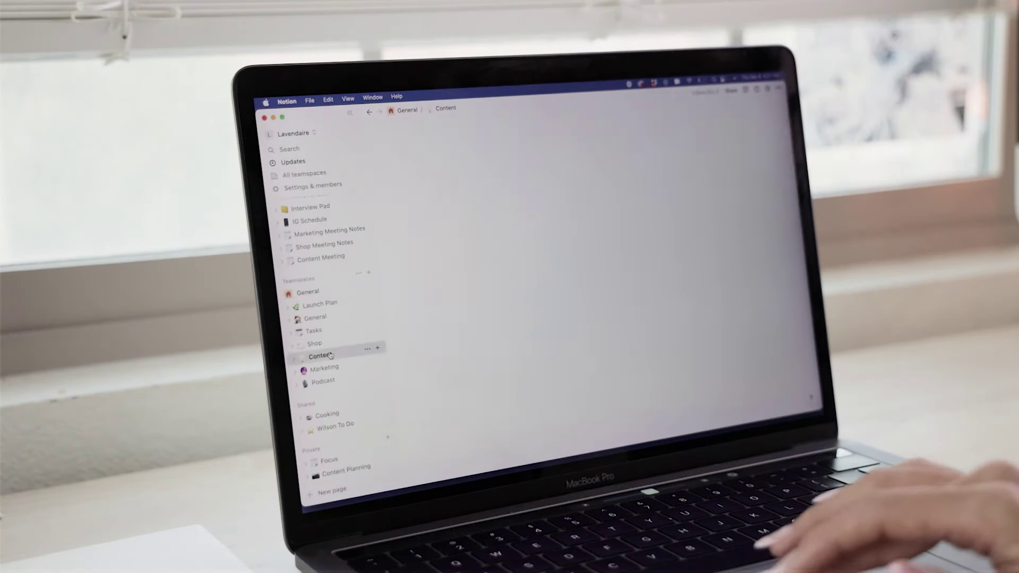
pyautogui.click(329, 367)
pyautogui.click(325, 382)
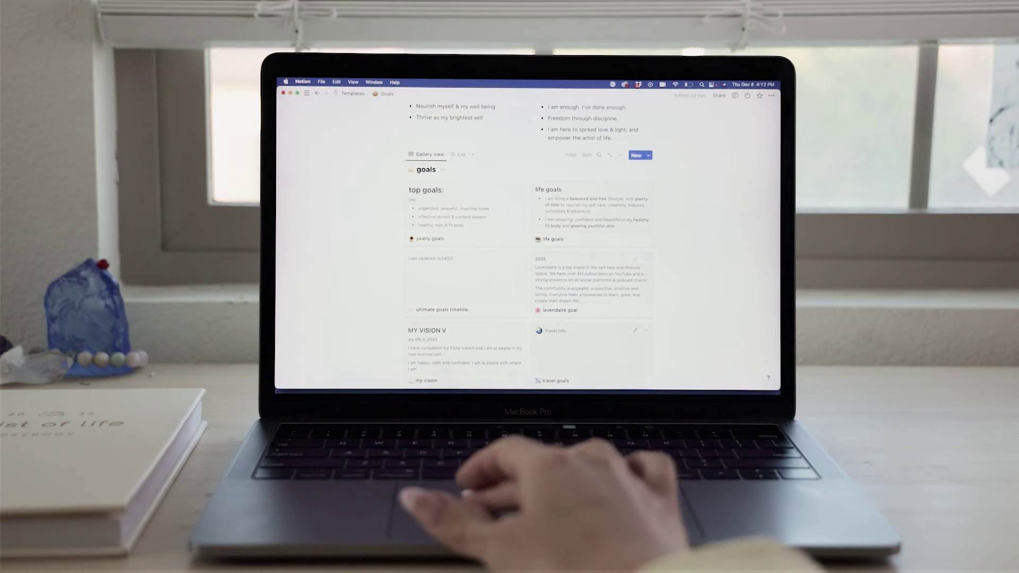
# Open the life goals card in the goals gallery and look through the 2023 page's theme and habits.
pyautogui.click(601, 196)
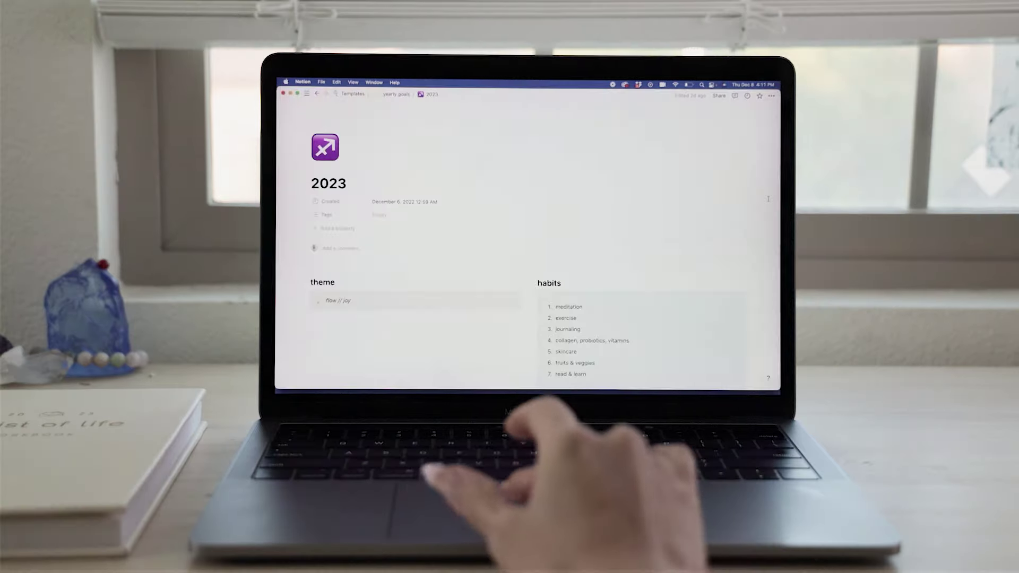
pyautogui.scroll(-3, 525, 239)
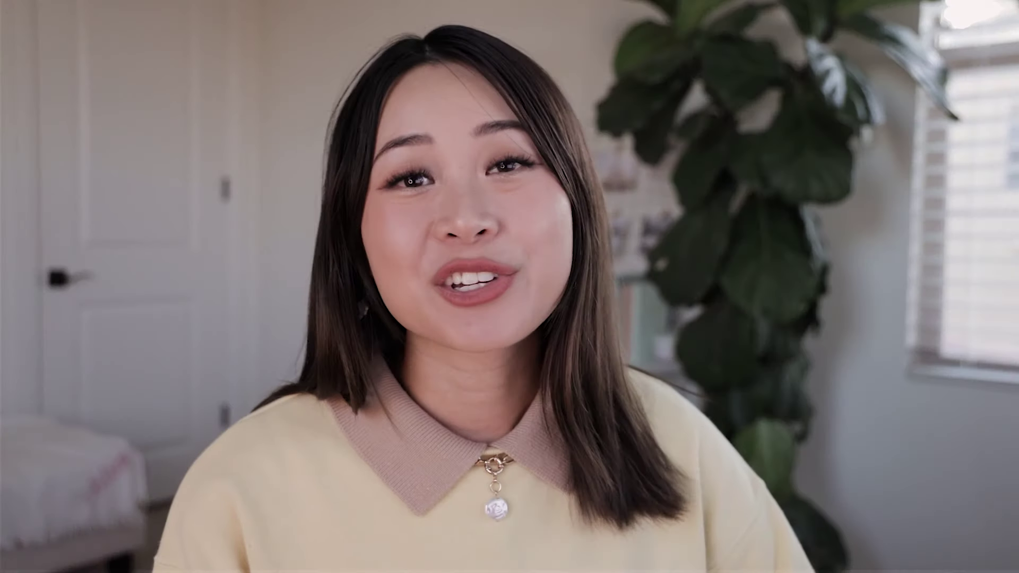